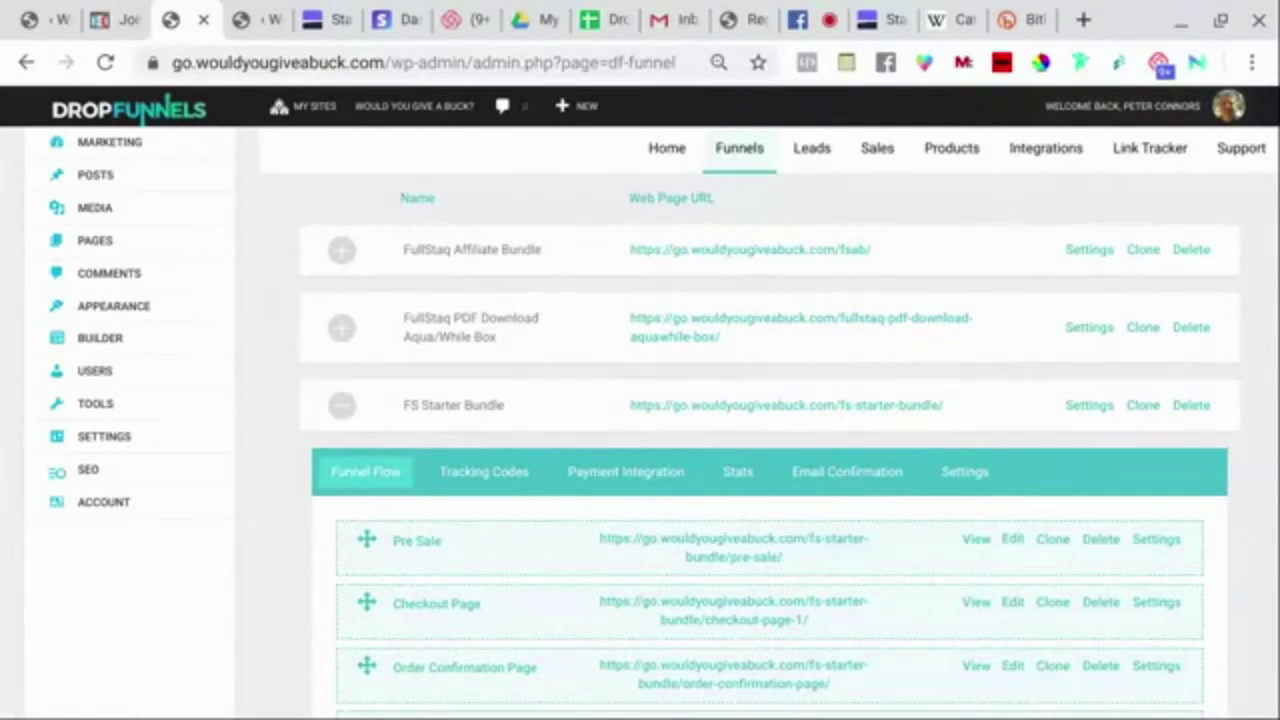
Collapse FS Starter Bundle and expand FullStaq Affiliate Bundle to show its nine funnel pages.
{"action": "scroll", "coordinate": [298, 357], "scroll_direction": "down", "scroll_amount": 3}
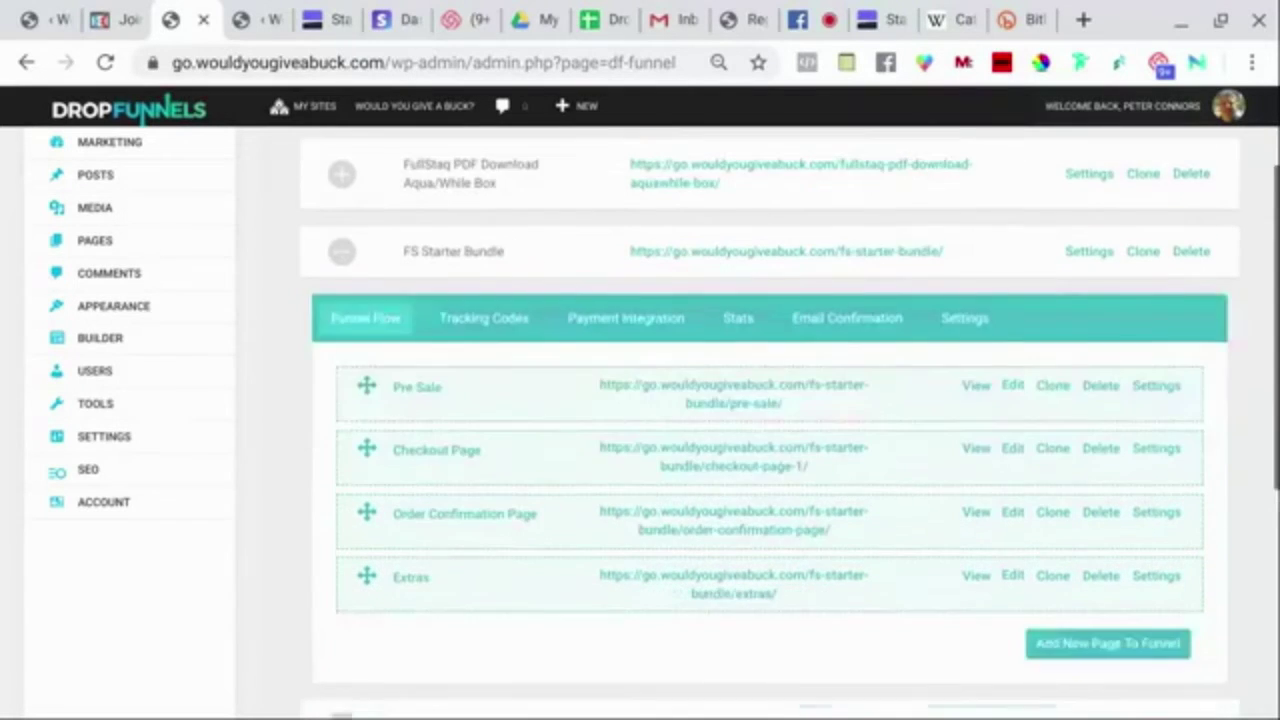
{"action": "scroll", "coordinate": [298, 357], "scroll_direction": "up", "scroll_amount": 2}
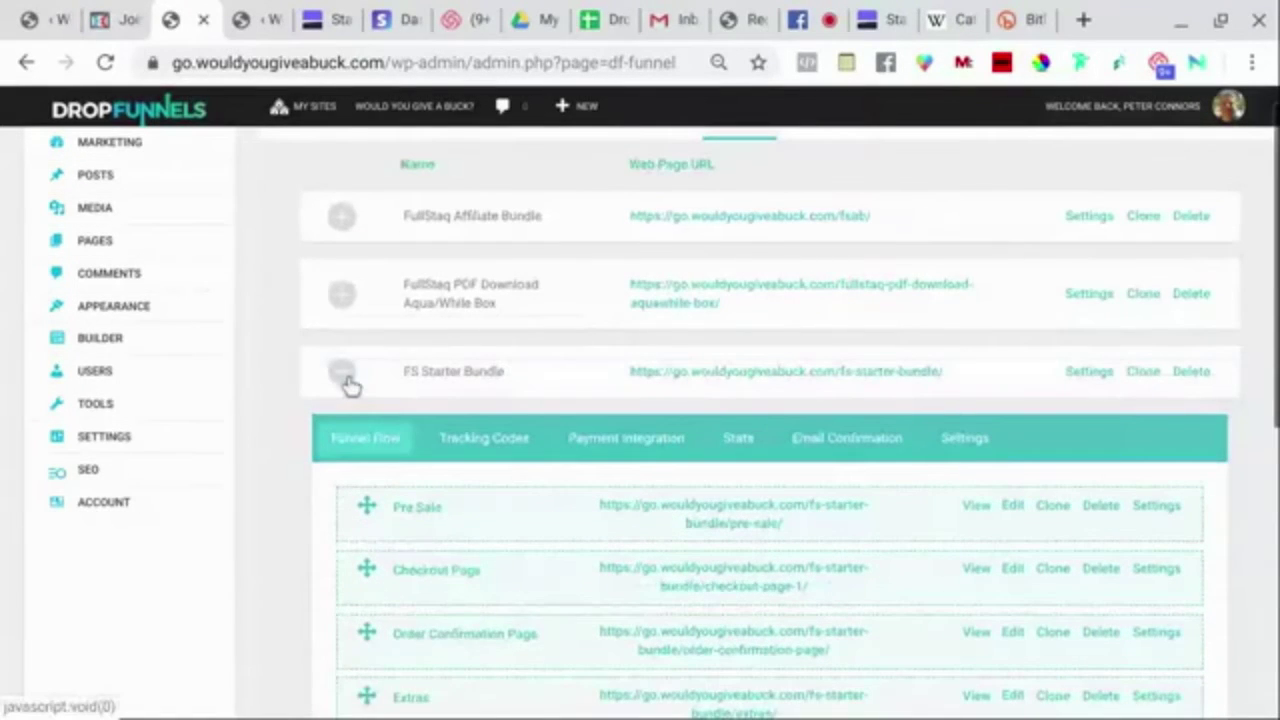
{"action": "left_click", "coordinate": [344, 376]}
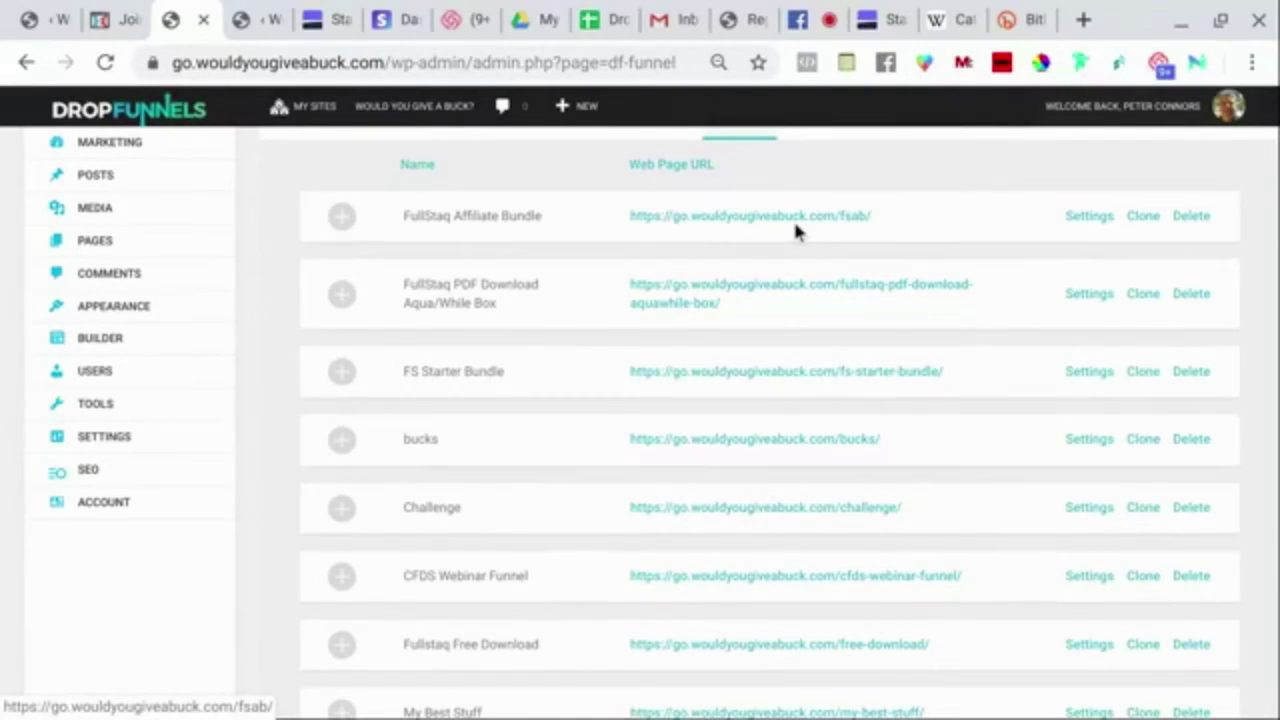
{"action": "left_click", "coordinate": [337, 222]}
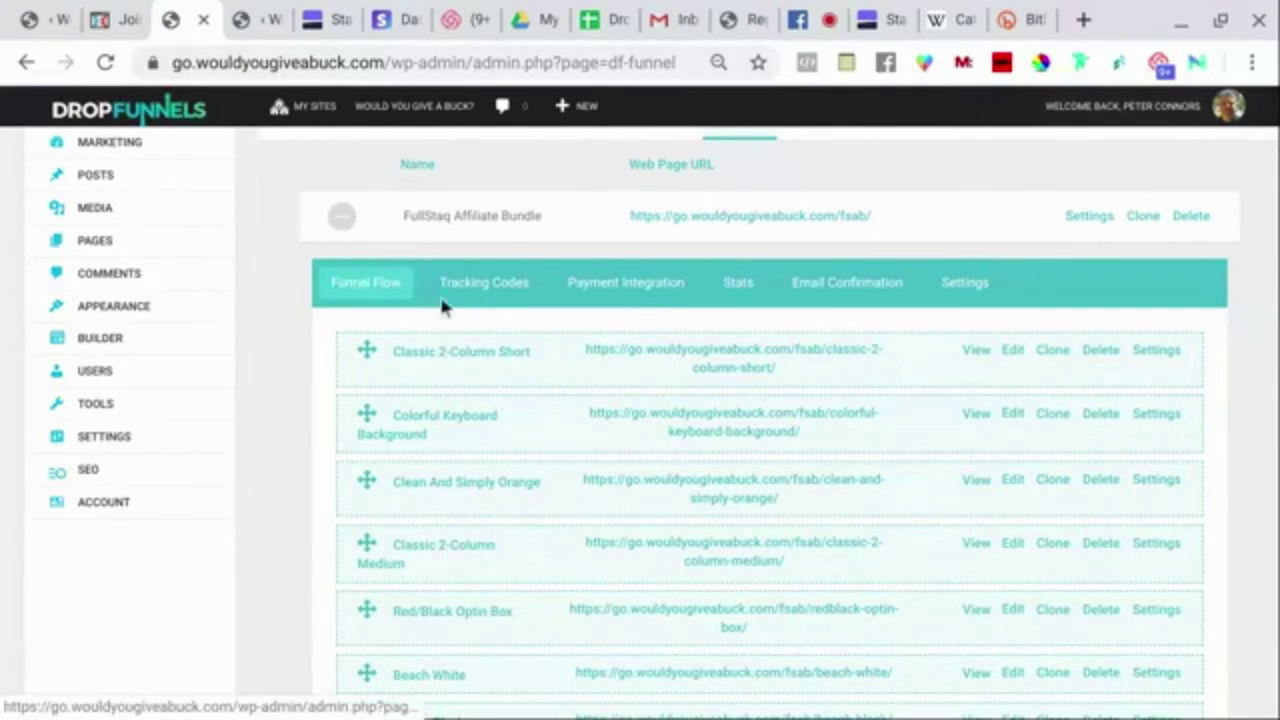
{"action": "scroll", "coordinate": [523, 343], "scroll_direction": "down", "scroll_amount": 2}
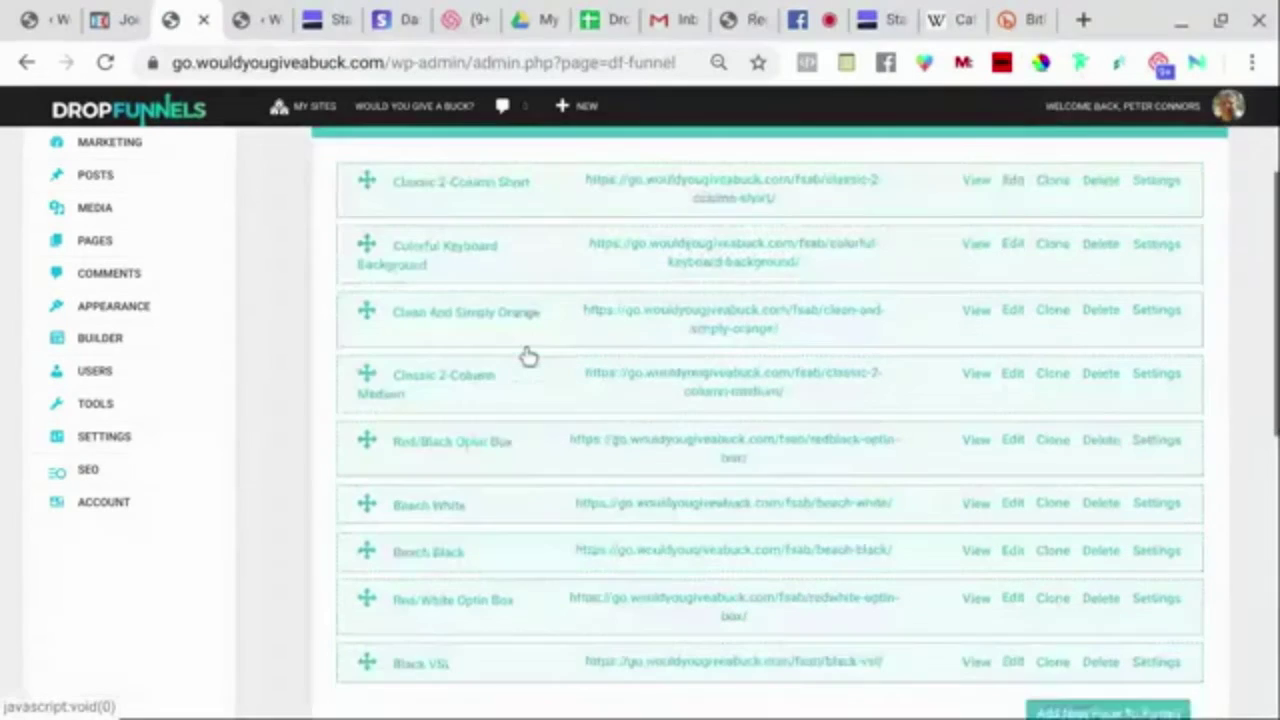
{"action": "scroll", "coordinate": [528, 357], "scroll_direction": "down", "scroll_amount": 2}
{"action": "scroll", "coordinate": [528, 357], "scroll_direction": "up", "scroll_amount": 2}
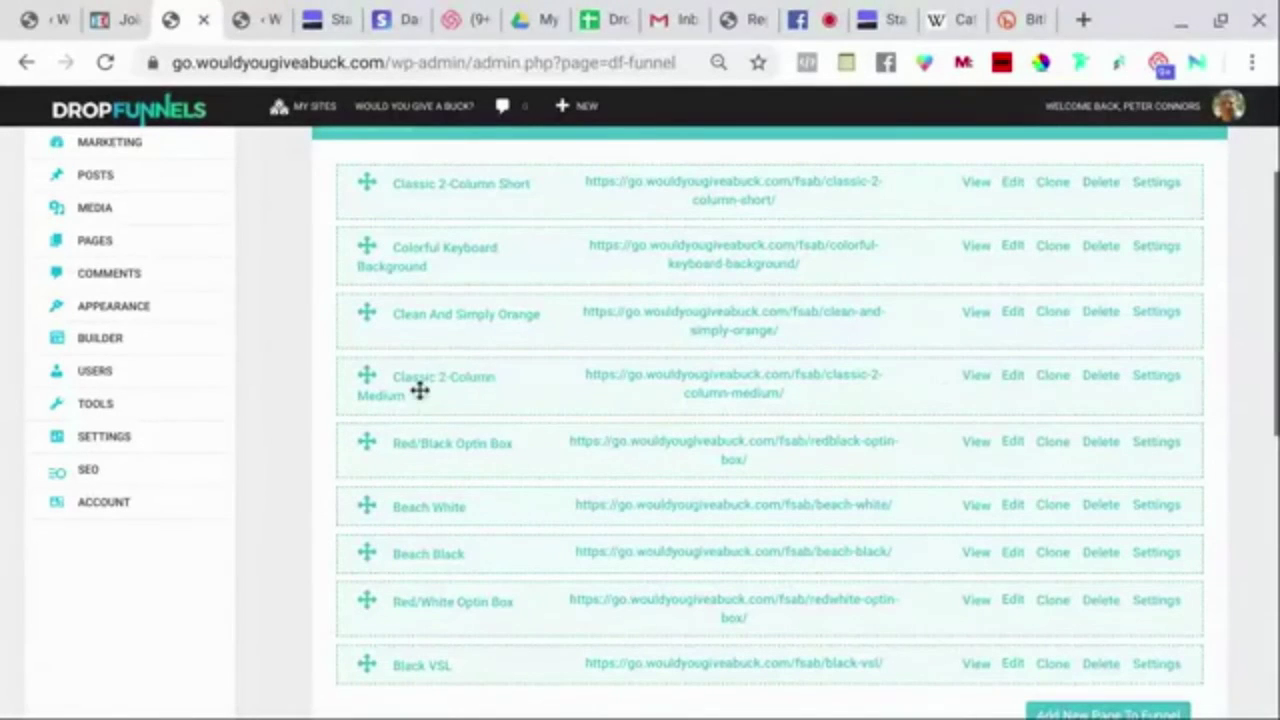
View the live Classic 2-Column Medium page and scroll through the Freelance Marketing Secrets opt-in.
{"action": "left_click", "coordinate": [979, 384]}
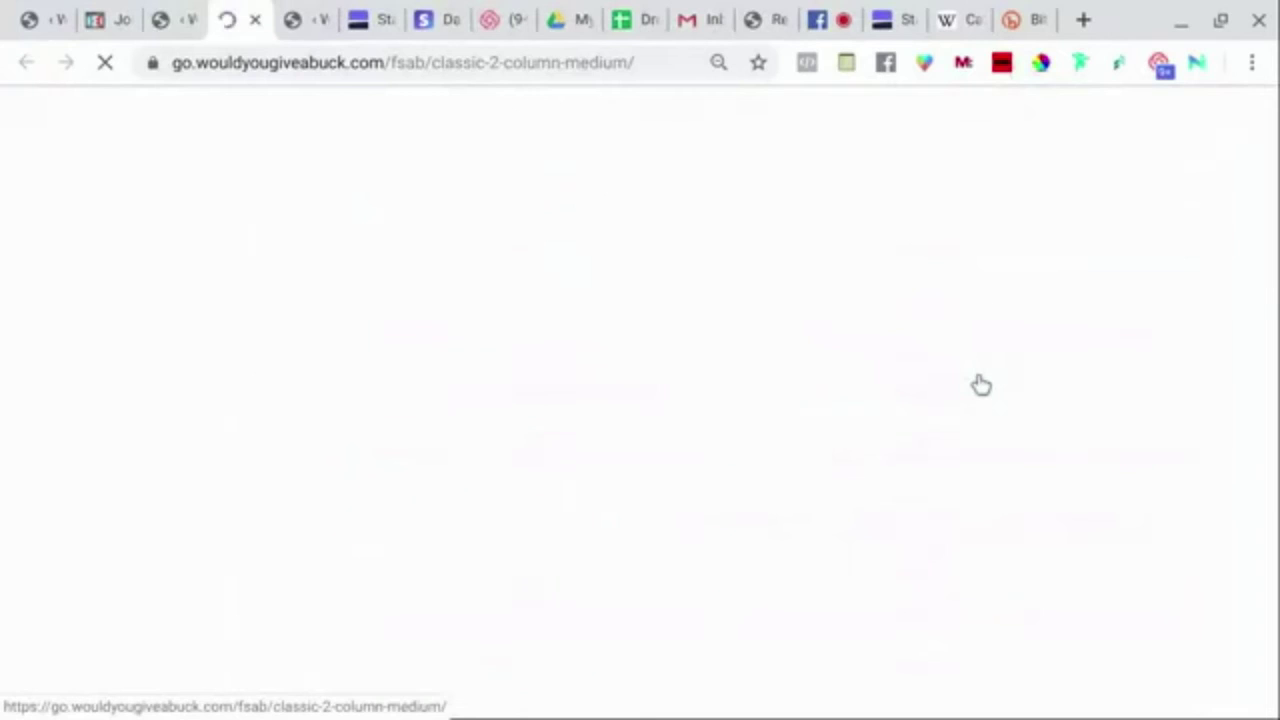
{"action": "scroll", "coordinate": [978, 312], "scroll_direction": "down", "scroll_amount": 5}
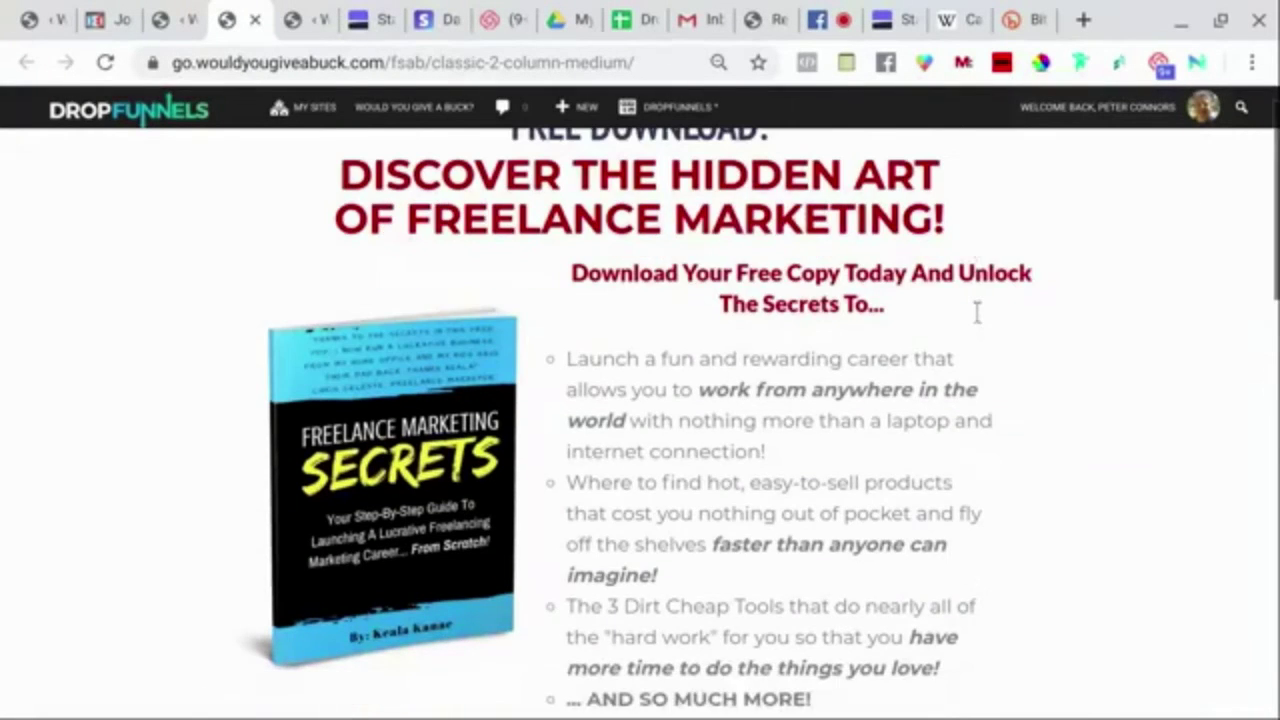
{"action": "scroll", "coordinate": [640, 420], "scroll_direction": "down", "scroll_amount": 4}
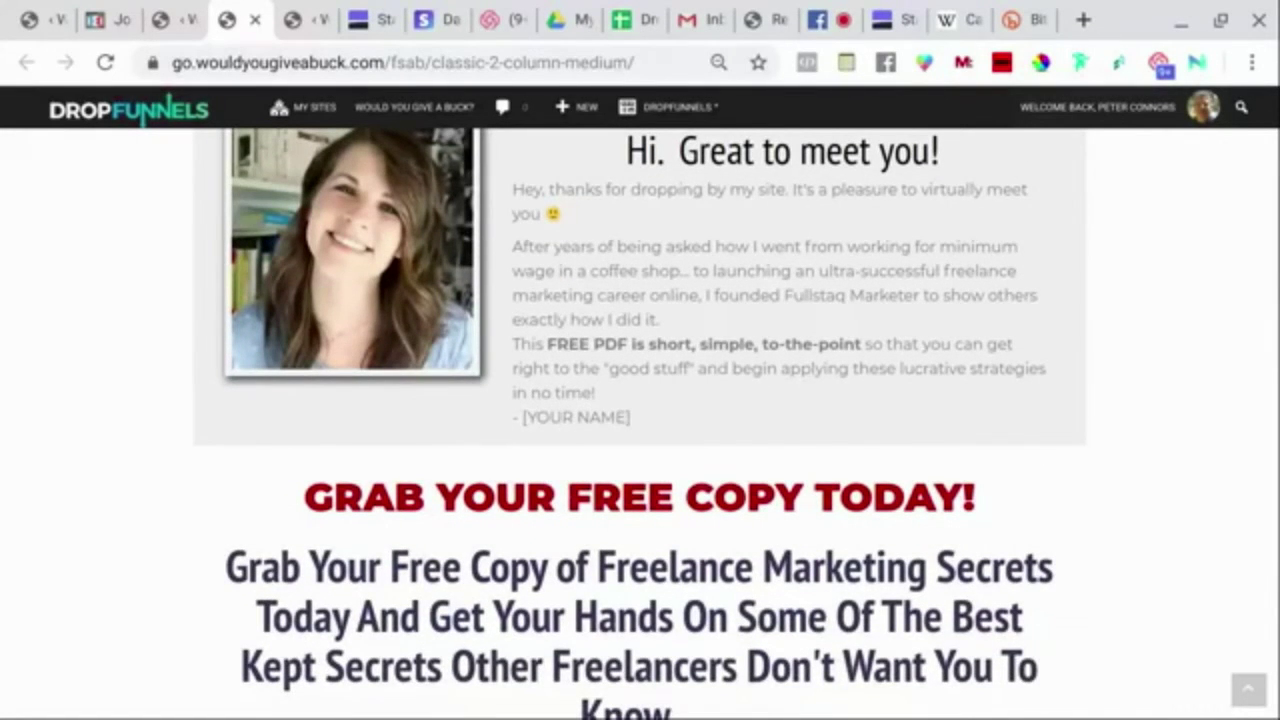
{"action": "scroll", "coordinate": [640, 420], "scroll_direction": "down", "scroll_amount": 5}
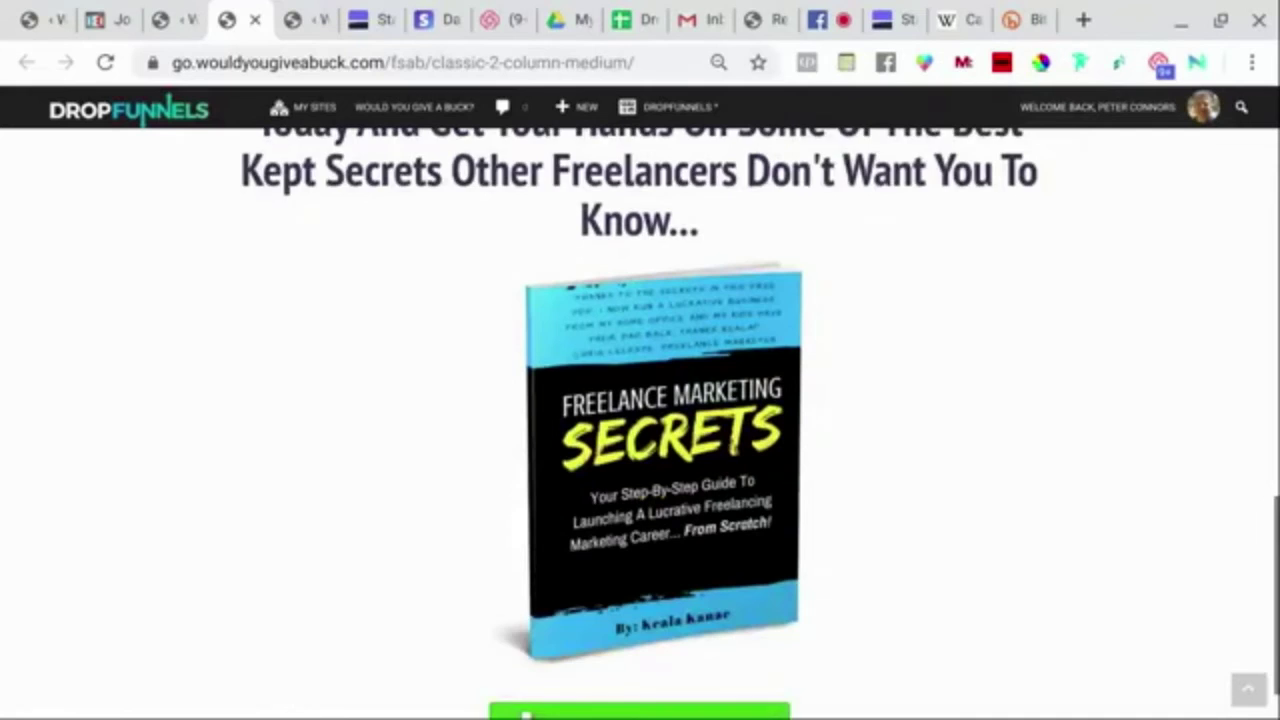
{"action": "scroll", "coordinate": [640, 420], "scroll_direction": "up", "scroll_amount": 10}
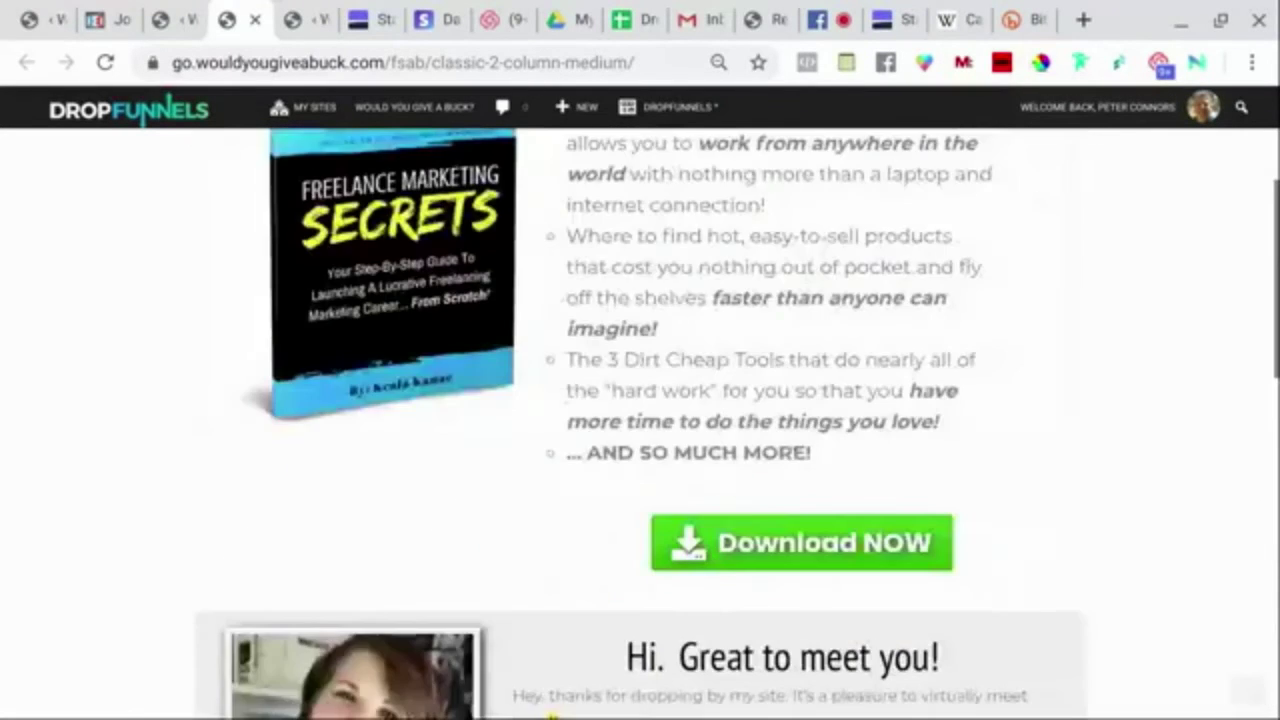
{"action": "scroll", "coordinate": [488, 266], "scroll_direction": "up", "scroll_amount": 3}
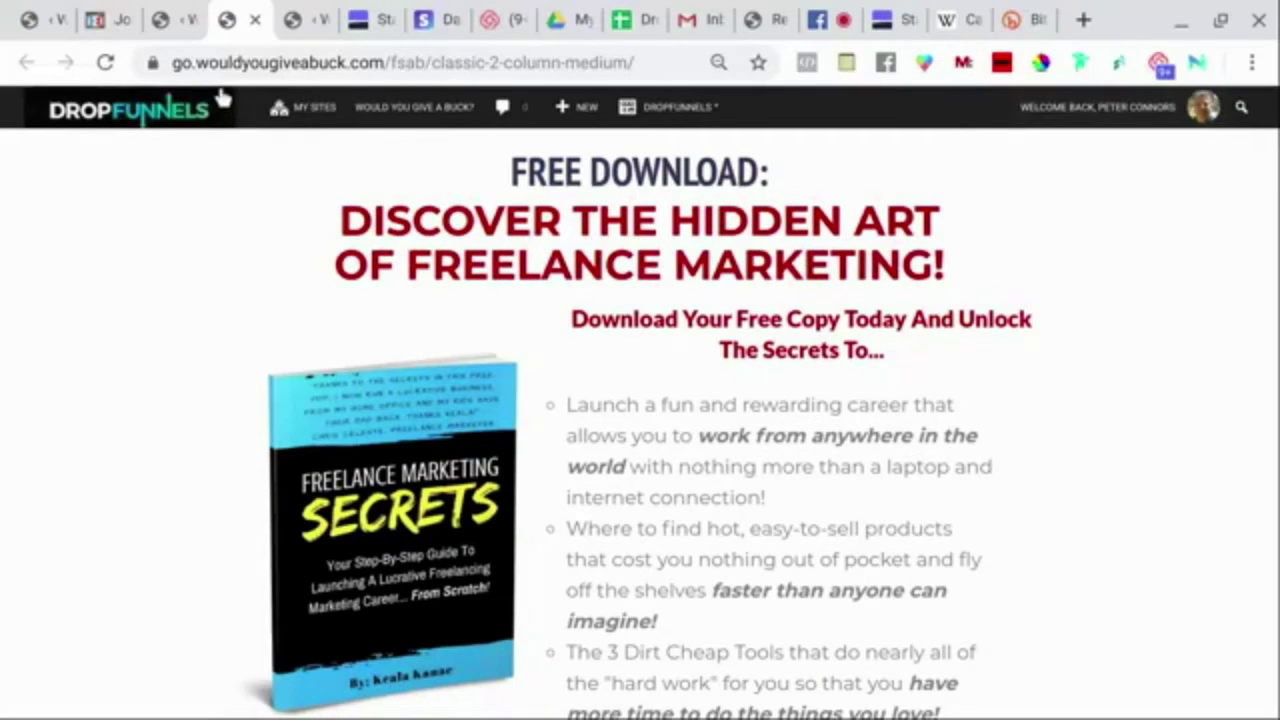
Return to Funnels, expand FullStaq Affiliate Bundle, and view the live Clean And Simply Orange page.
{"action": "mouse_move", "coordinate": [410, 107]}
{"action": "left_click", "coordinate": [398, 146]}
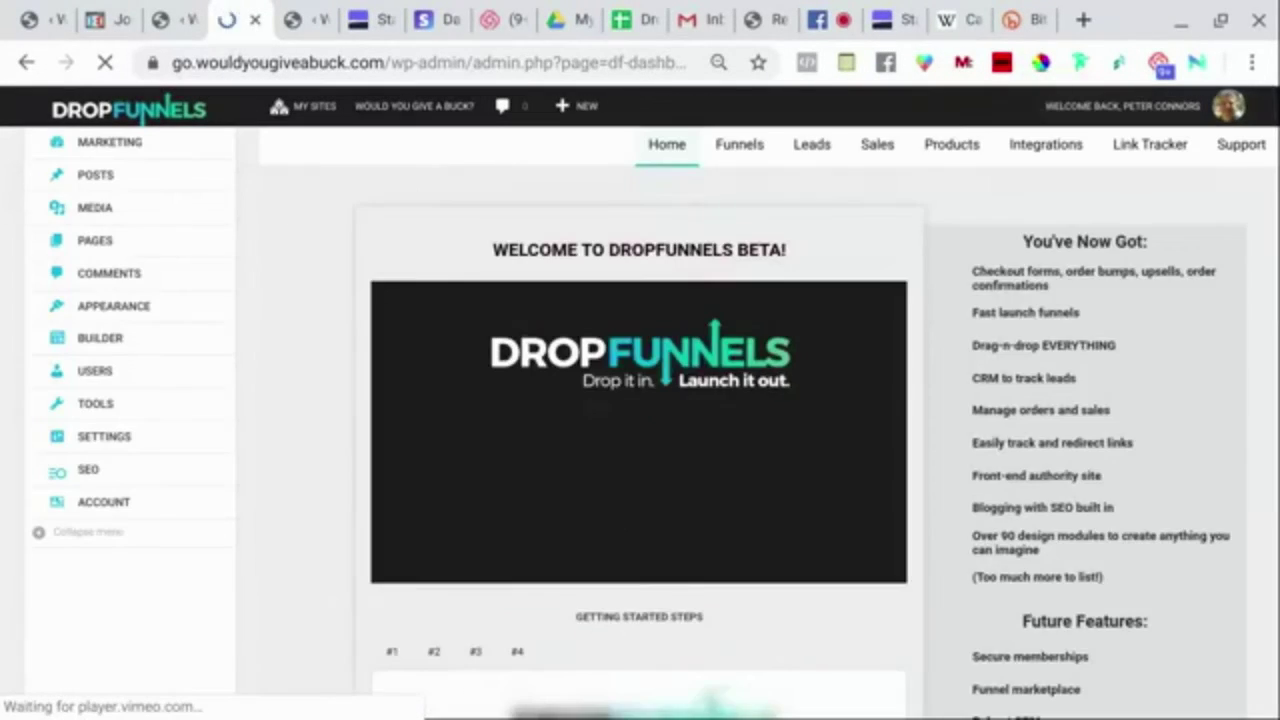
{"action": "left_click", "coordinate": [735, 156]}
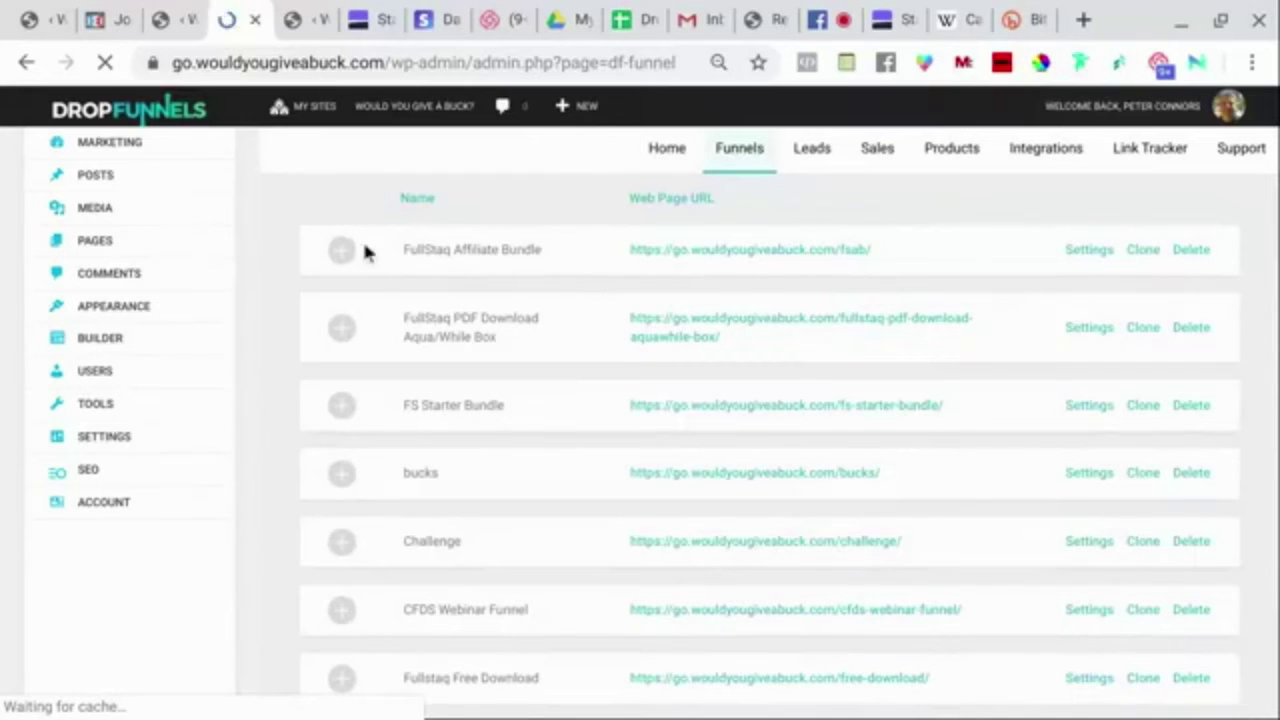
{"action": "left_click", "coordinate": [342, 250]}
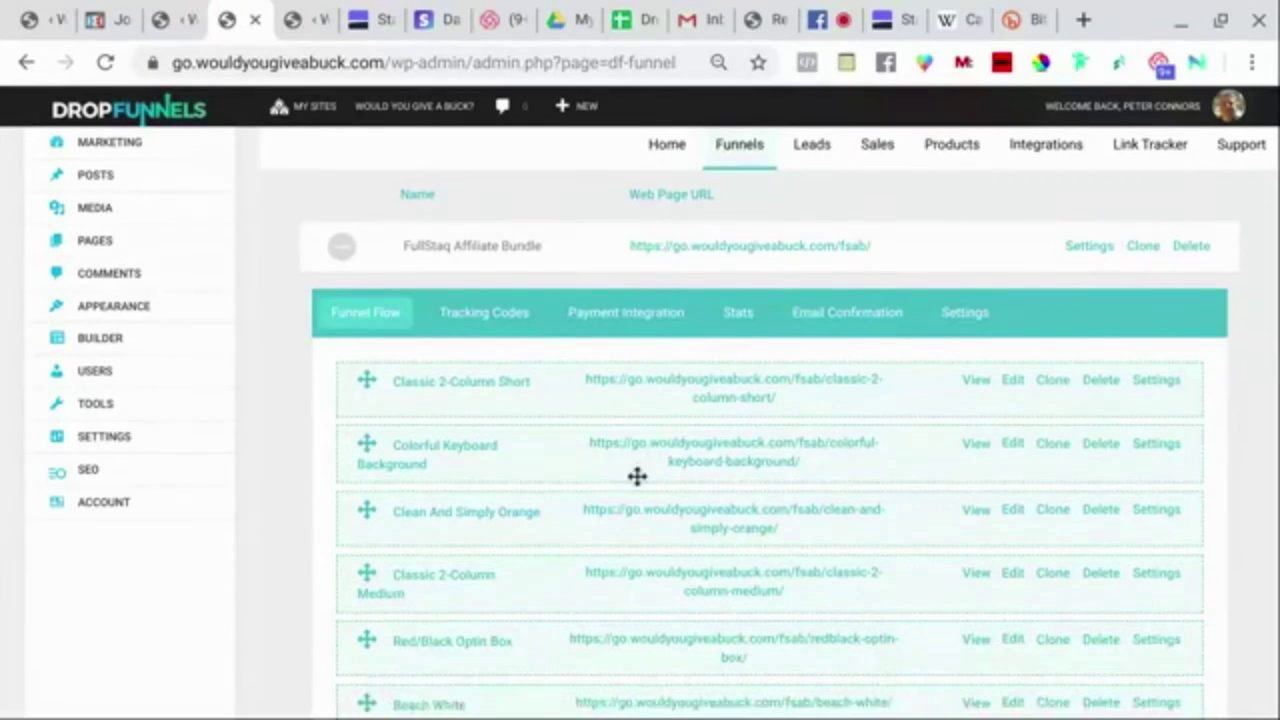
{"action": "scroll", "coordinate": [637, 476], "scroll_direction": "down", "scroll_amount": 1}
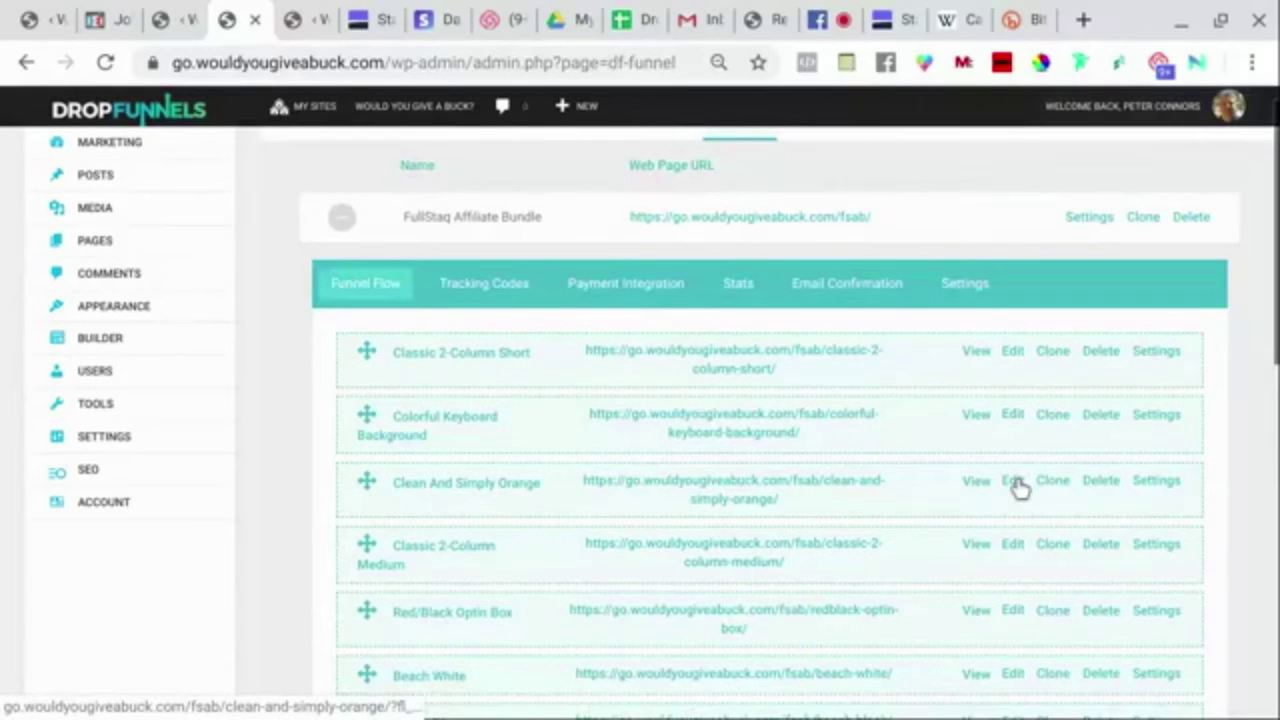
{"action": "left_click", "coordinate": [972, 490]}
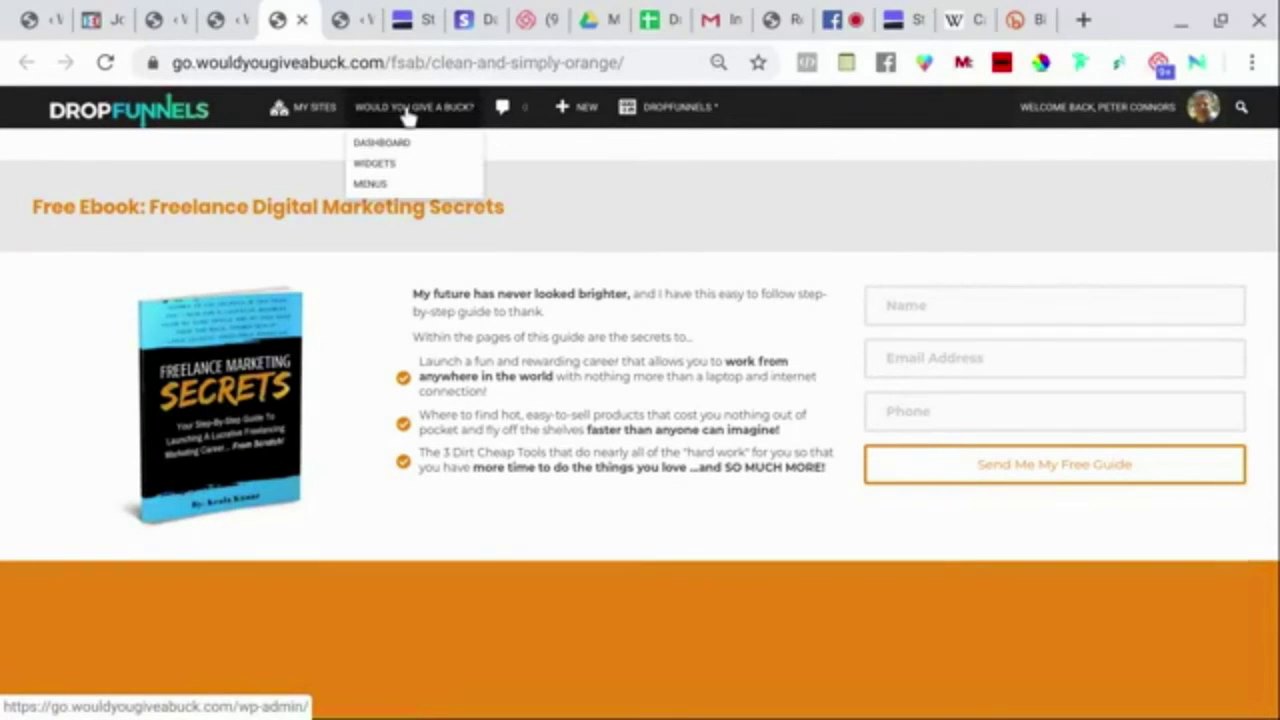
Return to Funnels, expand the bucks funnel, and view the live Would You Give A Buck page.
{"action": "left_click", "coordinate": [381, 146]}
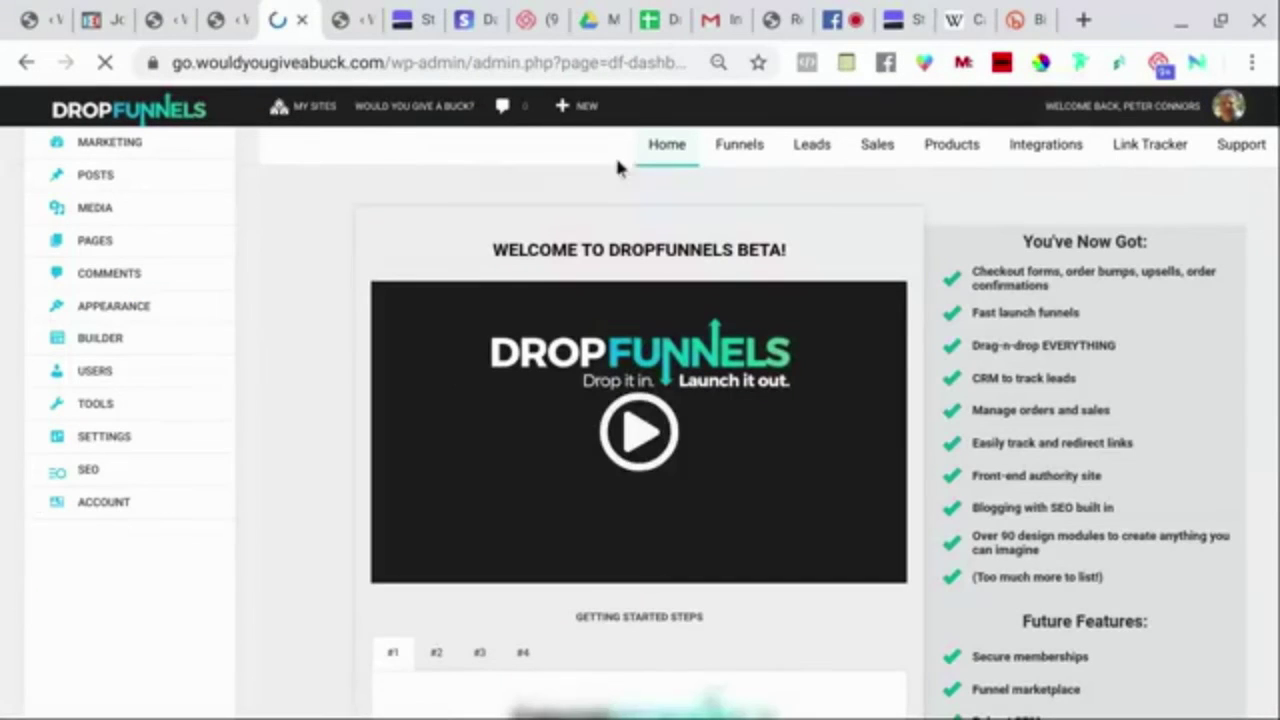
{"action": "left_click", "coordinate": [738, 155]}
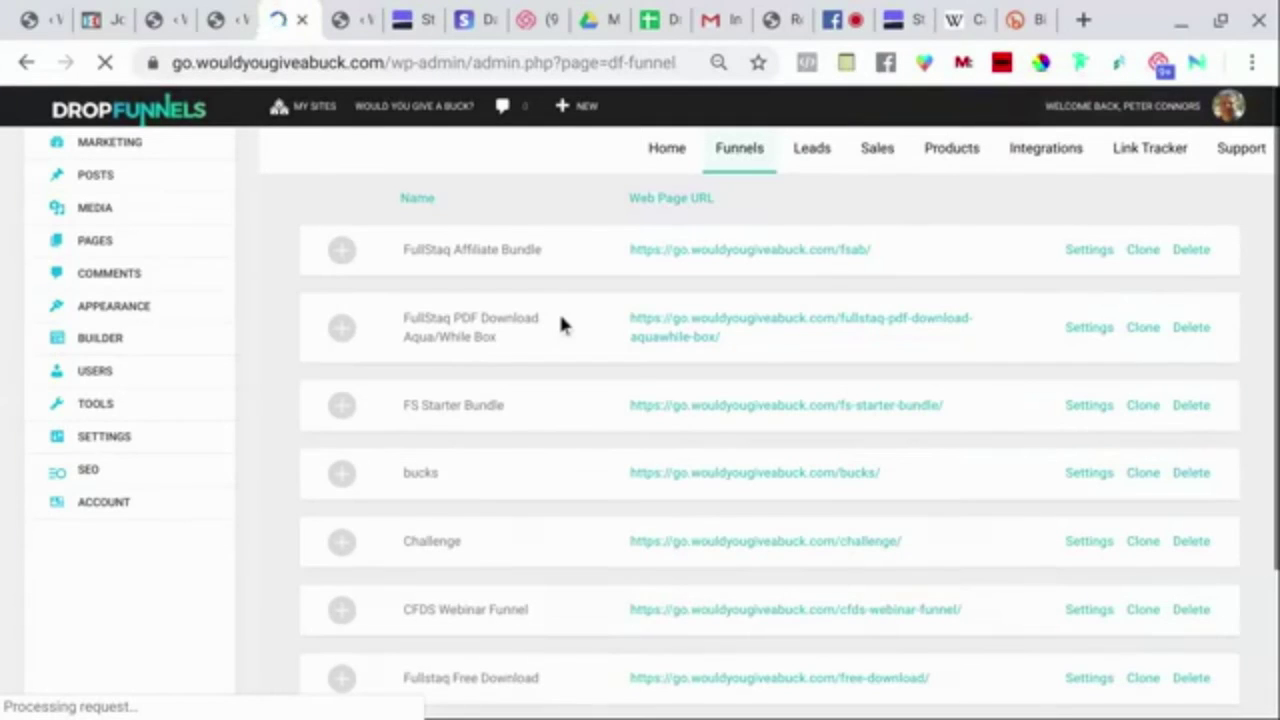
{"action": "scroll", "coordinate": [560, 320], "scroll_direction": "down", "scroll_amount": 2}
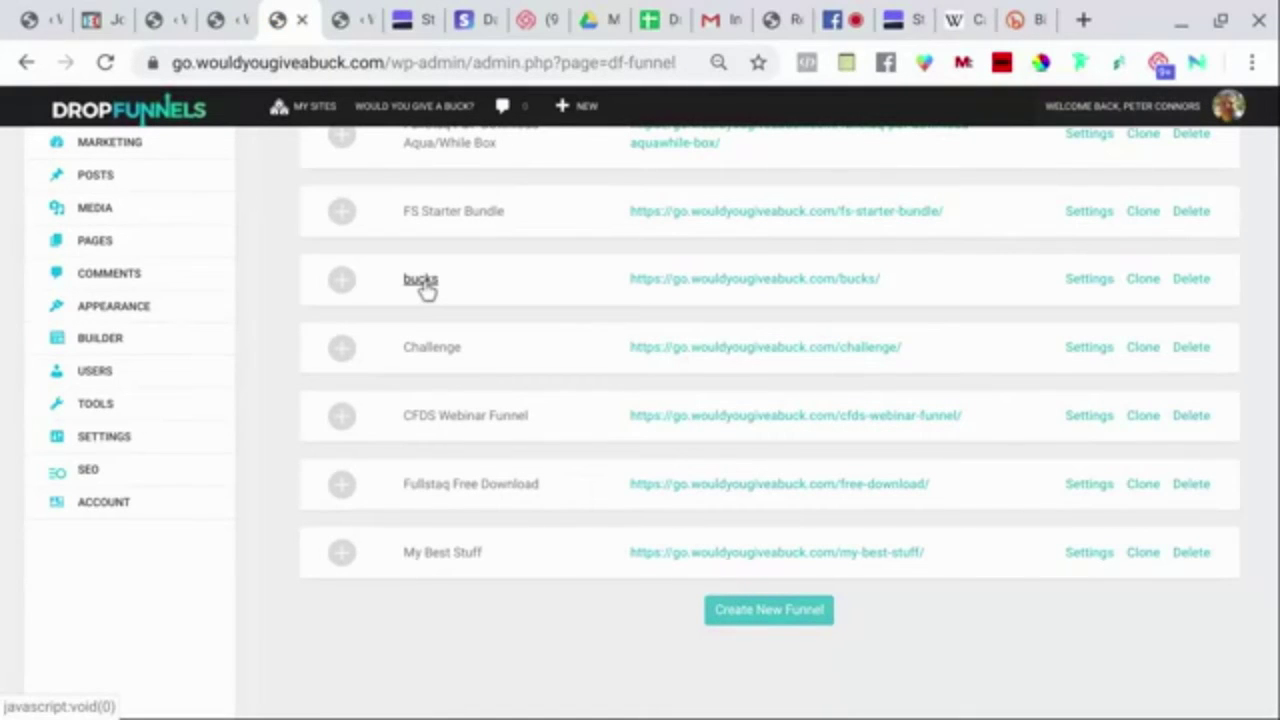
{"action": "left_click", "coordinate": [342, 281]}
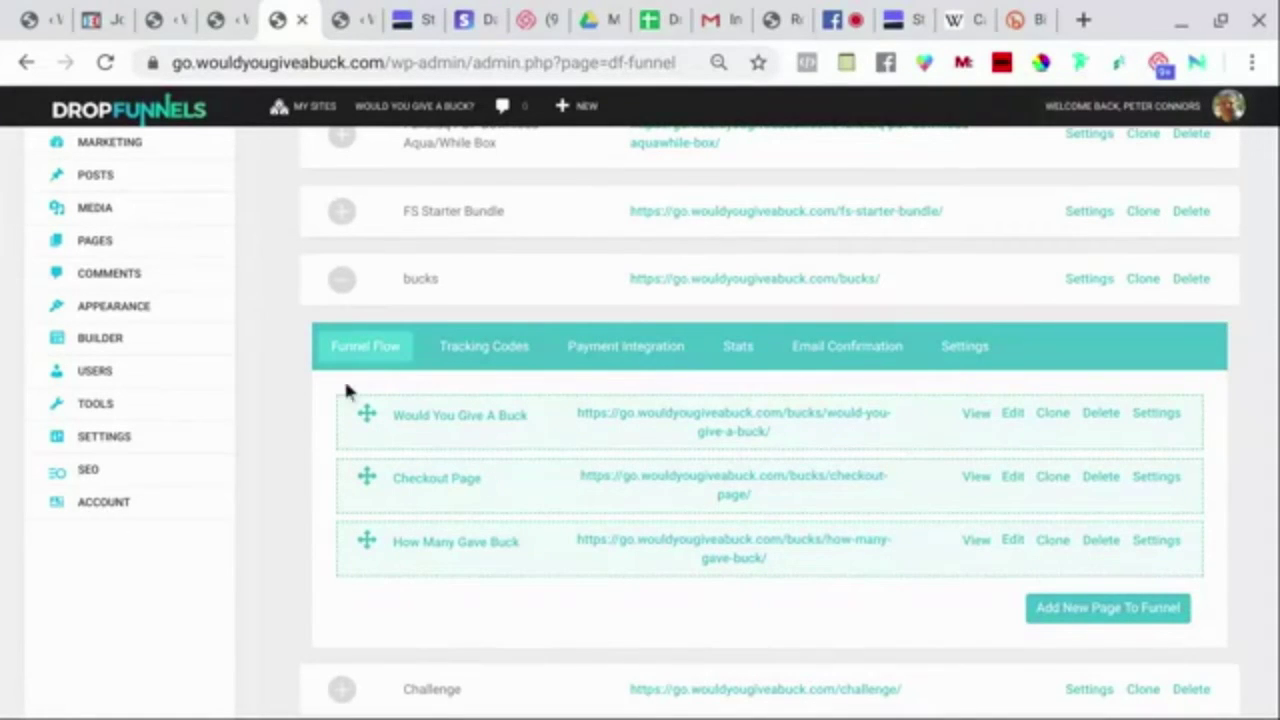
{"action": "left_click", "coordinate": [970, 415]}
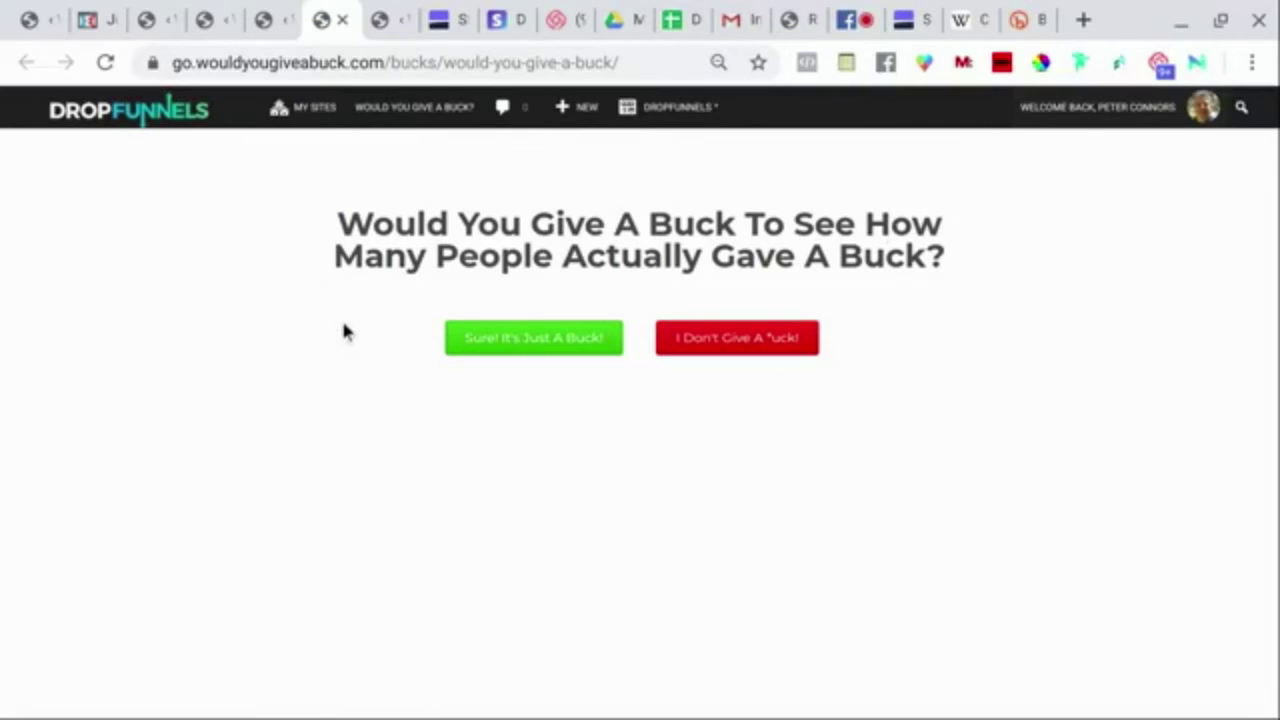
Accept 'Sure! It's Just A Buck!' to see the $1.00 checkout, then return to the dashboard.
{"action": "left_click", "coordinate": [541, 345]}
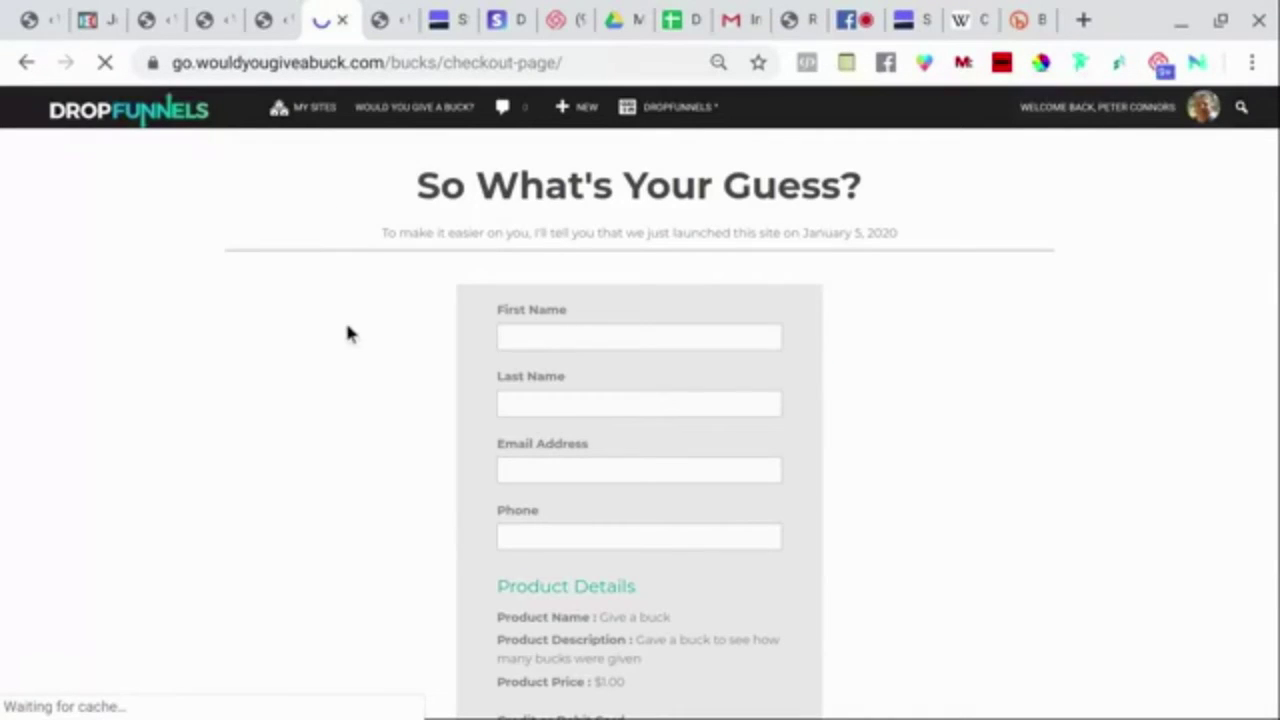
{"action": "scroll", "coordinate": [353, 345], "scroll_direction": "down", "scroll_amount": 2}
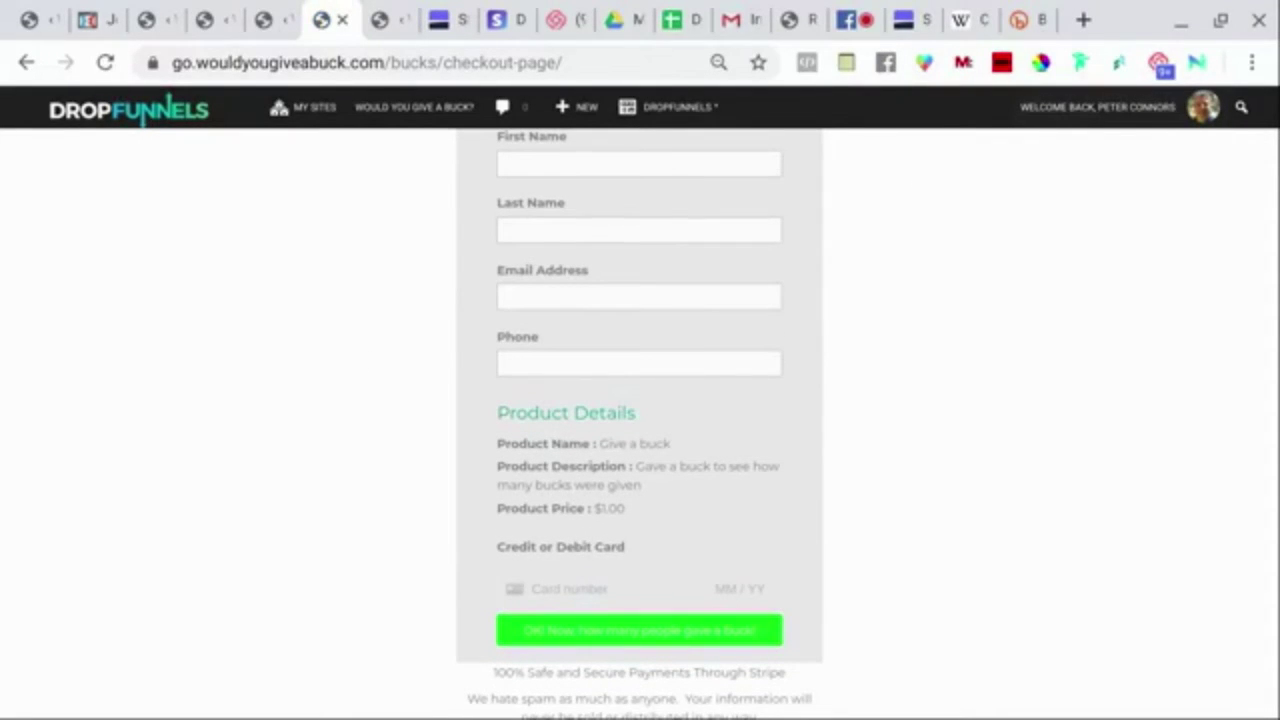
{"action": "mouse_move", "coordinate": [403, 123]}
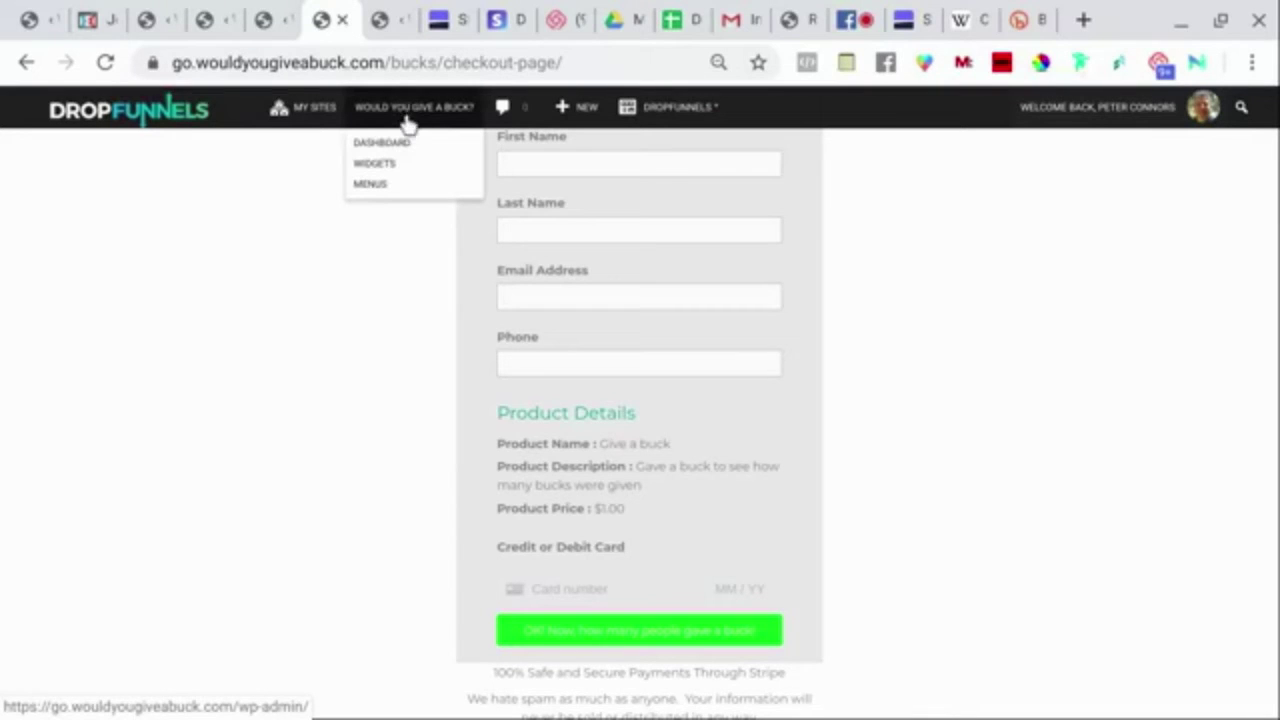
{"action": "left_click", "coordinate": [402, 145]}
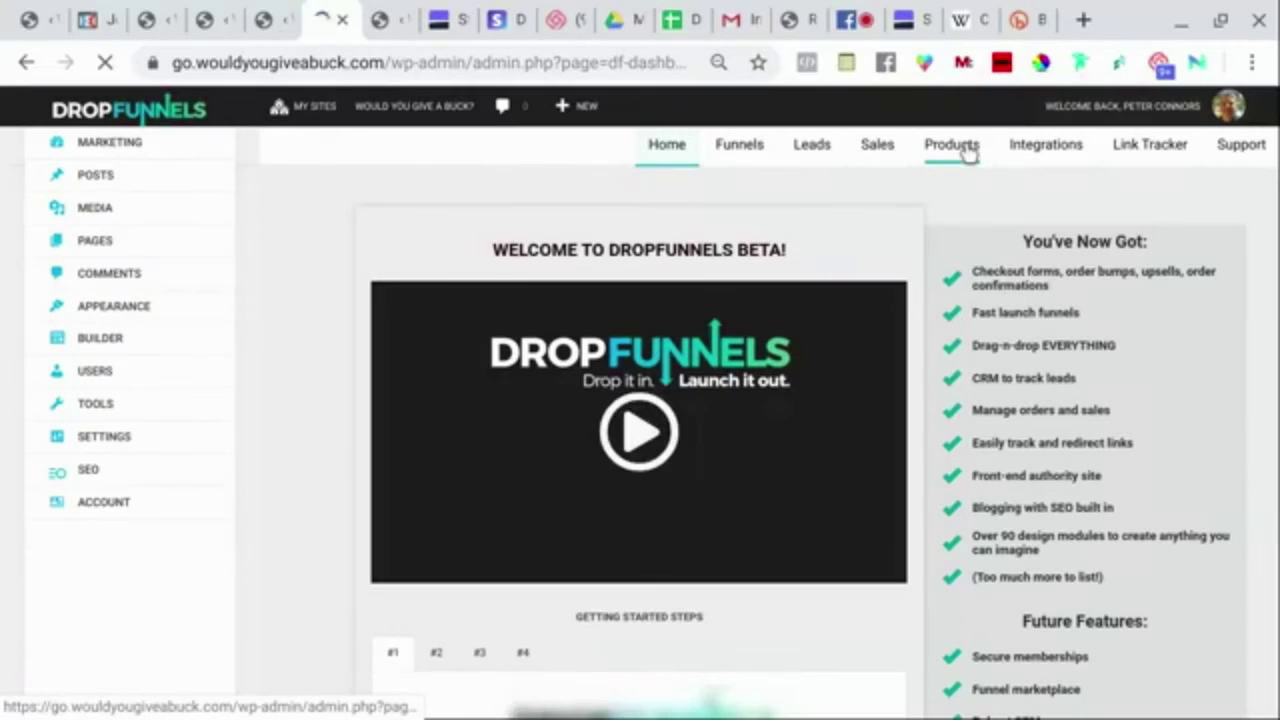
Open Products, start a new product, then close the empty Create Product form without saving.
{"action": "left_click", "coordinate": [952, 145]}
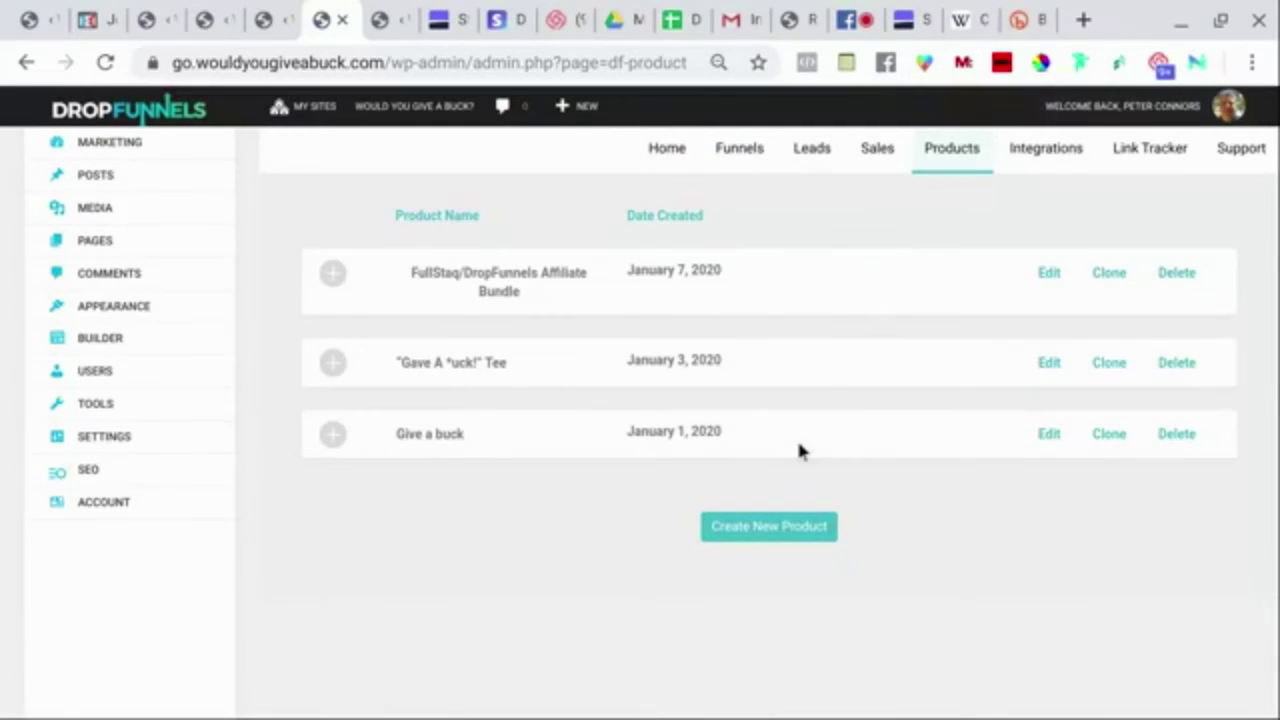
{"action": "left_click", "coordinate": [762, 536]}
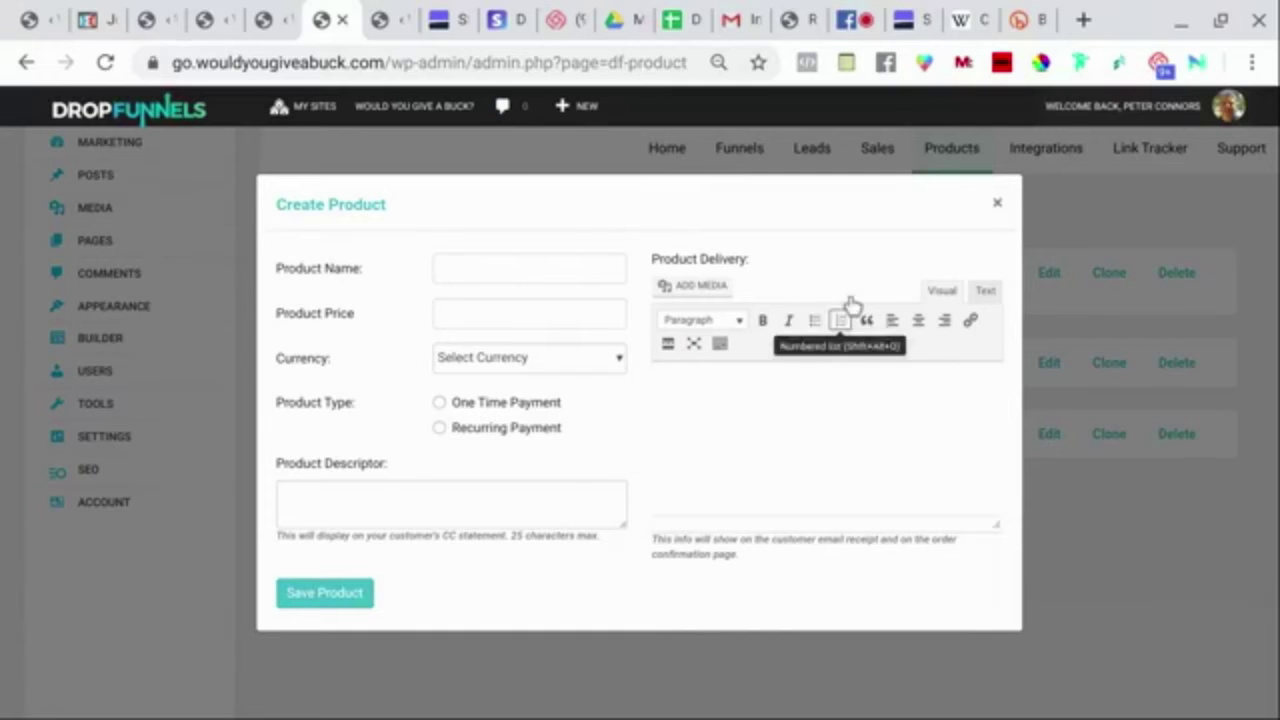
{"action": "left_click", "coordinate": [997, 207]}
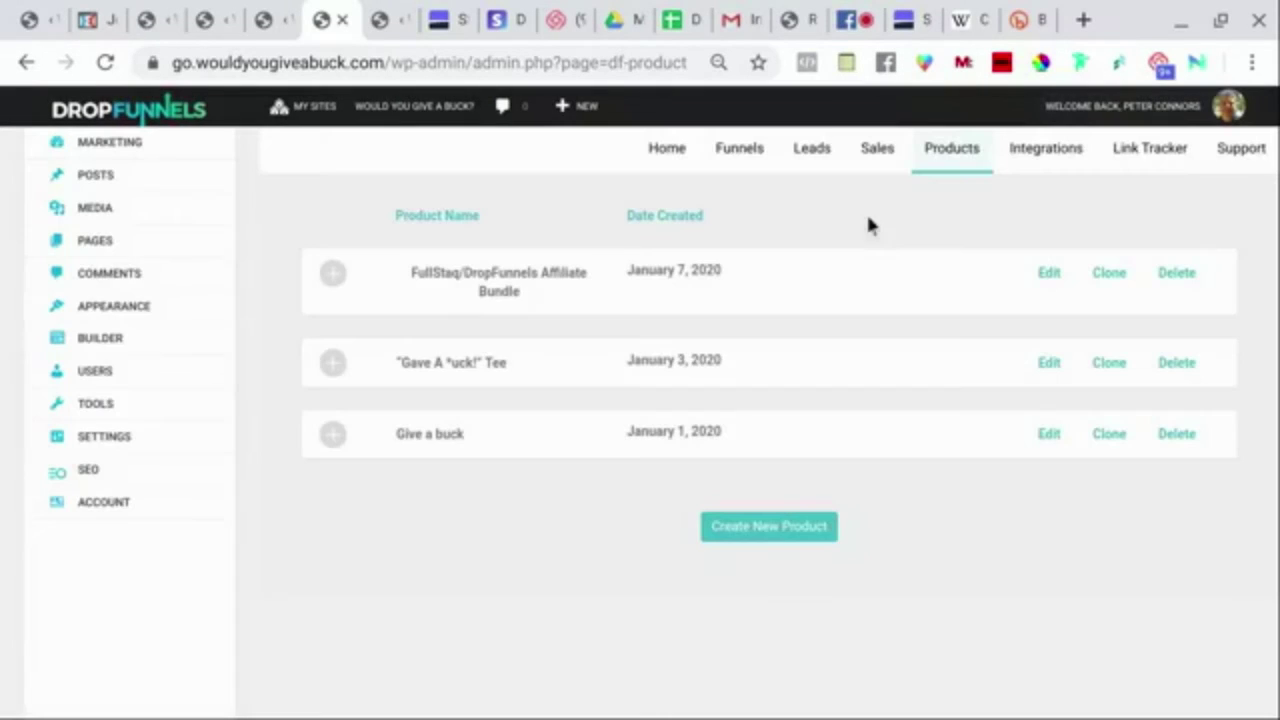
In the funnels list, expand the bucks funnel and then the CFDS Webinar Funnel's flow.
{"action": "left_click", "coordinate": [742, 160]}
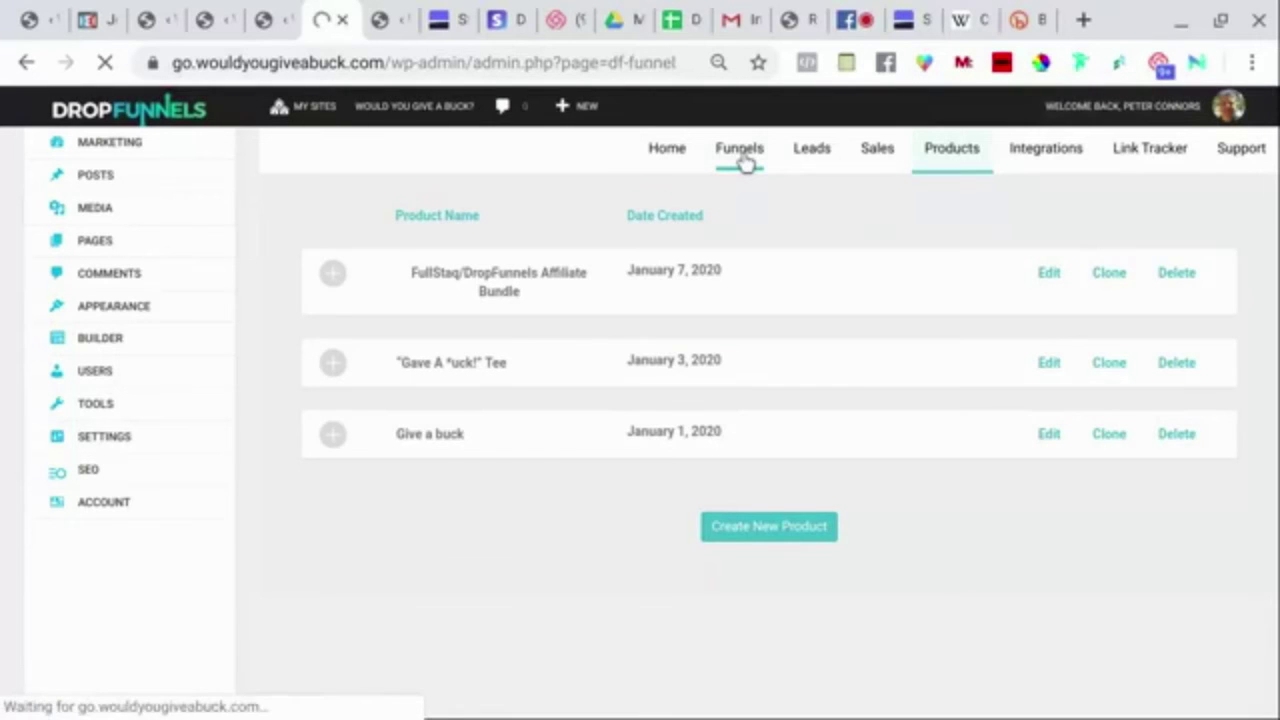
{"action": "scroll", "coordinate": [561, 460], "scroll_direction": "down", "scroll_amount": 1}
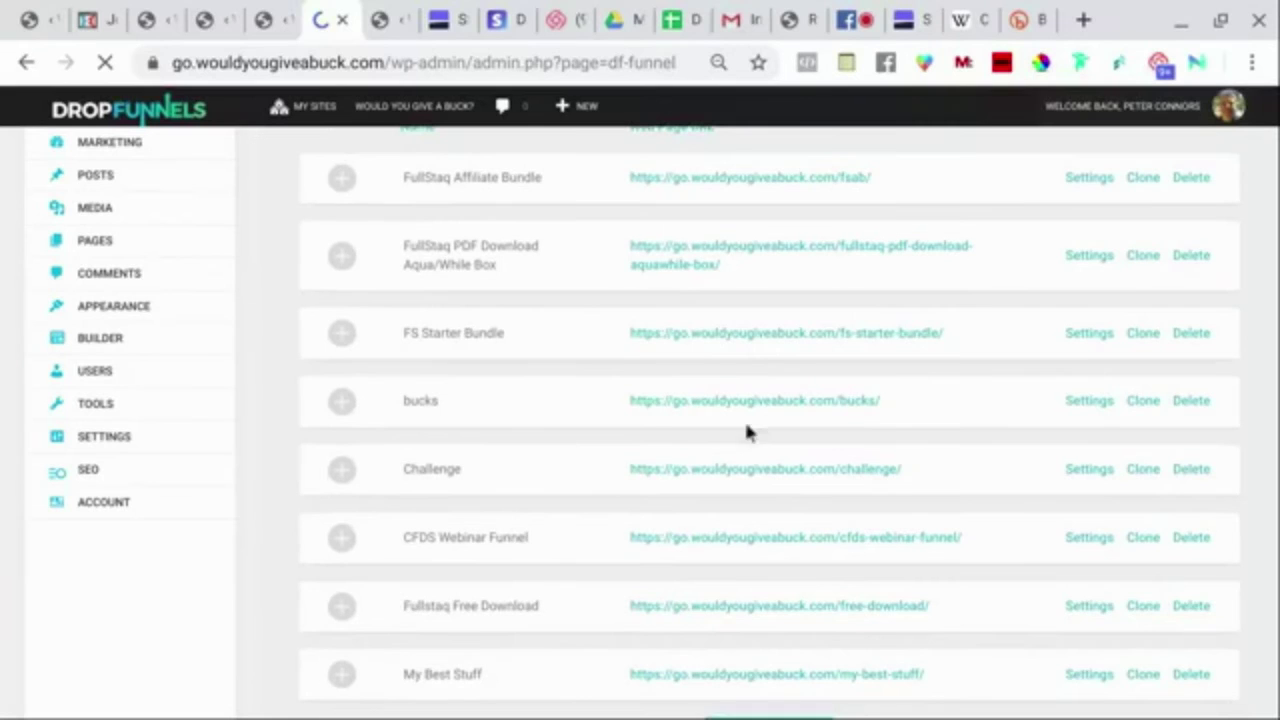
{"action": "left_click", "coordinate": [344, 402]}
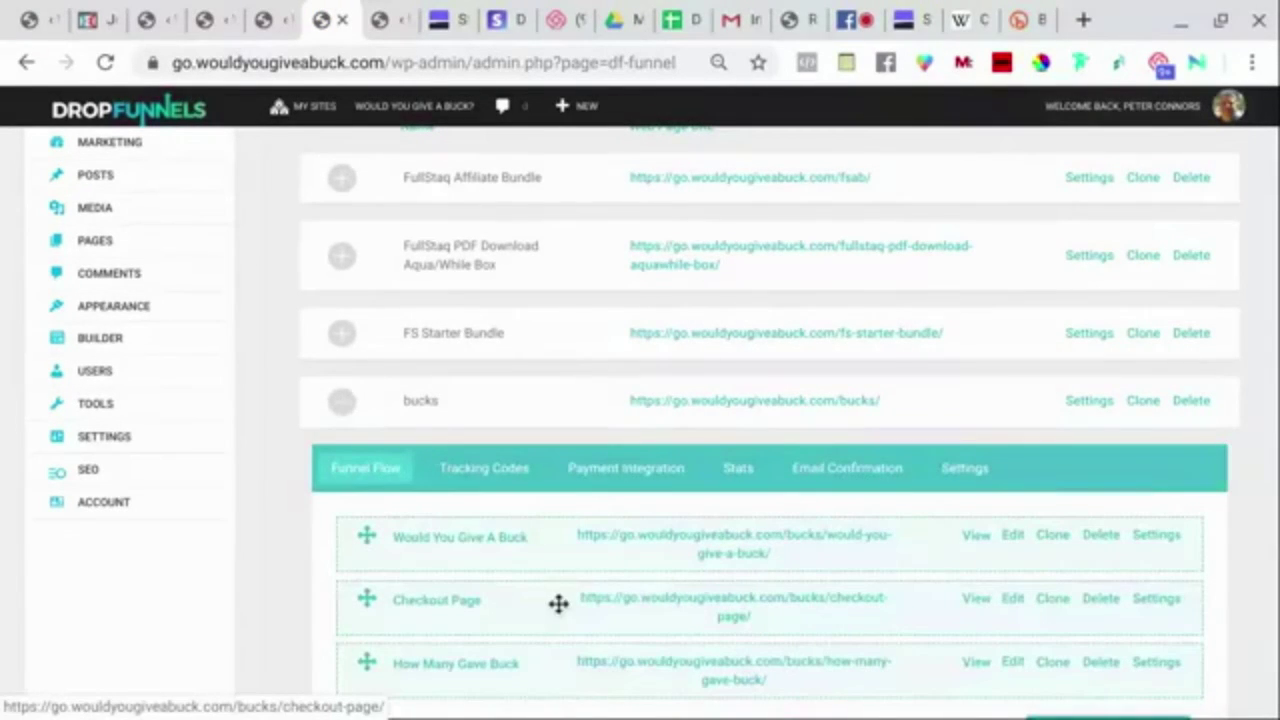
{"action": "scroll", "coordinate": [660, 613], "scroll_direction": "down", "scroll_amount": 2}
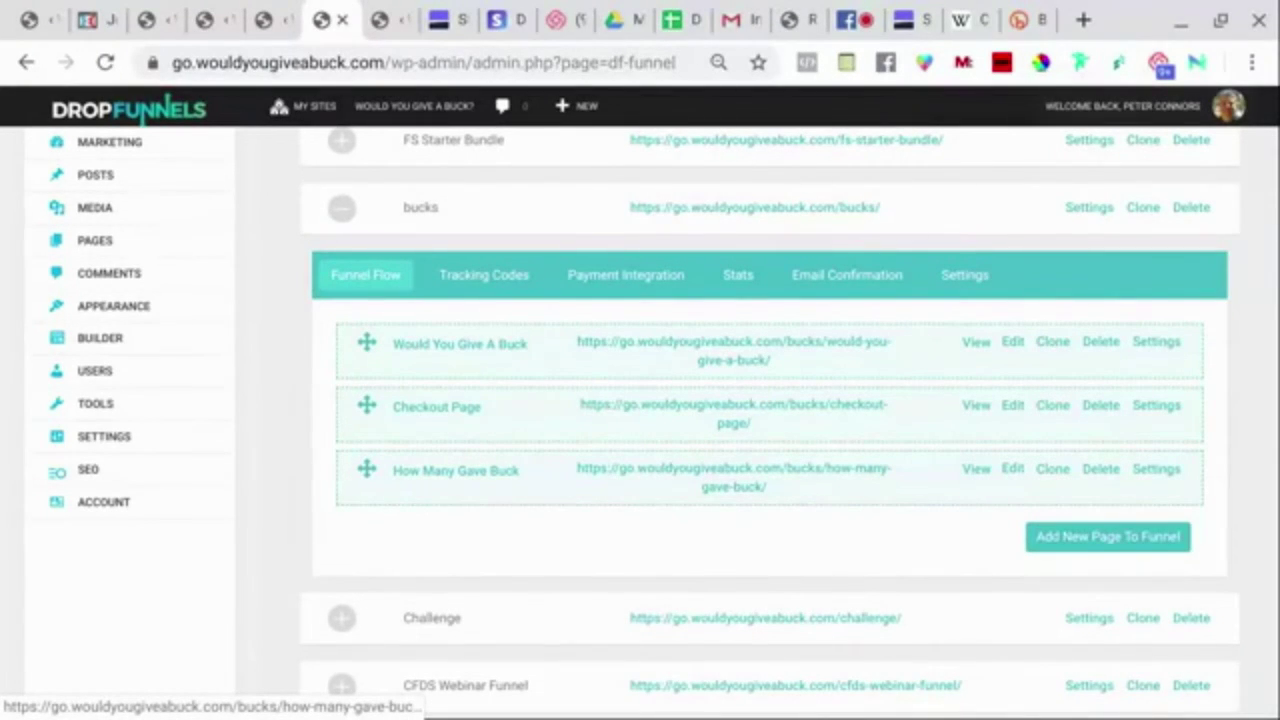
{"action": "scroll", "coordinate": [486, 457], "scroll_direction": "up", "scroll_amount": 3}
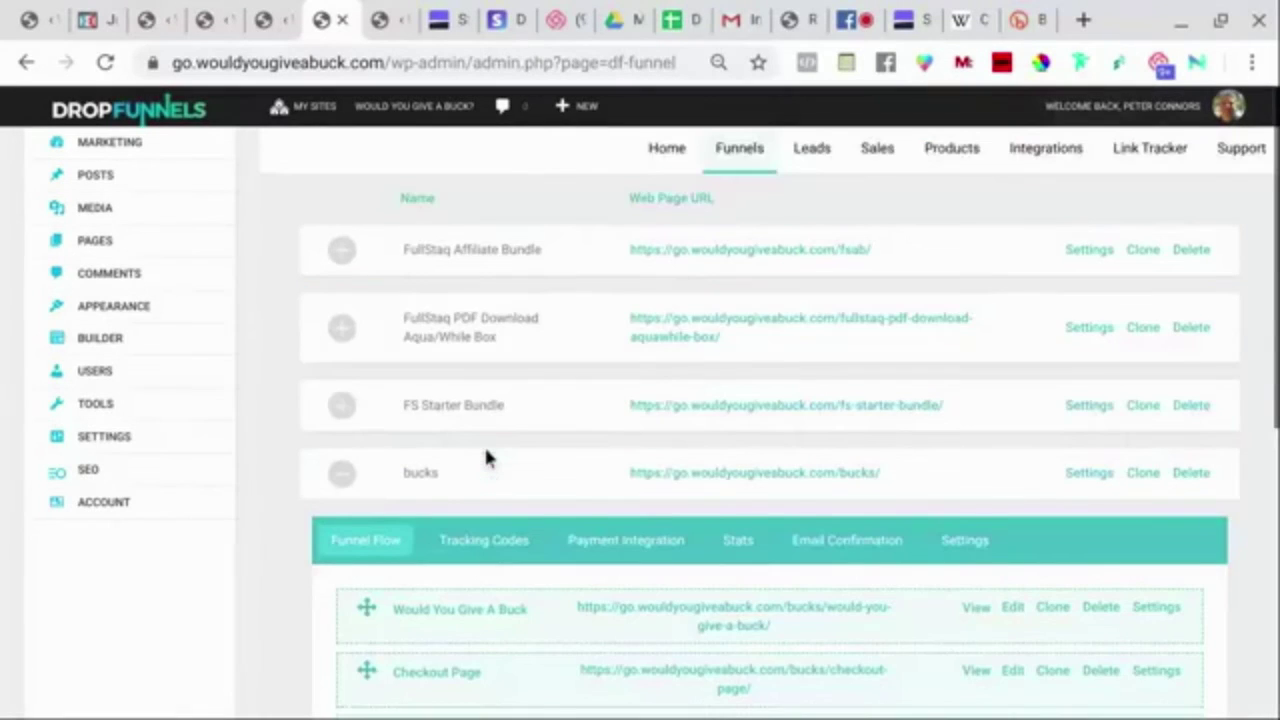
{"action": "scroll", "coordinate": [486, 457], "scroll_direction": "down", "scroll_amount": 4}
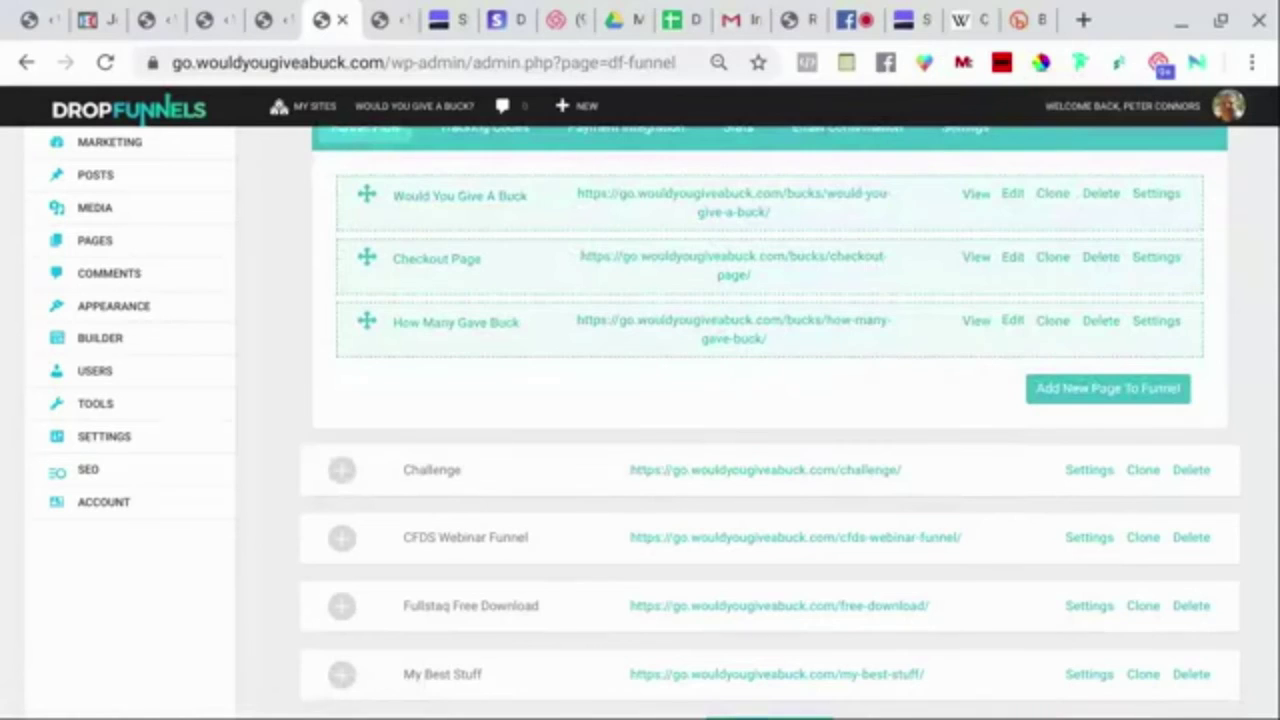
{"action": "scroll", "coordinate": [770, 420], "scroll_direction": "down", "scroll_amount": 2}
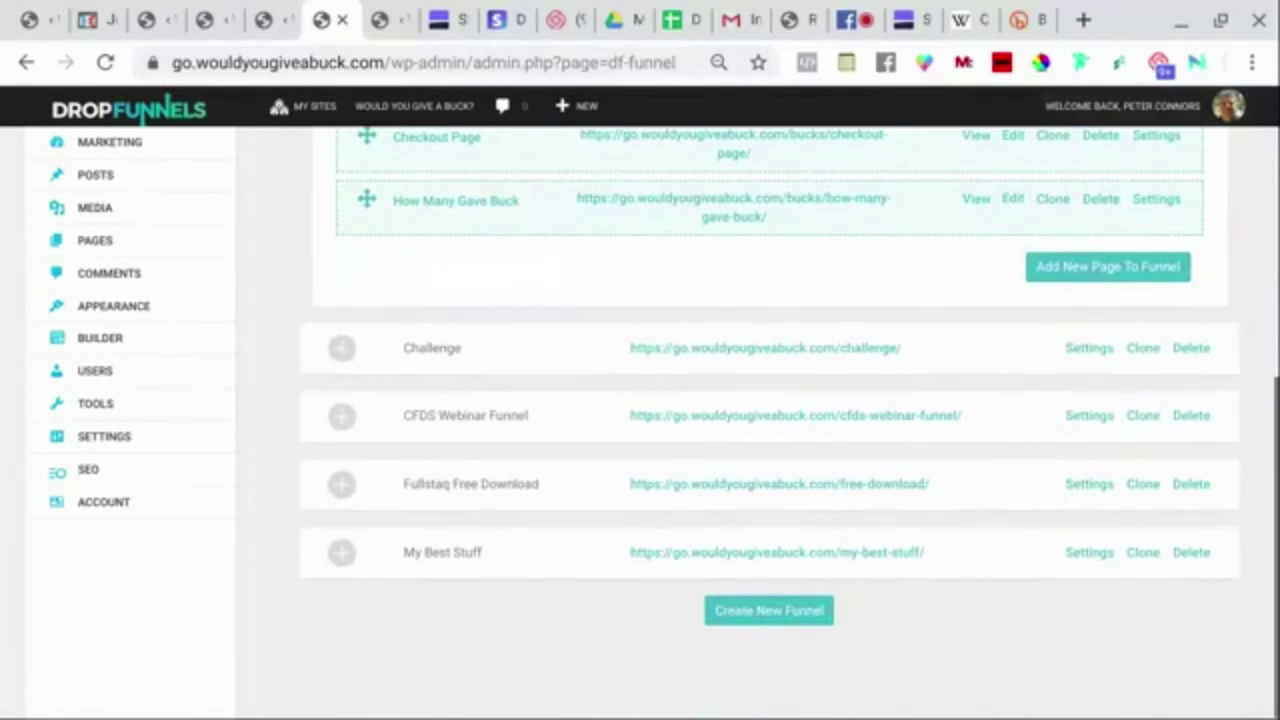
{"action": "left_click", "coordinate": [343, 430]}
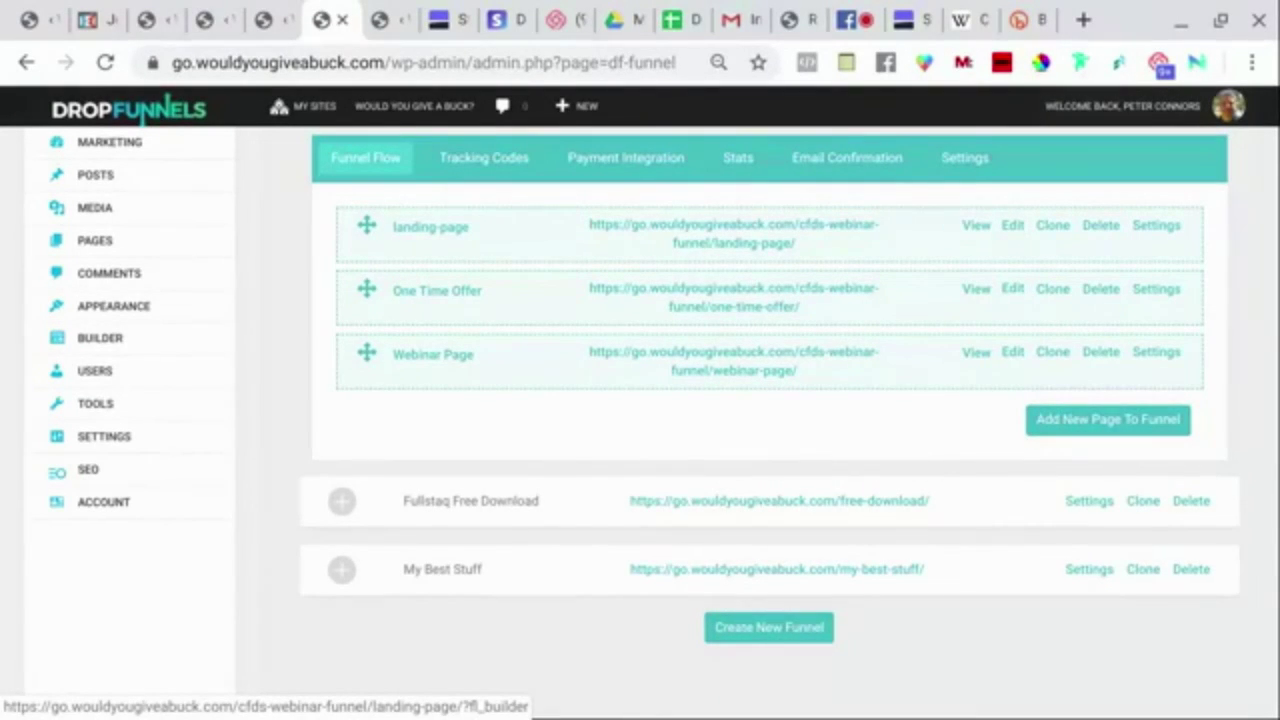
View the CFDS webinar landing page and submit 'yes save my seat!' with the email empty.
{"action": "left_click", "coordinate": [985, 232]}
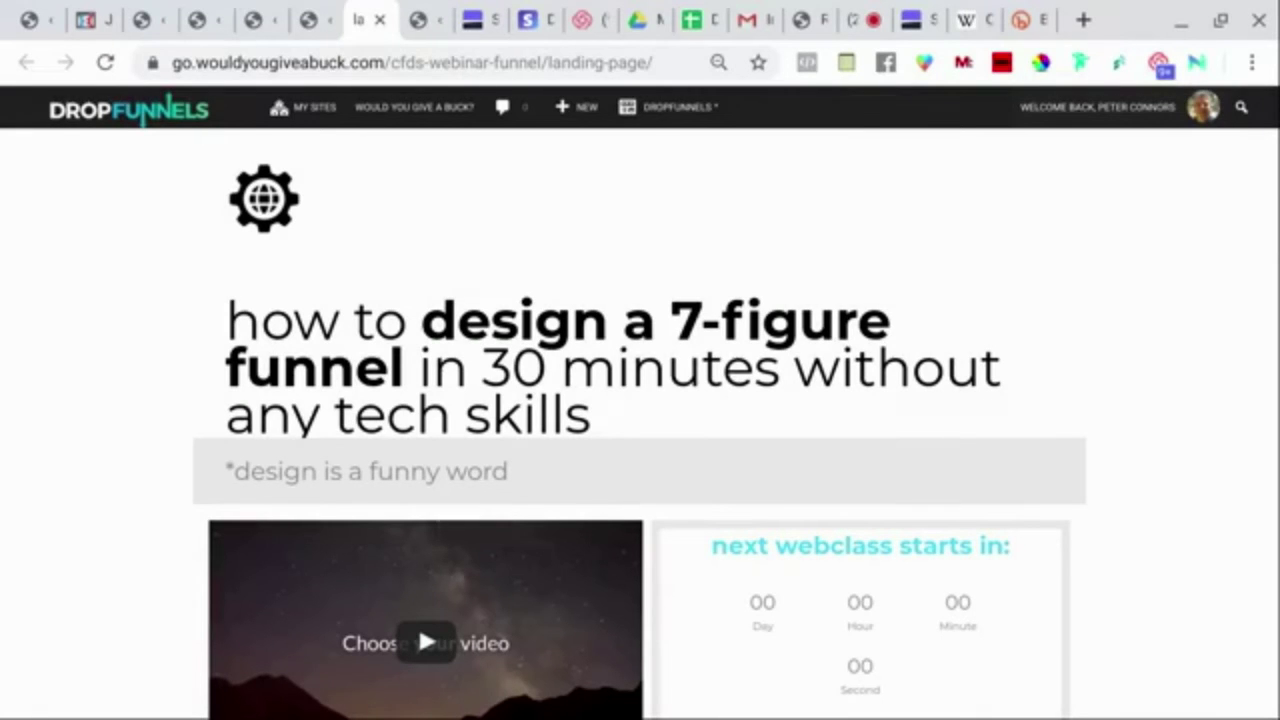
{"action": "scroll", "coordinate": [640, 420], "scroll_direction": "down", "scroll_amount": 5}
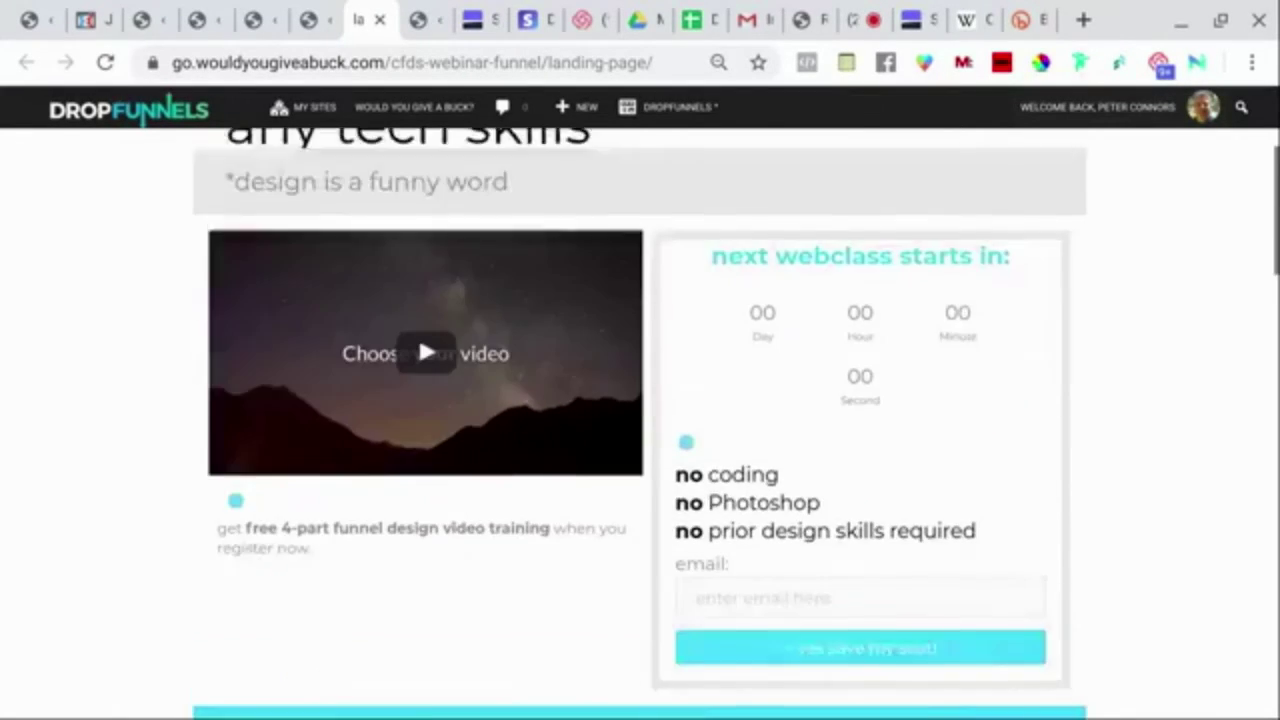
{"action": "scroll", "coordinate": [640, 420], "scroll_direction": "down", "scroll_amount": 10}
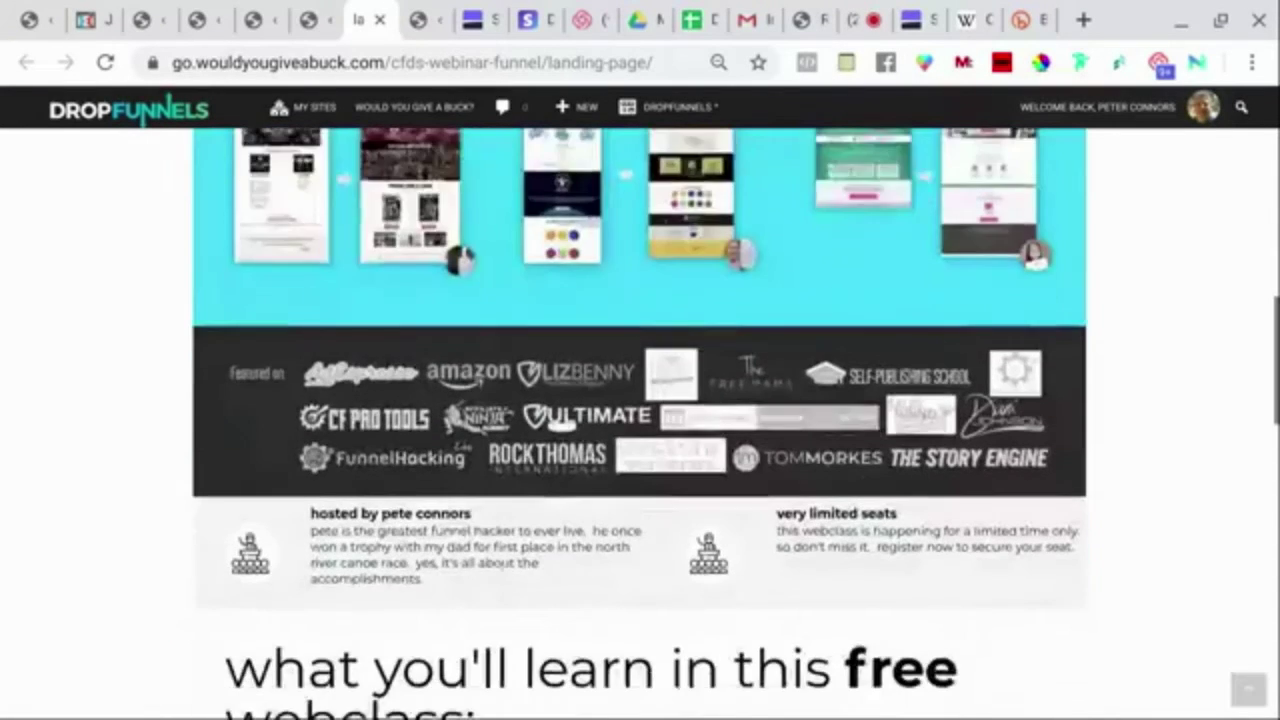
{"action": "scroll", "coordinate": [640, 420], "scroll_direction": "down", "scroll_amount": 7}
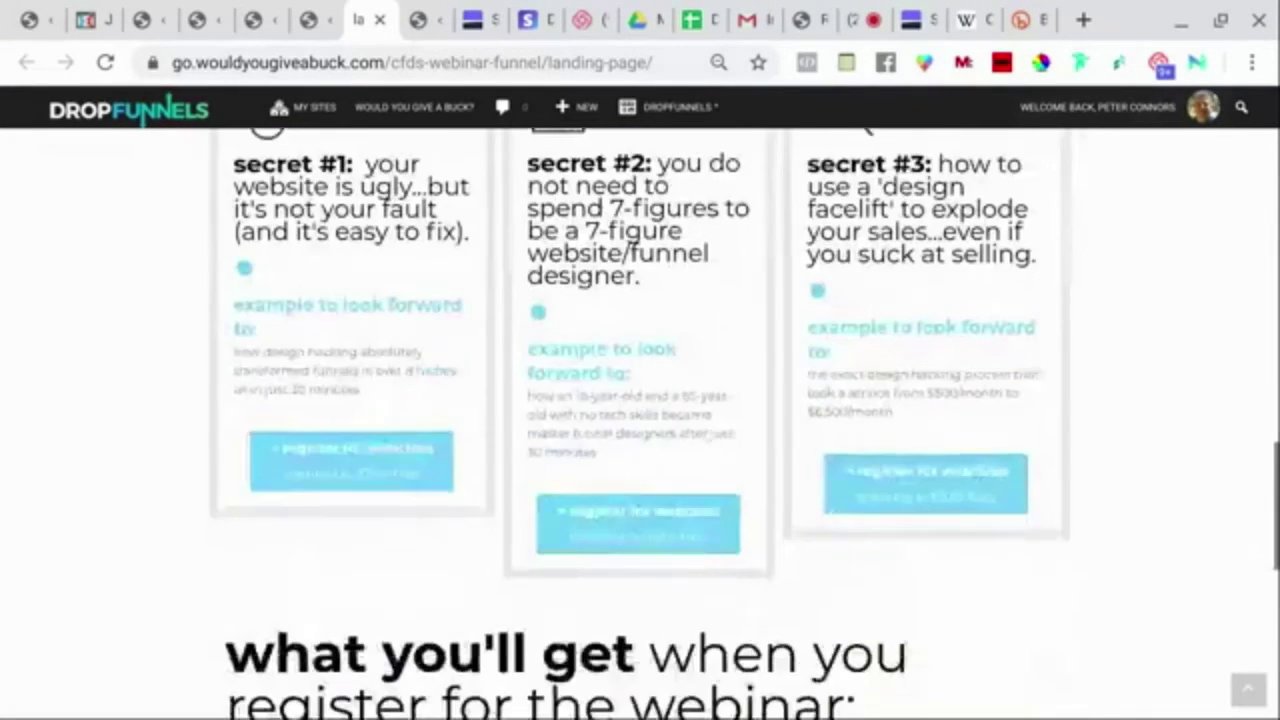
{"action": "scroll", "coordinate": [954, 228], "scroll_direction": "down", "scroll_amount": 4}
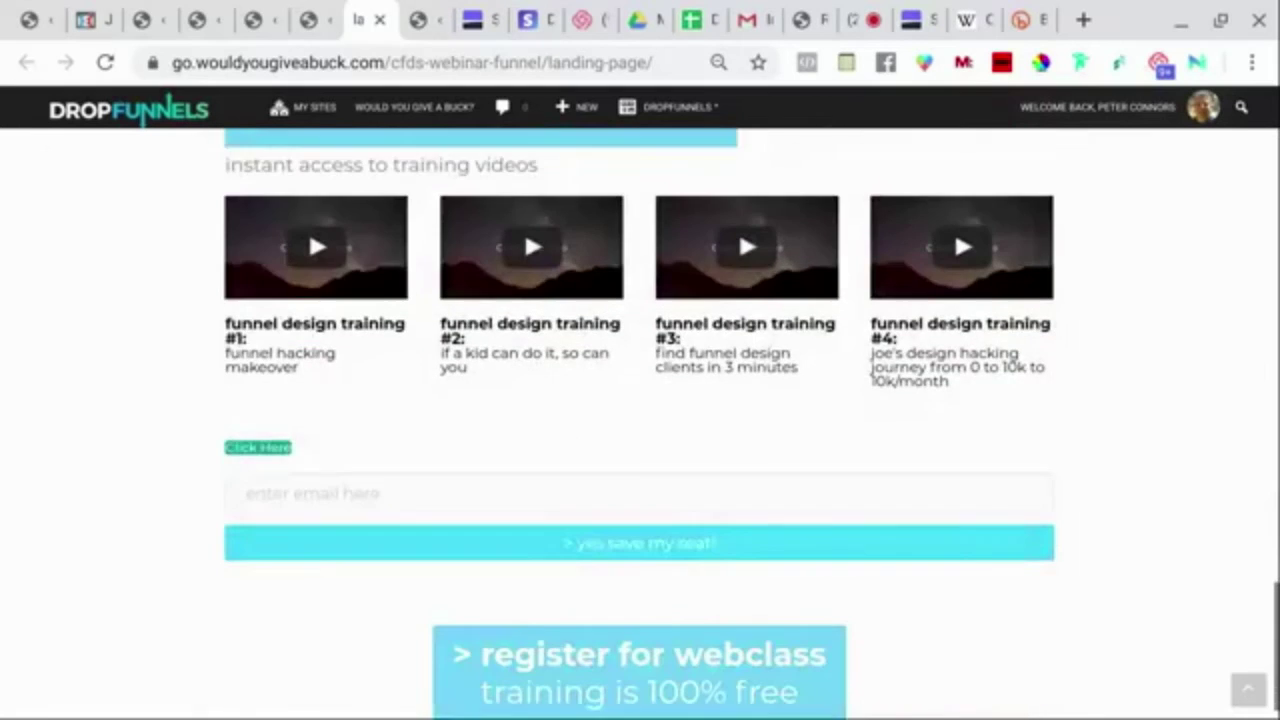
{"action": "scroll", "coordinate": [954, 228], "scroll_direction": "up", "scroll_amount": 7}
{"action": "scroll", "coordinate": [640, 420], "scroll_direction": "up", "scroll_amount": 12}
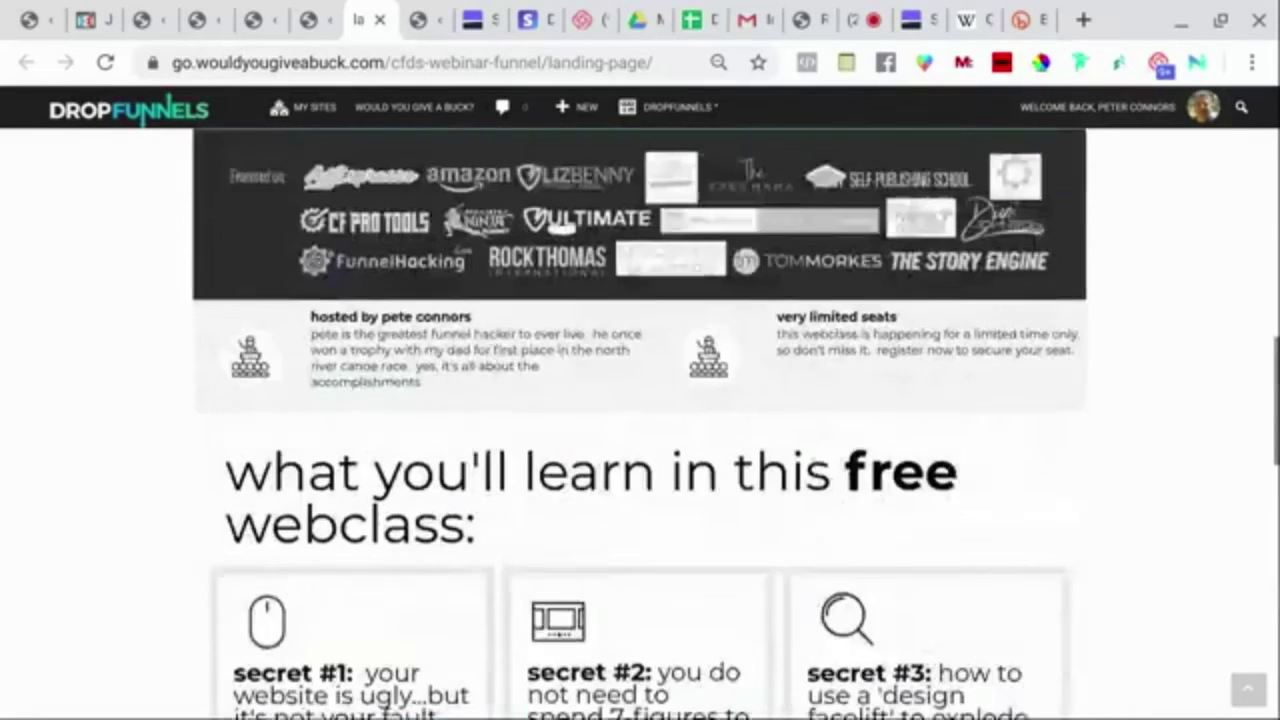
{"action": "scroll", "coordinate": [640, 420], "scroll_direction": "up", "scroll_amount": 4}
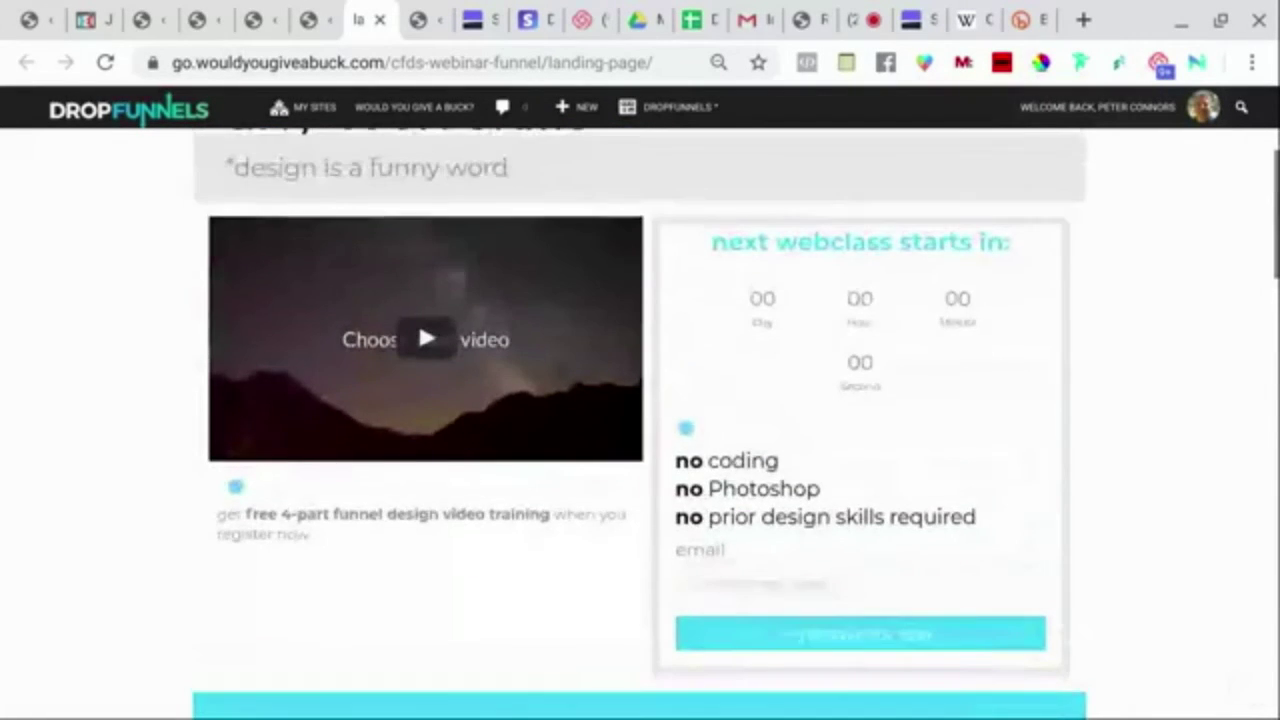
{"action": "scroll", "coordinate": [640, 420], "scroll_direction": "down", "scroll_amount": 10}
{"action": "scroll", "coordinate": [835, 338], "scroll_direction": "down", "scroll_amount": 6}
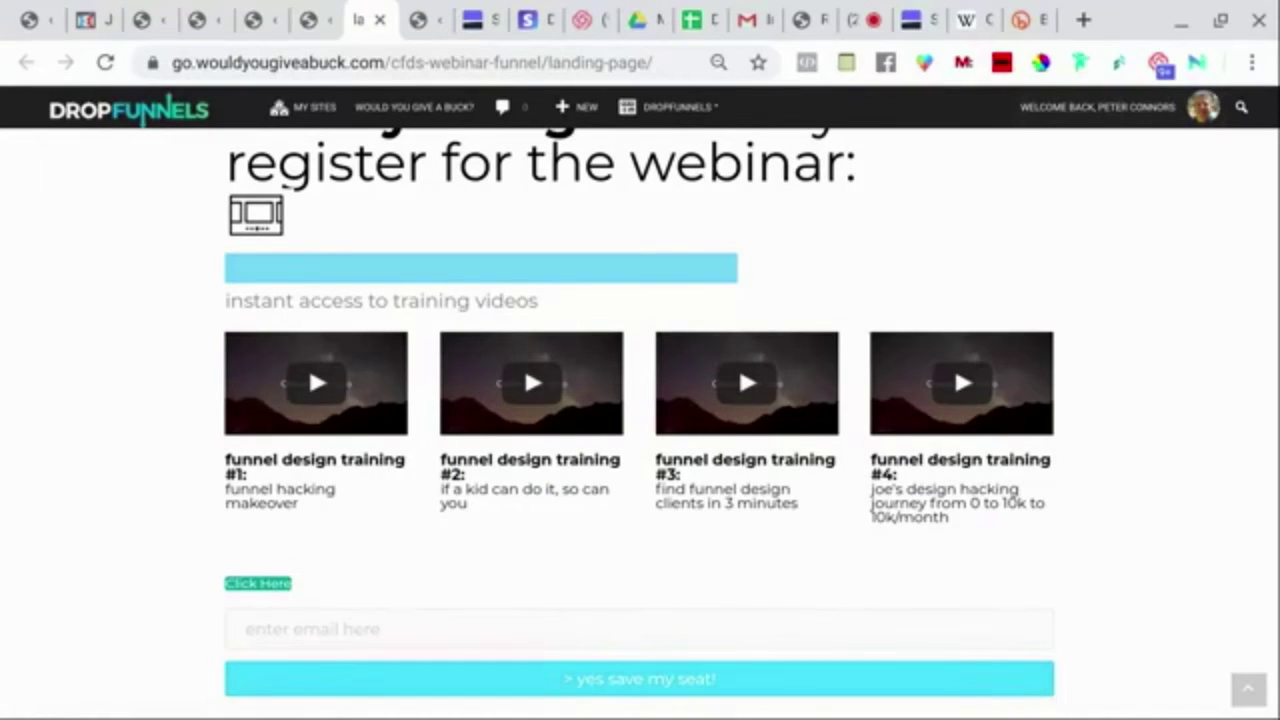
{"action": "left_click", "coordinate": [594, 689]}
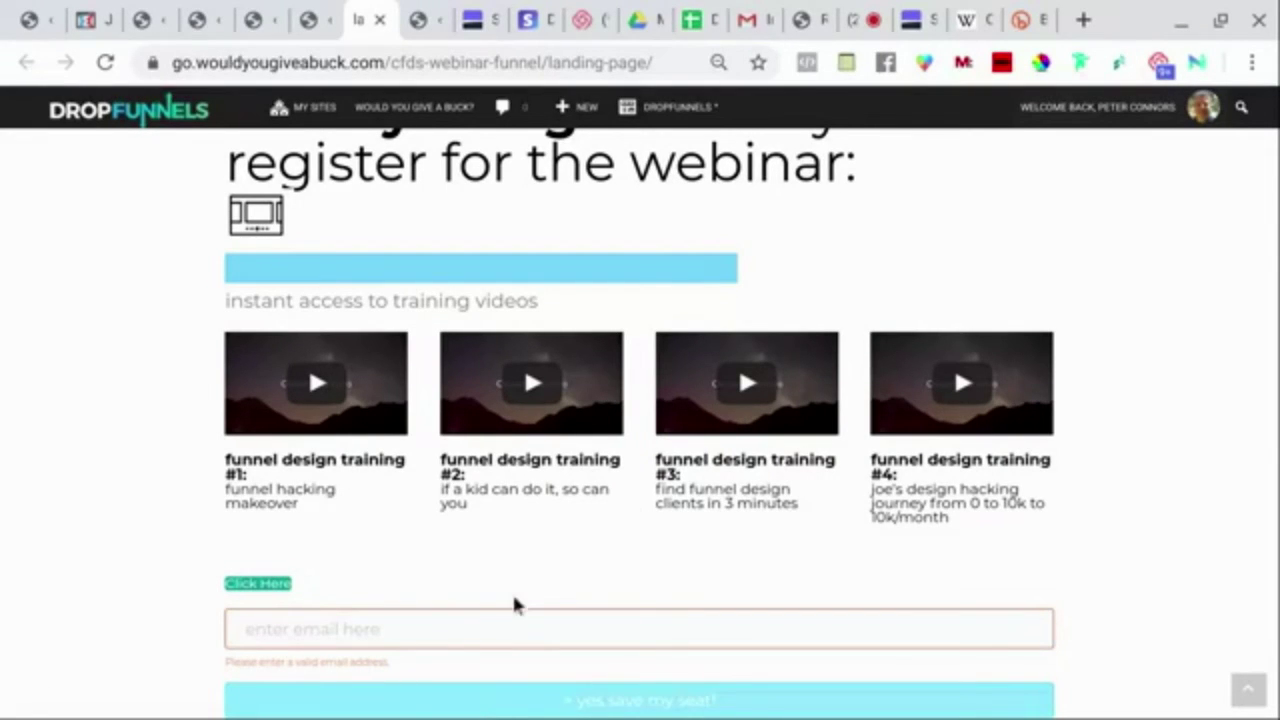
Type an email address into the landing page's 'enter email here' registration field.
{"action": "left_click", "coordinate": [473, 631]}
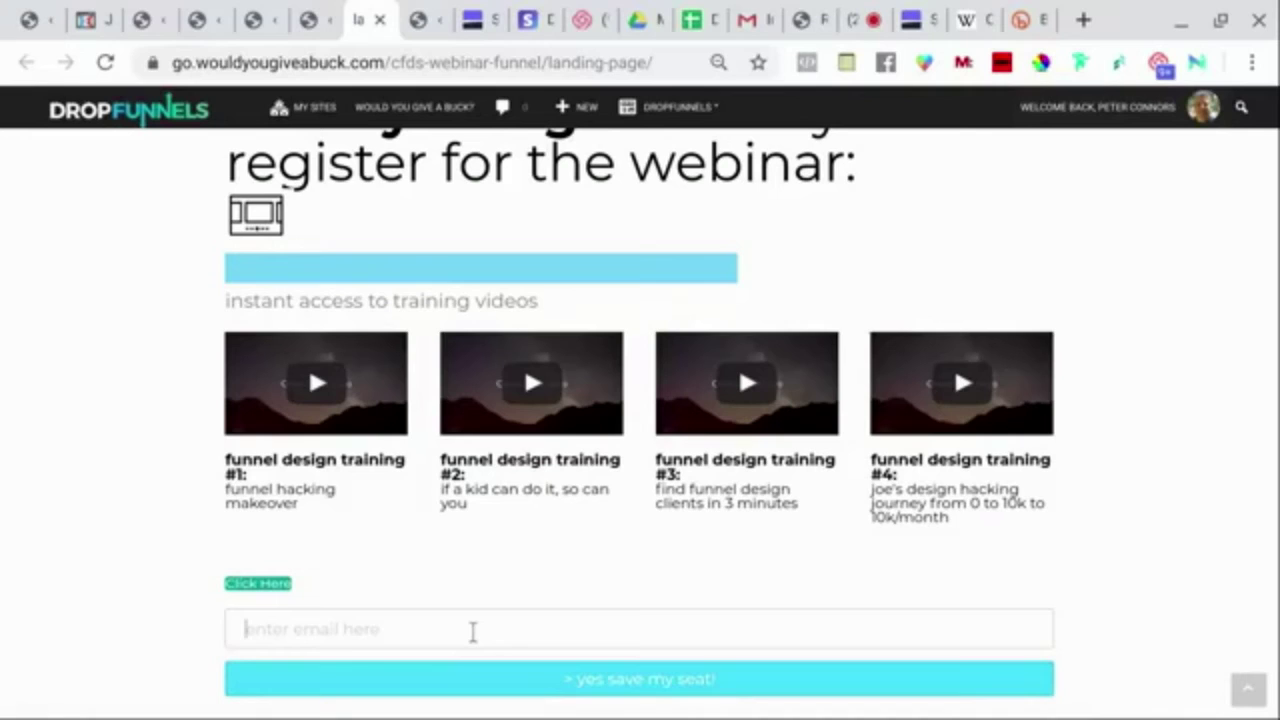
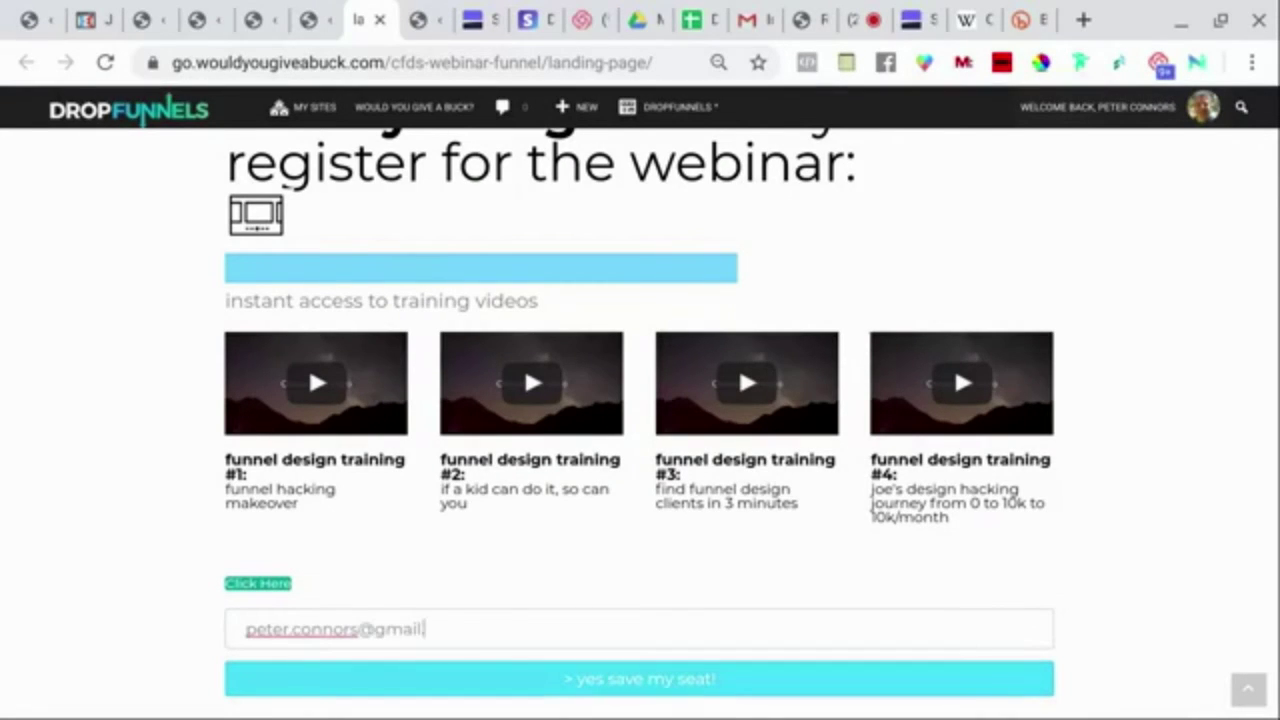
{"action": "left_click", "coordinate": [505, 689]}
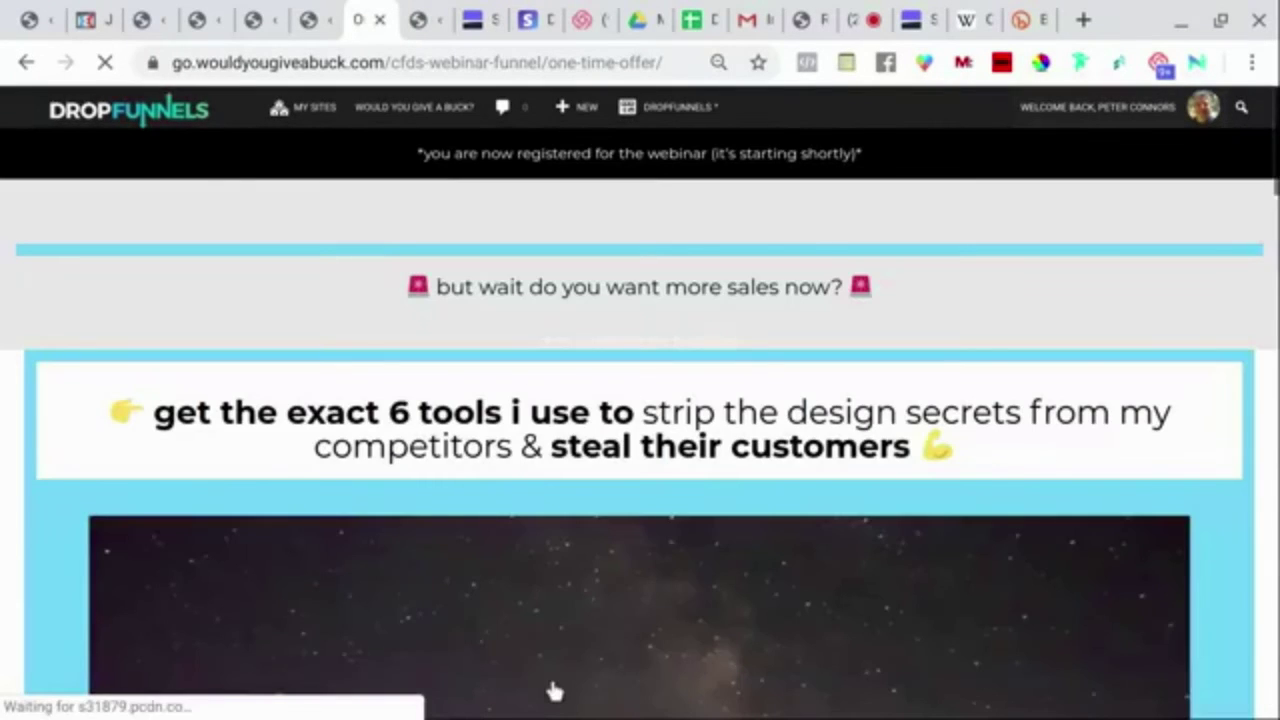
{"action": "scroll", "coordinate": [581, 440], "scroll_direction": "down", "scroll_amount": 5}
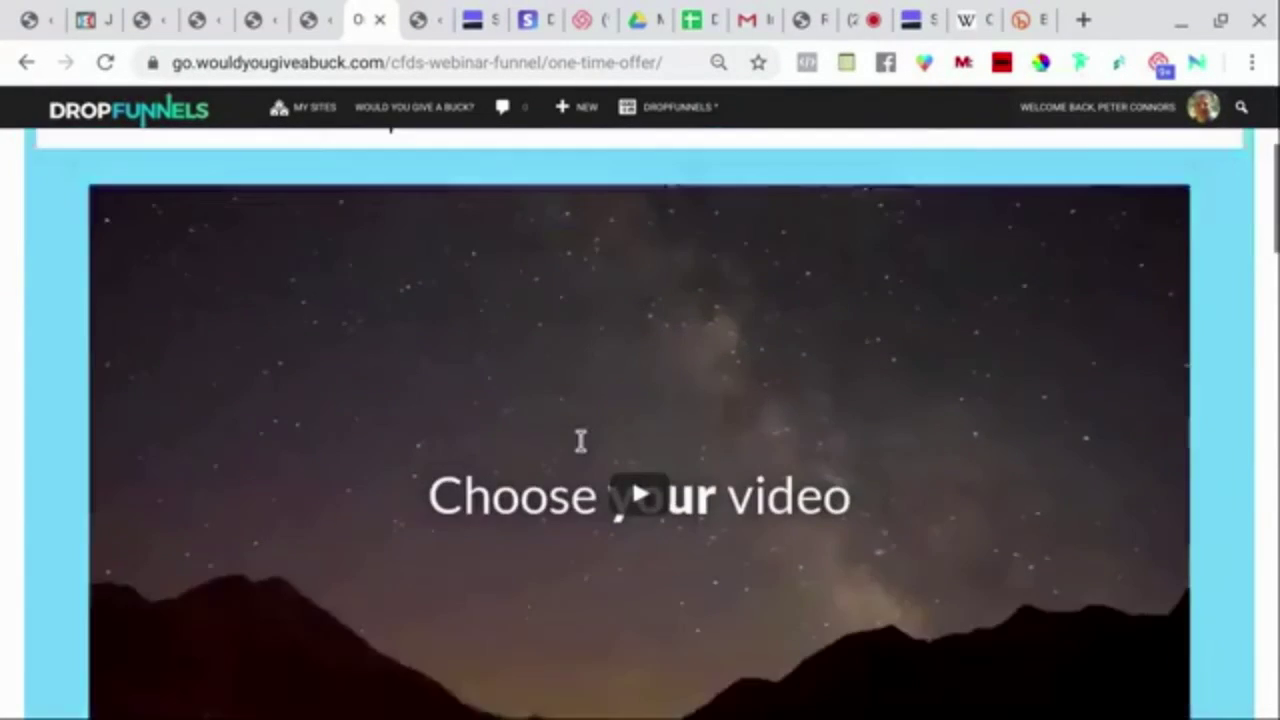
{"action": "scroll", "coordinate": [640, 420], "scroll_direction": "down", "scroll_amount": 7}
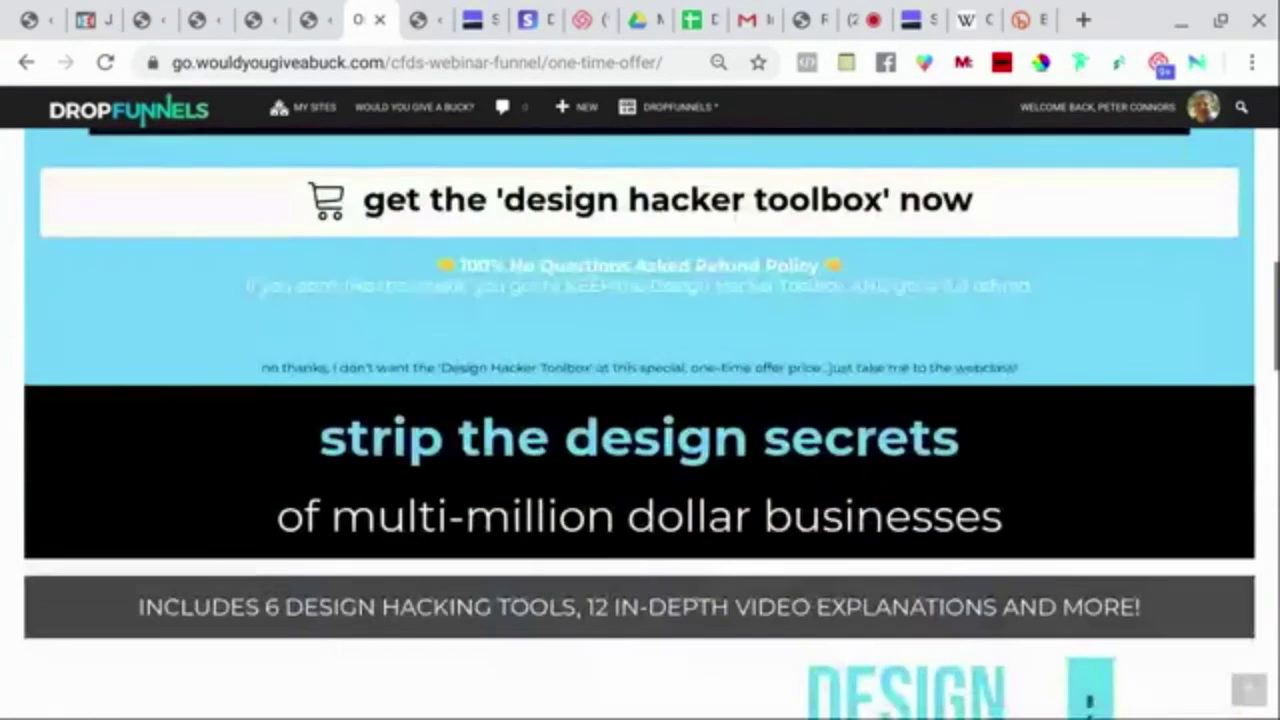
{"action": "scroll", "coordinate": [640, 420], "scroll_direction": "down", "scroll_amount": 8}
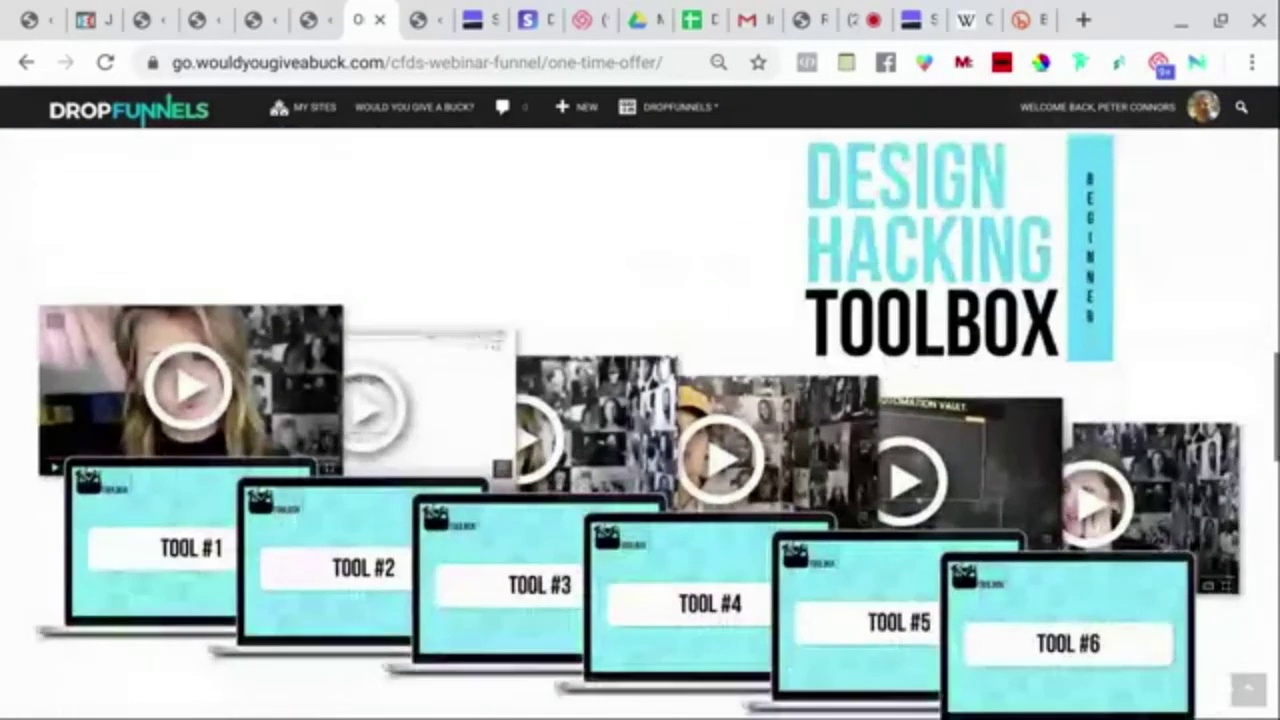
{"action": "scroll", "coordinate": [640, 420], "scroll_direction": "down", "scroll_amount": 8}
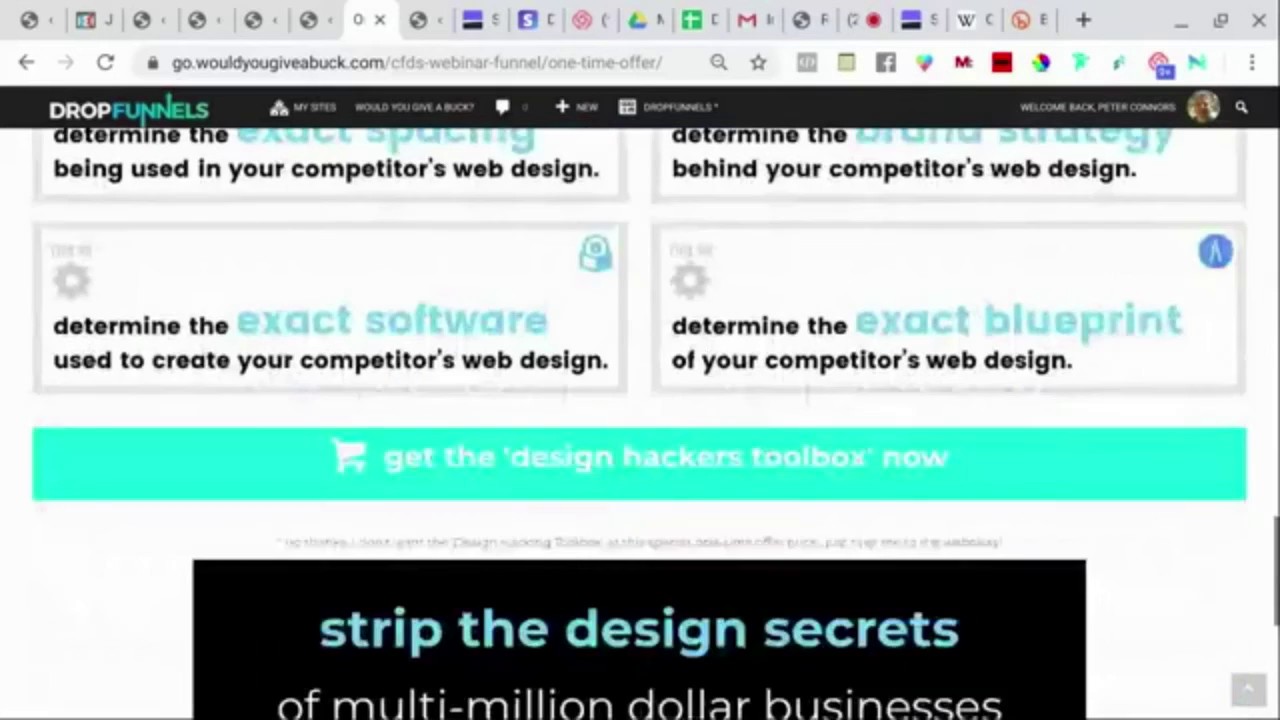
{"action": "scroll", "coordinate": [71, 365], "scroll_direction": "down", "scroll_amount": 2}
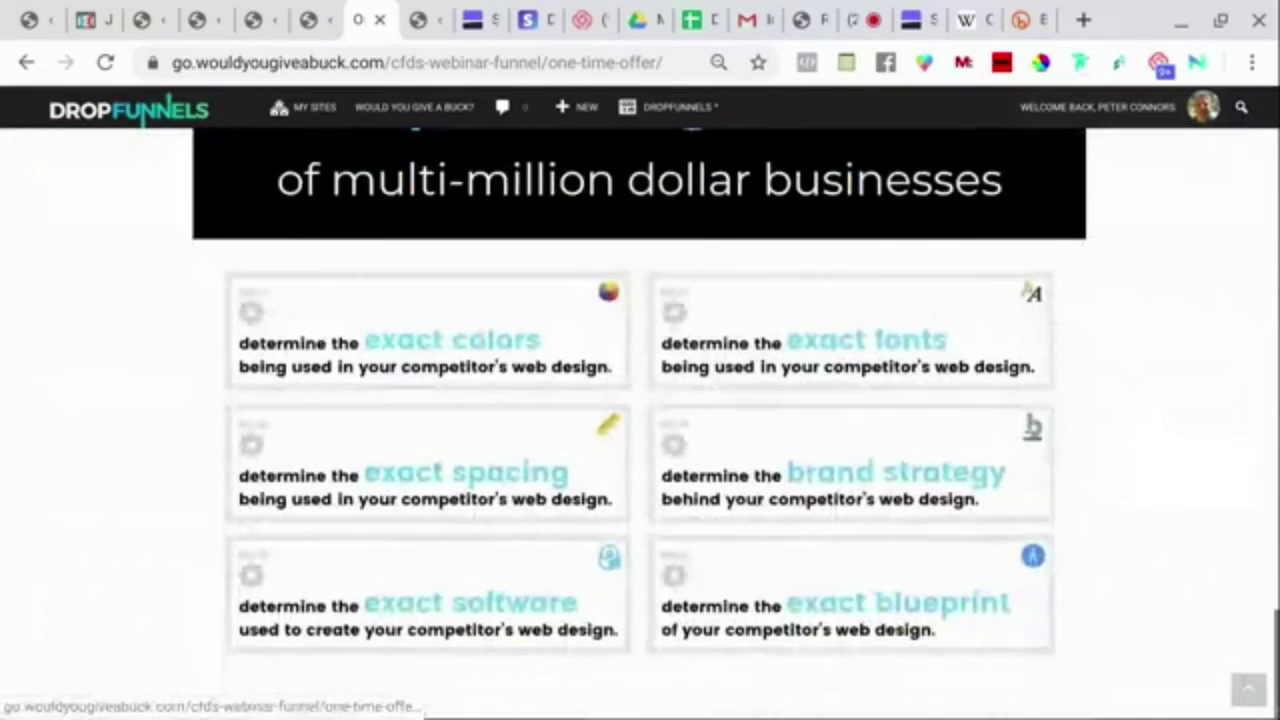
{"action": "scroll", "coordinate": [598, 380], "scroll_direction": "down", "scroll_amount": 20}
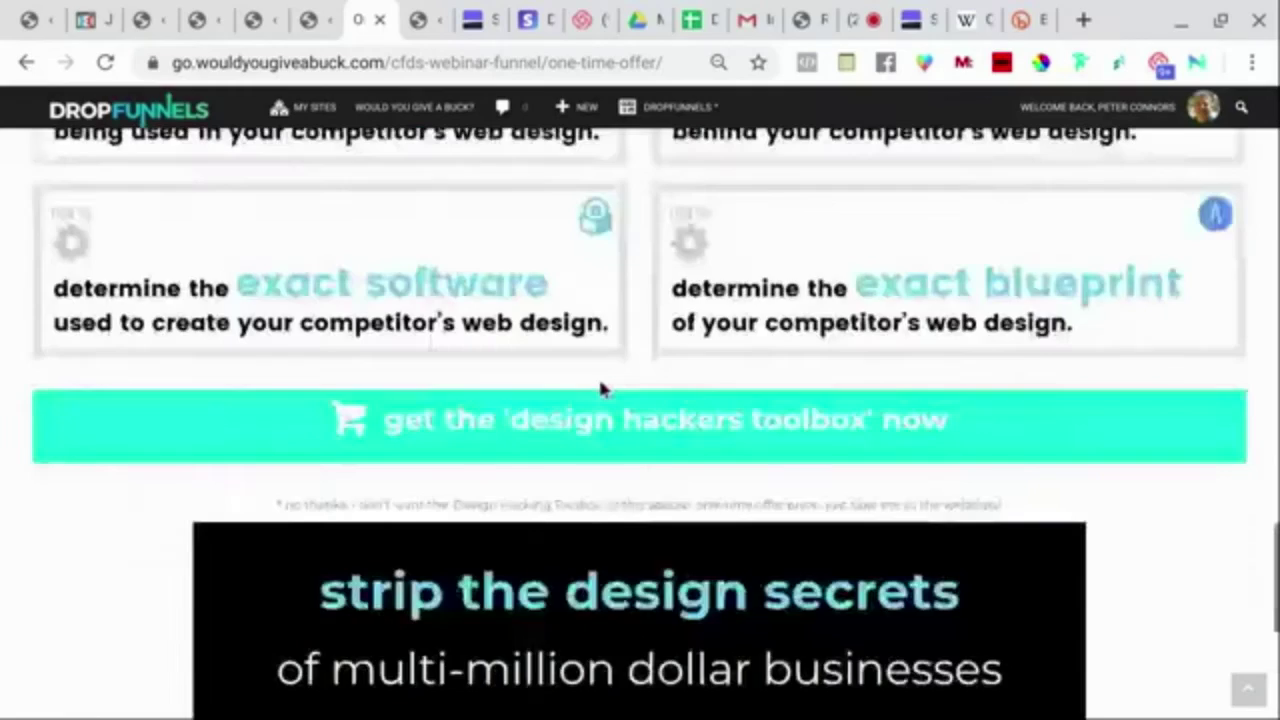
{"action": "scroll", "coordinate": [600, 390], "scroll_direction": "up", "scroll_amount": 1}
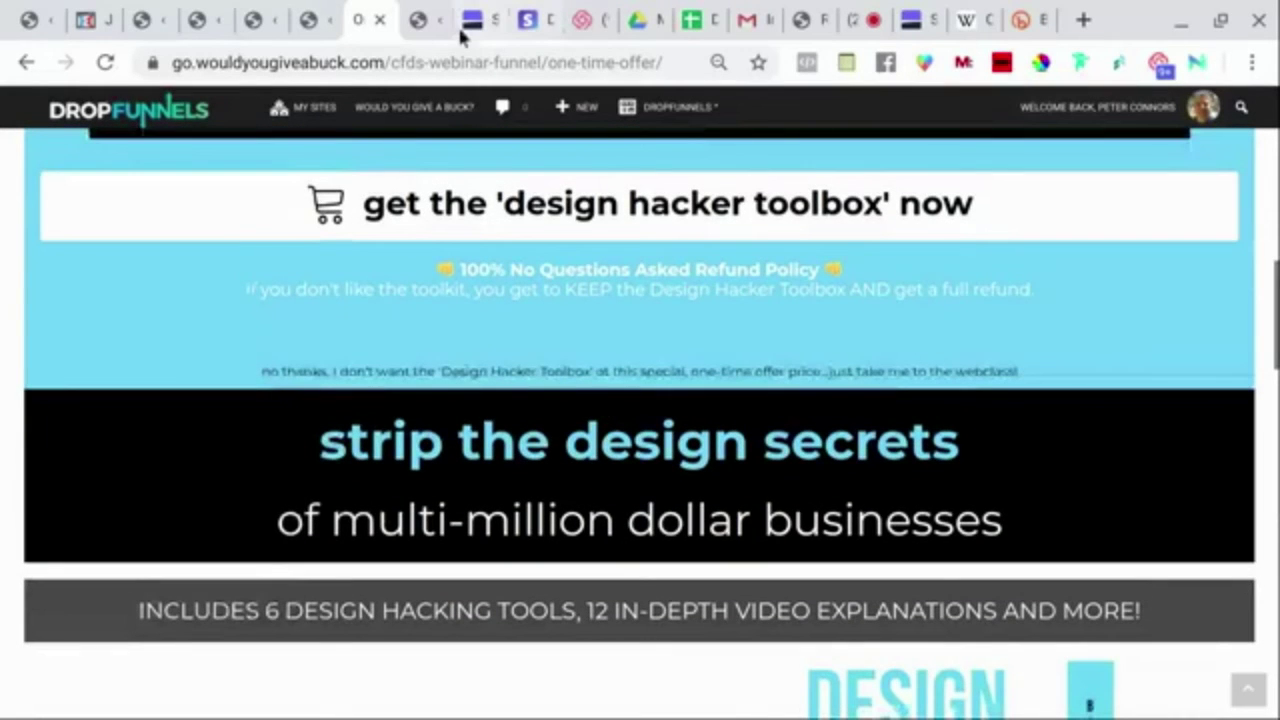
{"action": "mouse_move", "coordinate": [400, 112]}
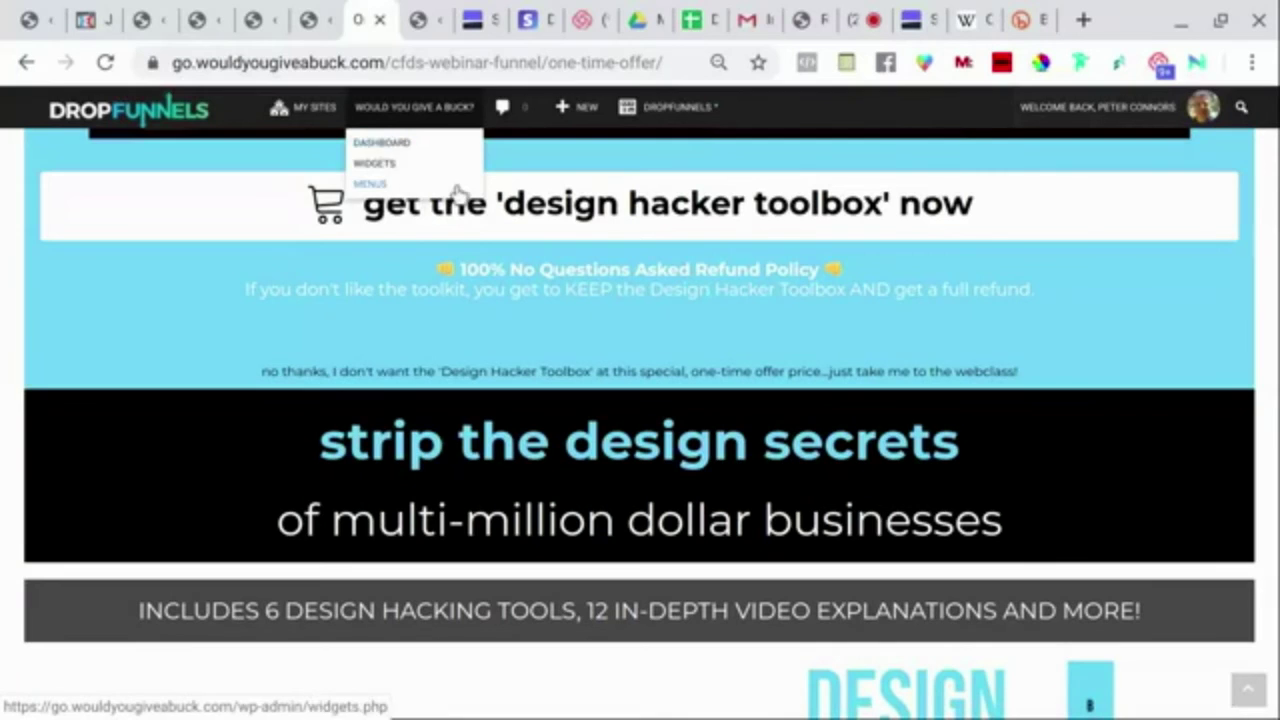
{"action": "mouse_move", "coordinate": [446, 112]}
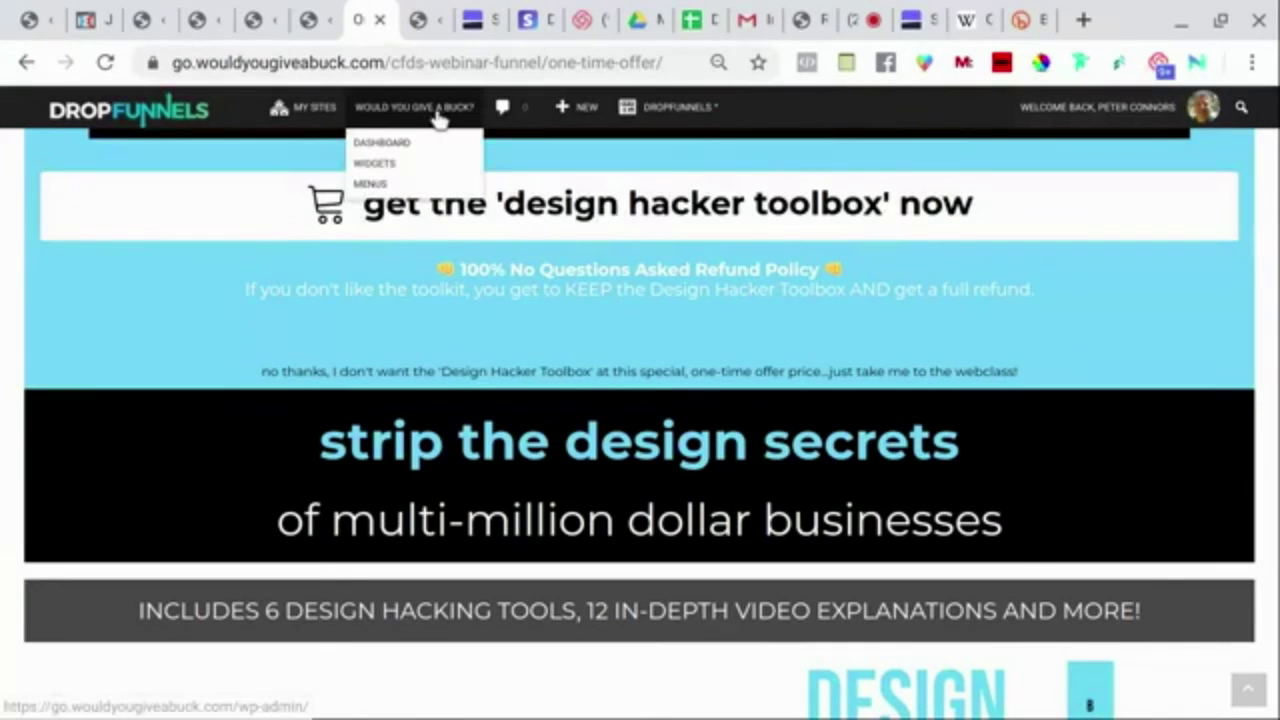
Return to Funnels, expand FullStaq Affiliate Bundle, and preview its live Beach White page.
{"action": "left_click", "coordinate": [393, 150]}
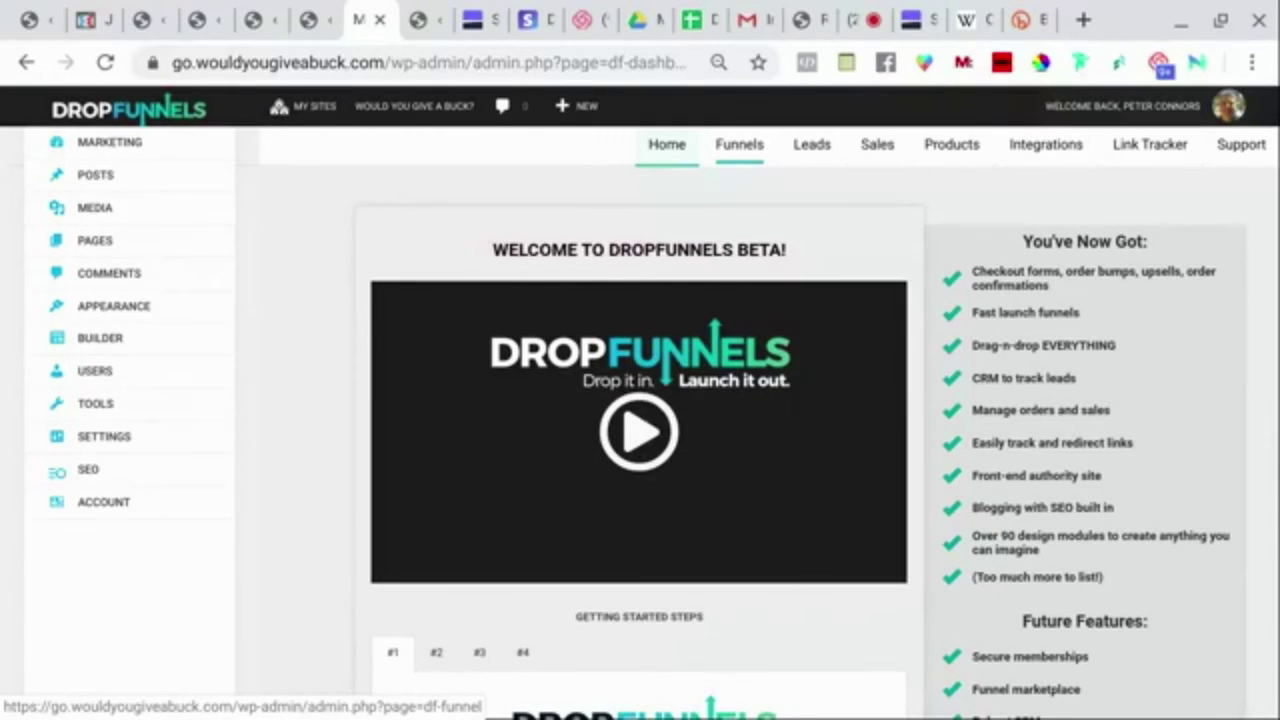
{"action": "left_click", "coordinate": [738, 148]}
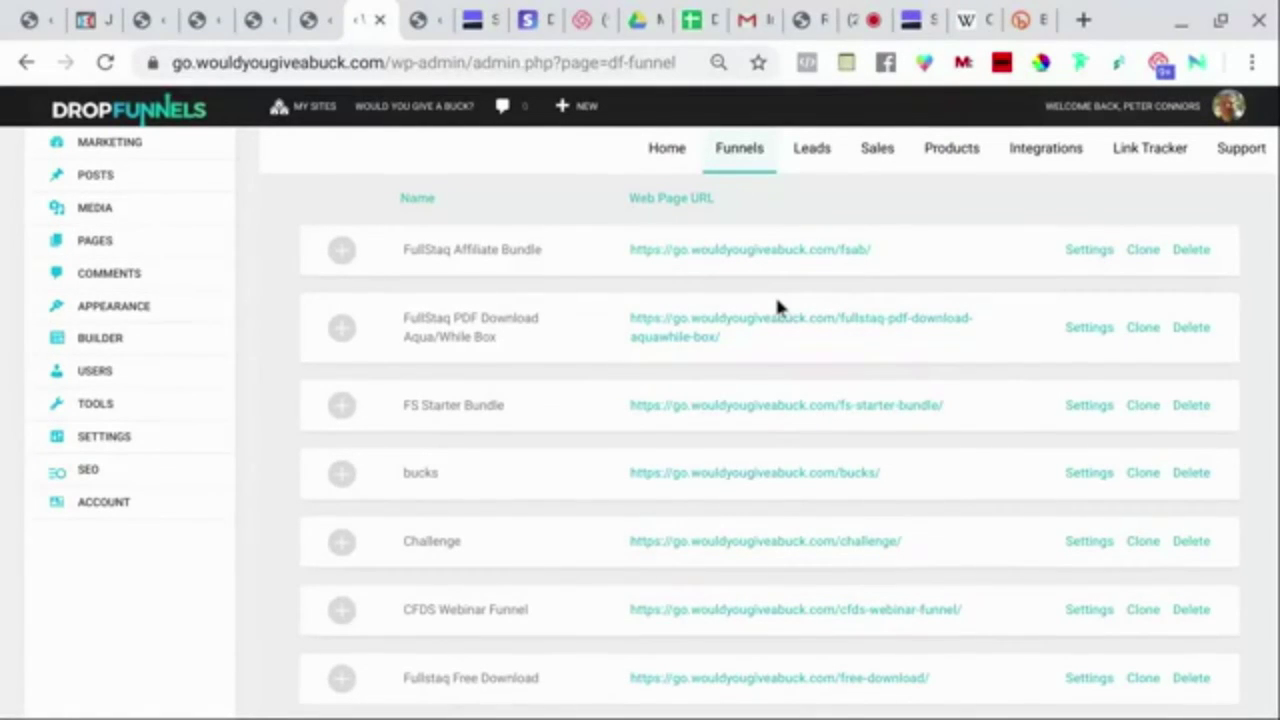
{"action": "scroll", "coordinate": [777, 302], "scroll_direction": "down", "scroll_amount": 2}
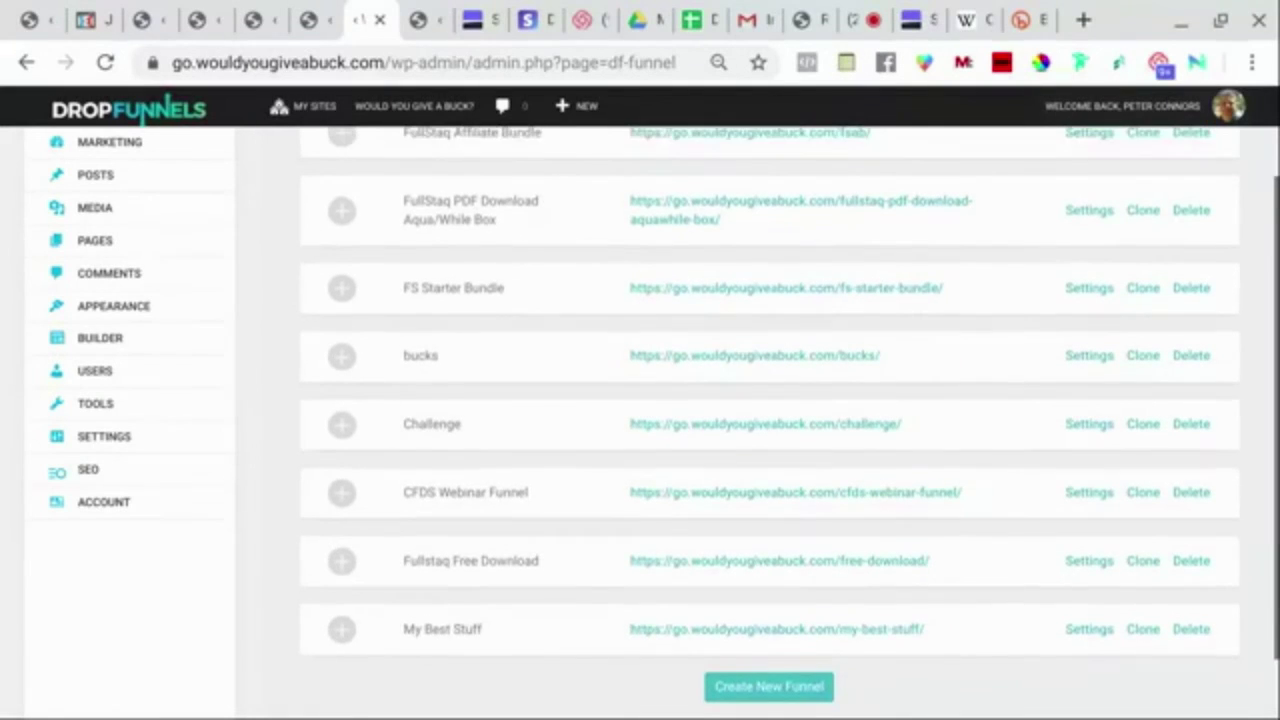
{"action": "scroll", "coordinate": [340, 254], "scroll_direction": "up", "scroll_amount": 2}
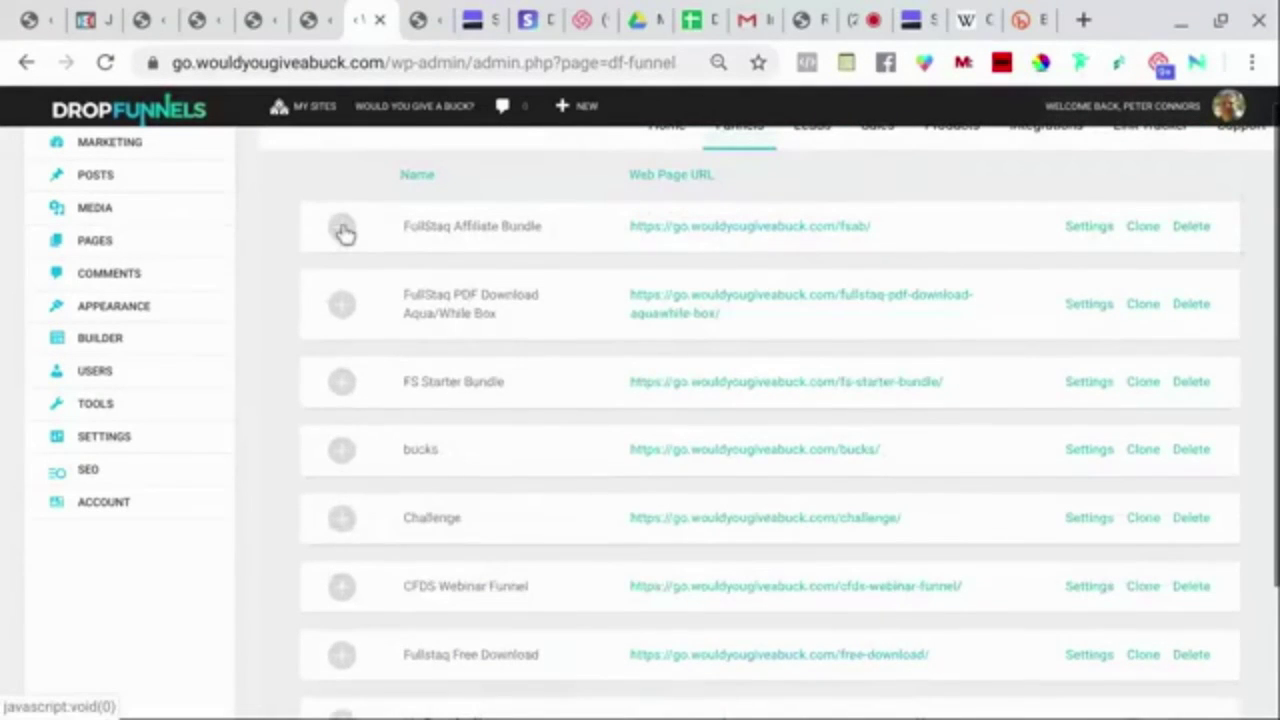
{"action": "left_click", "coordinate": [342, 229]}
{"action": "scroll", "coordinate": [554, 366], "scroll_direction": "down", "scroll_amount": 4}
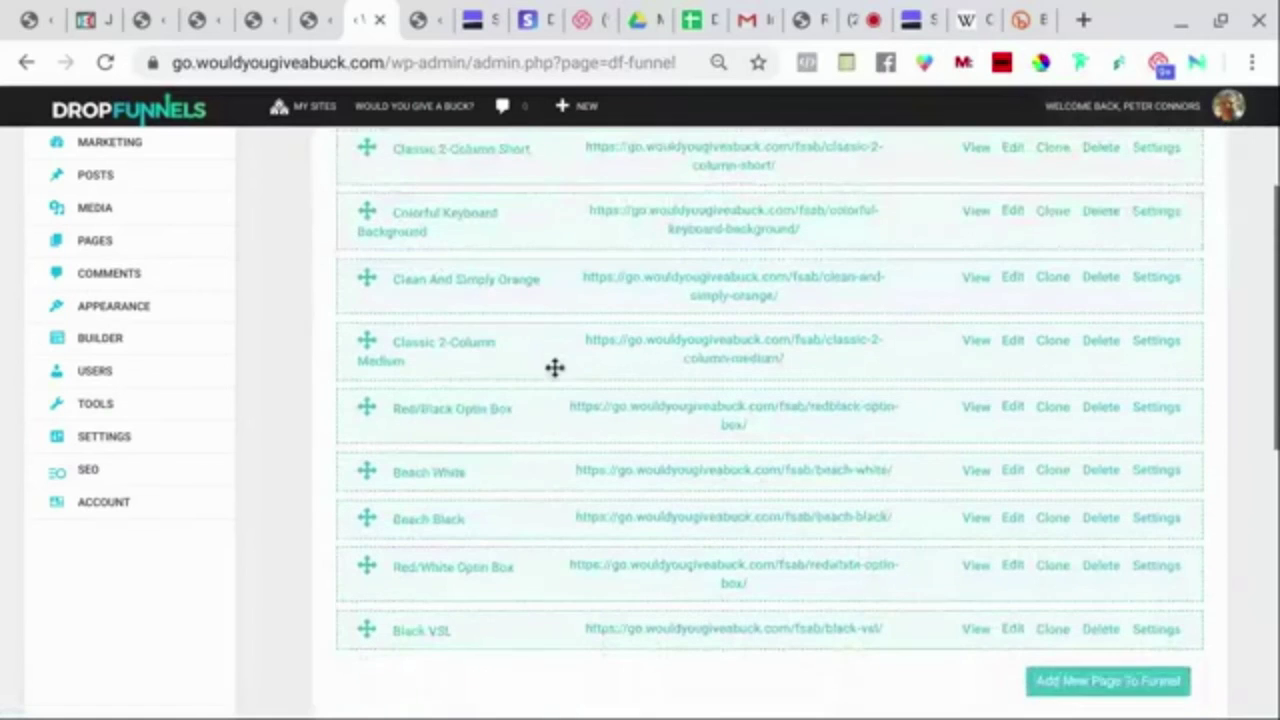
{"action": "scroll", "coordinate": [554, 368], "scroll_direction": "down", "scroll_amount": 1}
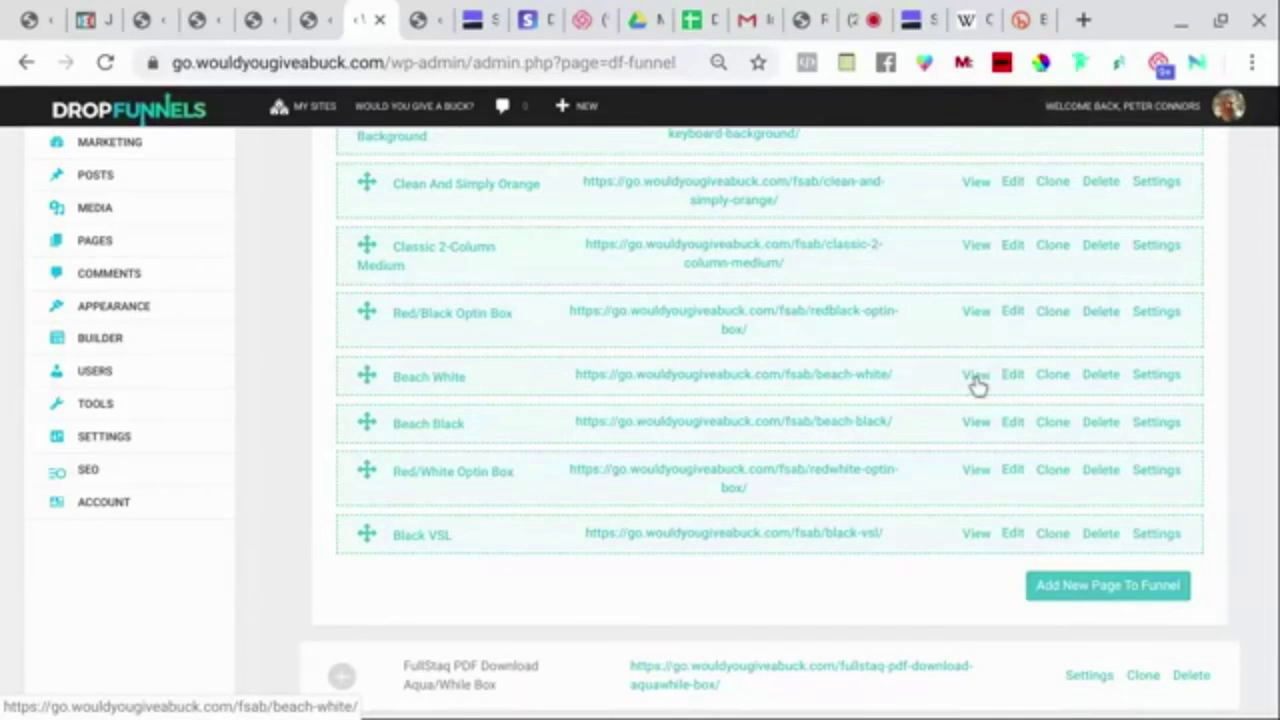
{"action": "left_click", "coordinate": [976, 380]}
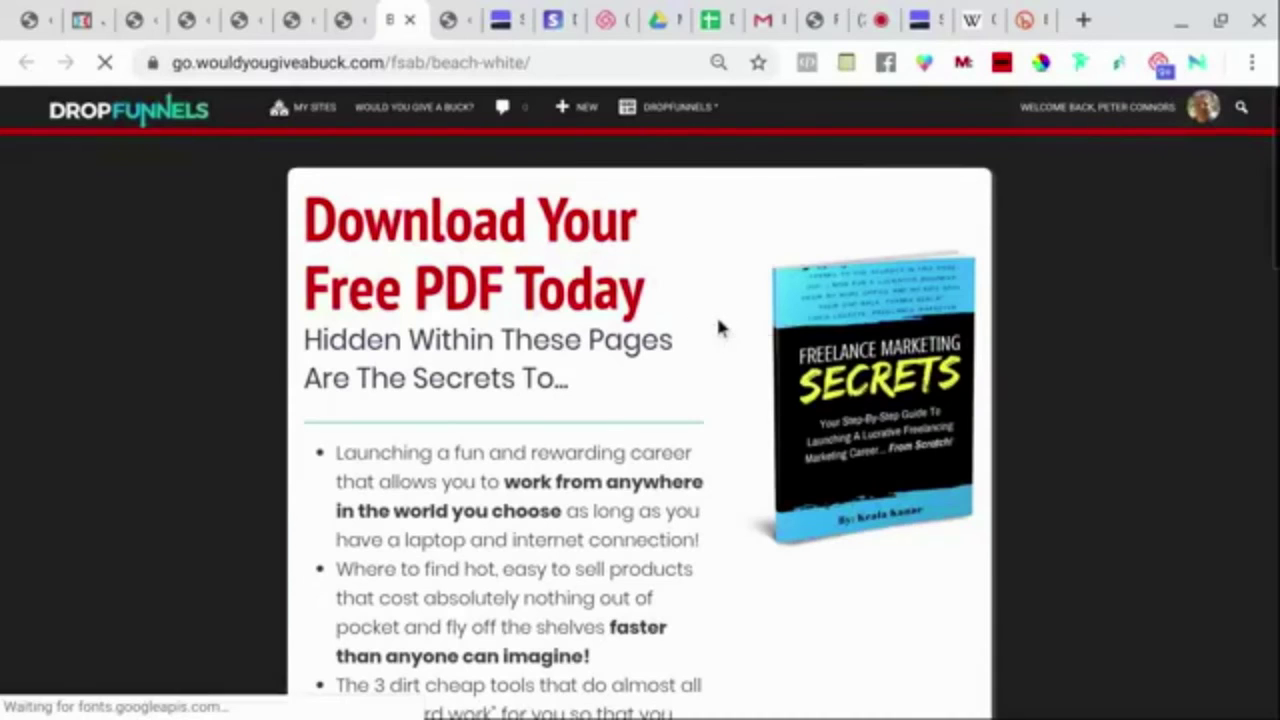
Scroll through the live Beach White page's Freelance Marketing Secrets free PDF download opt-in.
{"action": "scroll", "coordinate": [216, 298], "scroll_direction": "down", "scroll_amount": 1}
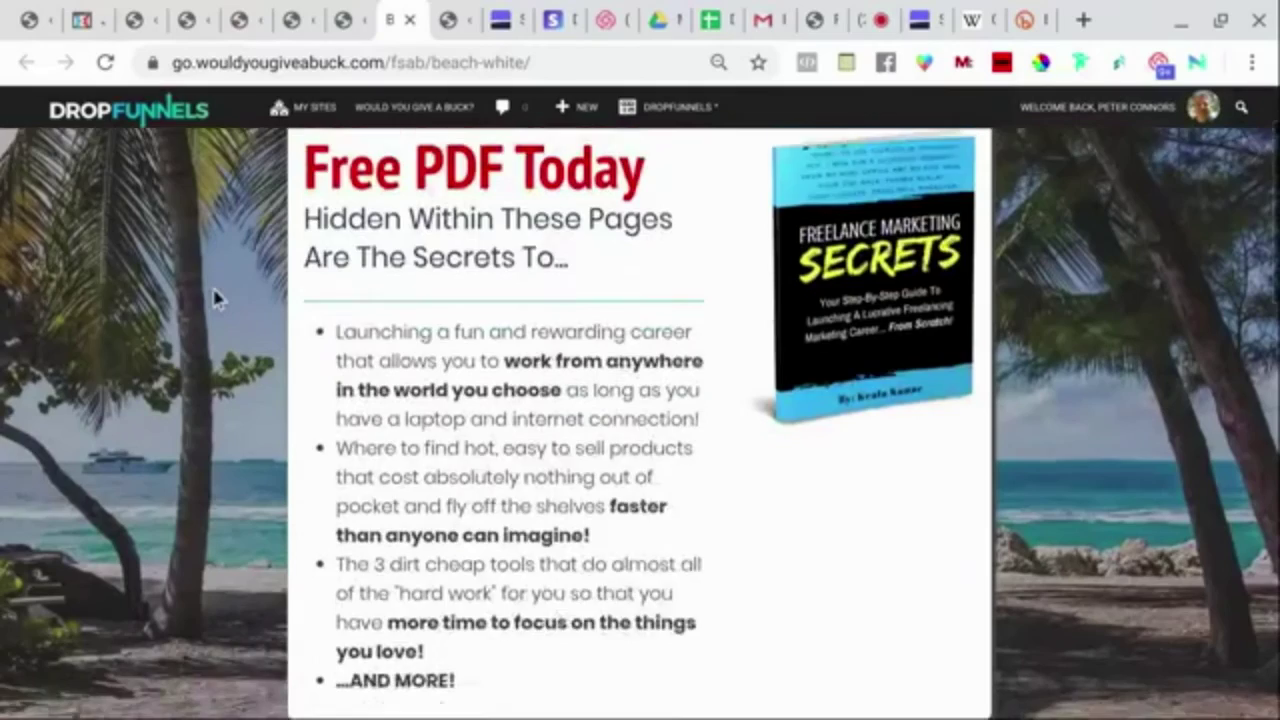
{"action": "scroll", "coordinate": [216, 298], "scroll_direction": "down", "scroll_amount": 1}
{"action": "scroll", "coordinate": [216, 298], "scroll_direction": "down", "scroll_amount": 2}
{"action": "scroll", "coordinate": [216, 298], "scroll_direction": "up", "scroll_amount": 3}
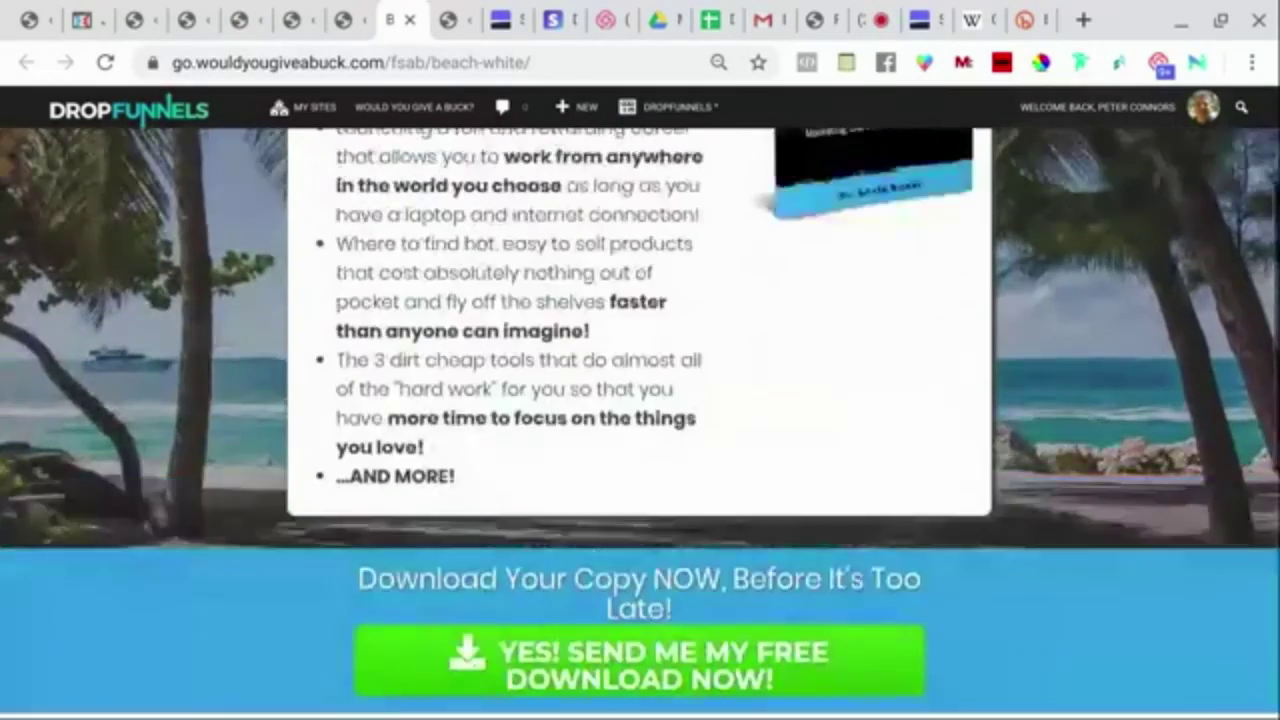
{"action": "scroll", "coordinate": [640, 423], "scroll_direction": "up", "scroll_amount": 2}
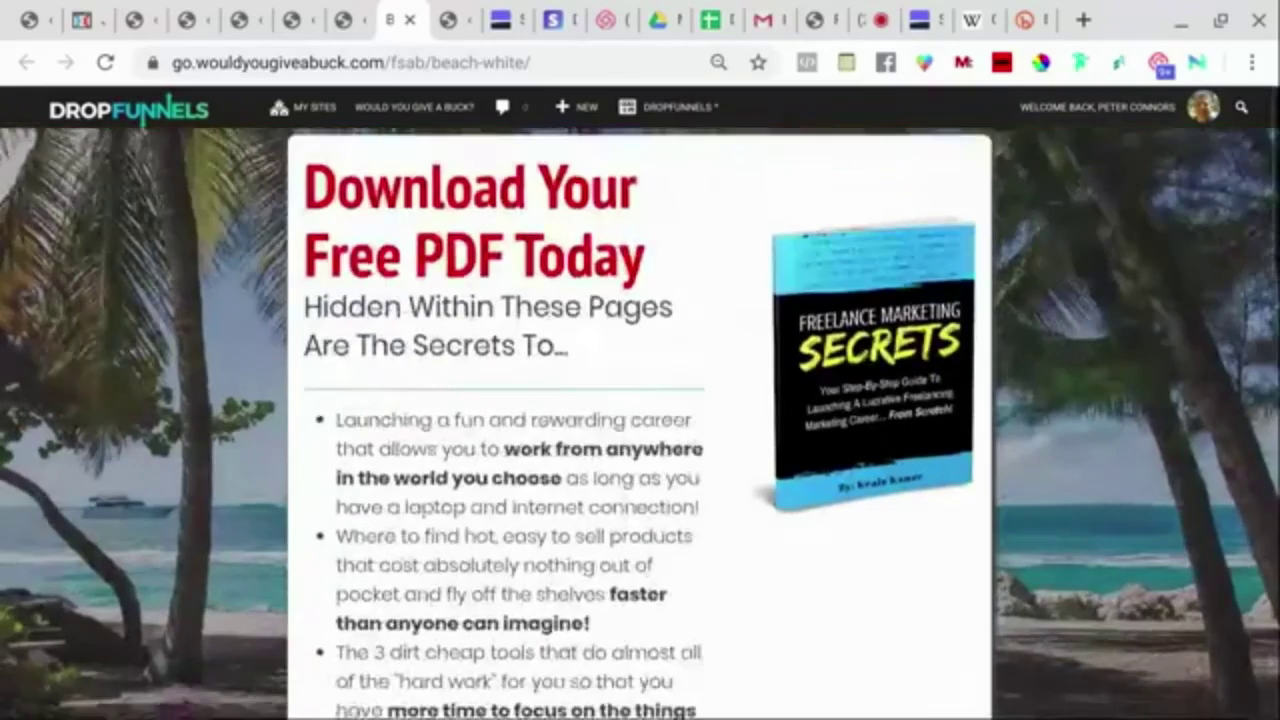
{"action": "scroll", "coordinate": [640, 423], "scroll_direction": "down", "scroll_amount": 2}
{"action": "scroll", "coordinate": [640, 423], "scroll_direction": "up", "scroll_amount": 1}
{"action": "scroll", "coordinate": [640, 423], "scroll_direction": "up", "scroll_amount": 2}
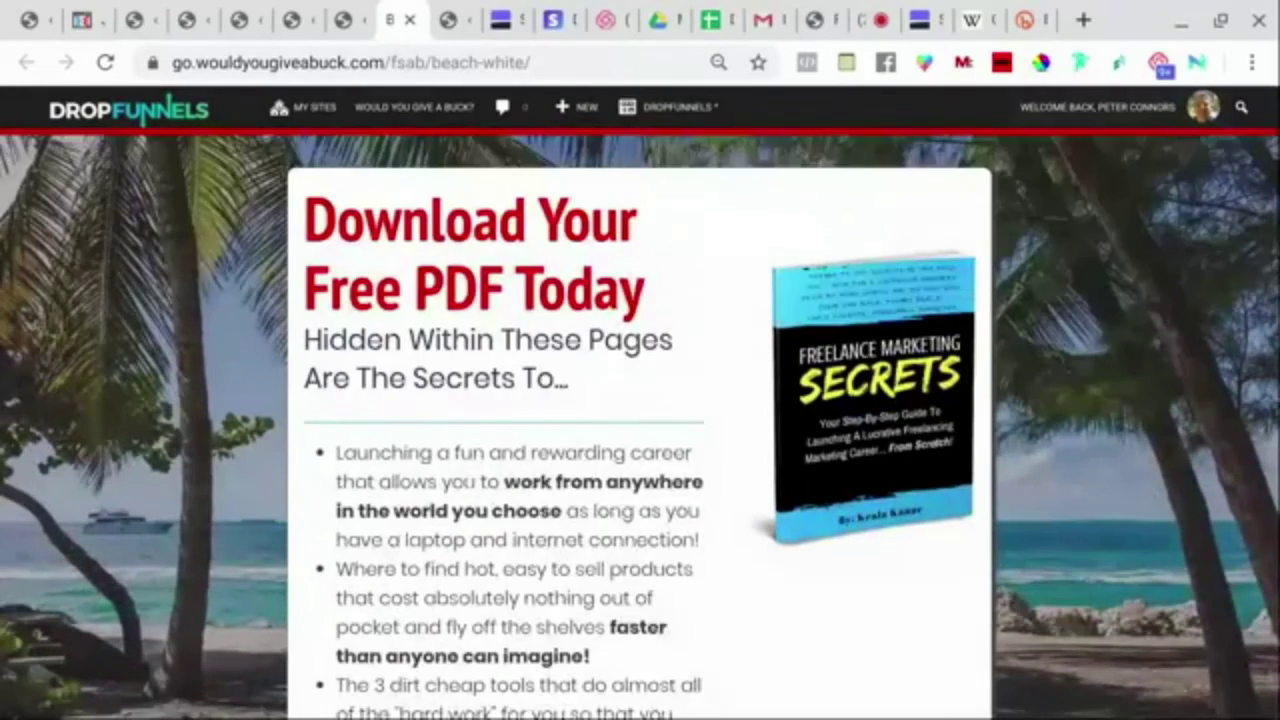
{"action": "scroll", "coordinate": [640, 423], "scroll_direction": "down", "scroll_amount": 3}
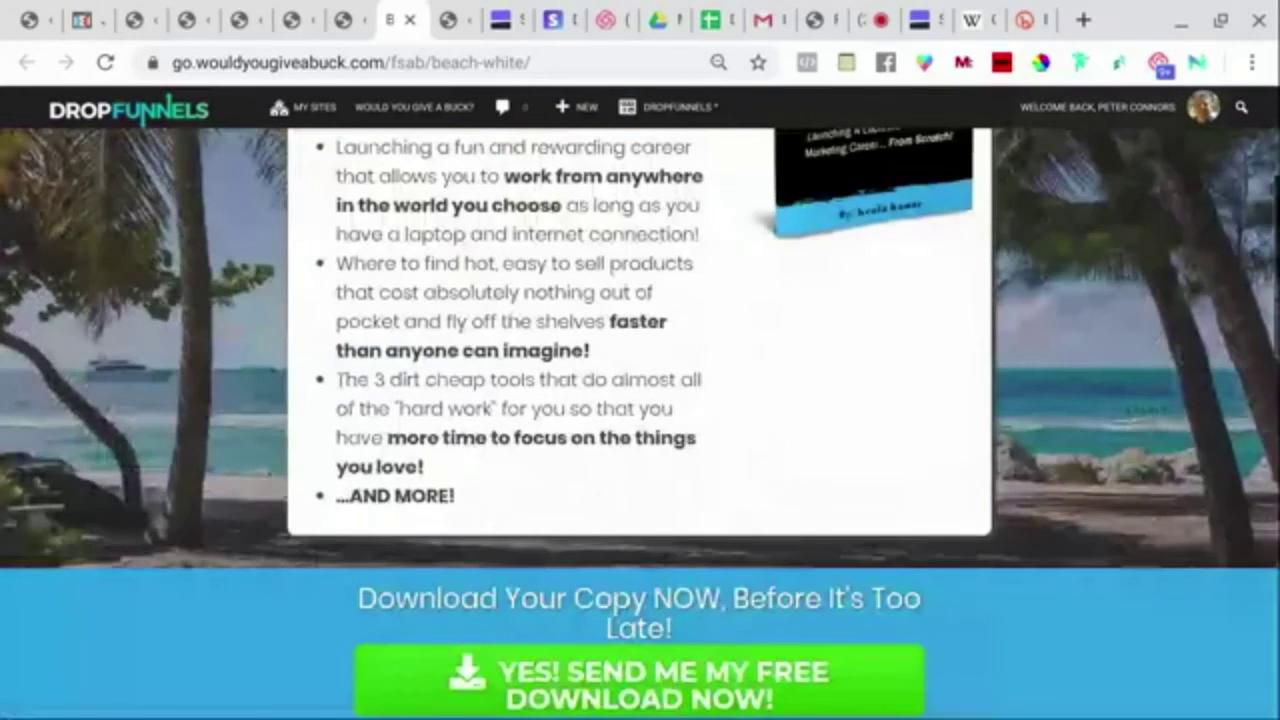
{"action": "scroll", "coordinate": [640, 423], "scroll_direction": "up", "scroll_amount": 1}
{"action": "scroll", "coordinate": [640, 423], "scroll_direction": "up", "scroll_amount": 1}
{"action": "scroll", "coordinate": [640, 423], "scroll_direction": "down", "scroll_amount": 3}
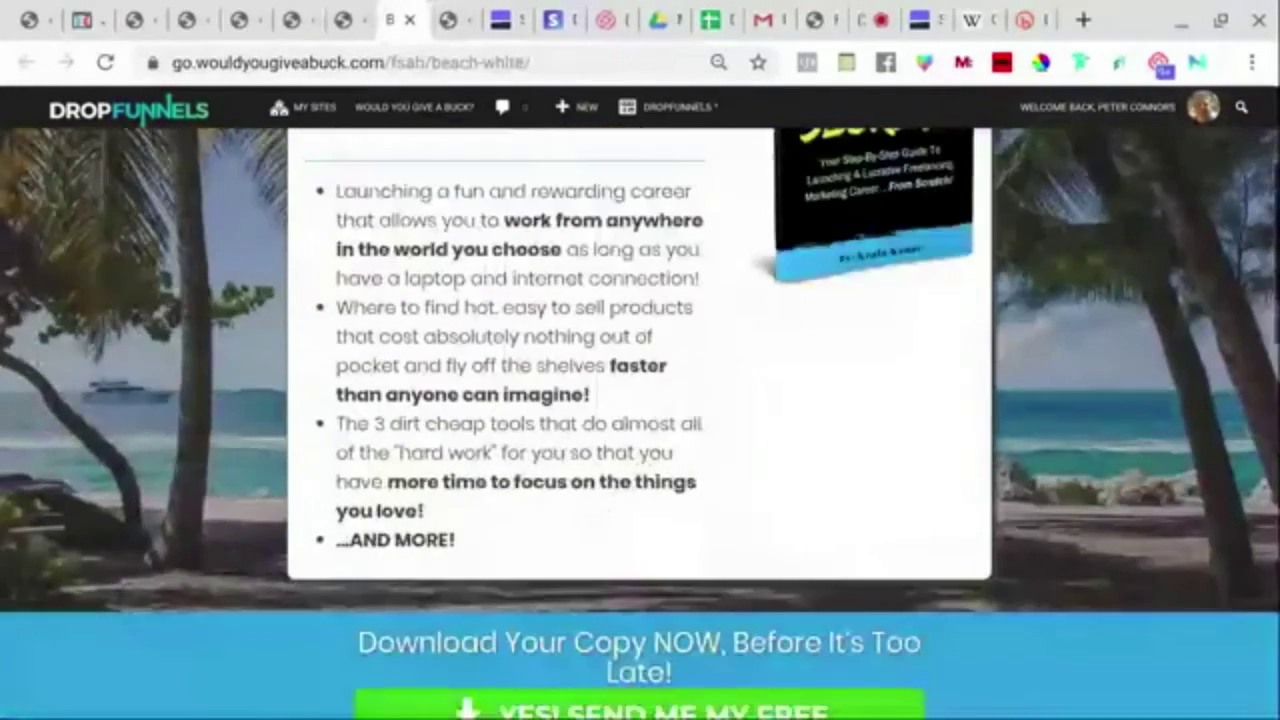
{"action": "scroll", "coordinate": [640, 423], "scroll_direction": "up", "scroll_amount": 4}
{"action": "scroll", "coordinate": [640, 423], "scroll_direction": "down", "scroll_amount": 5}
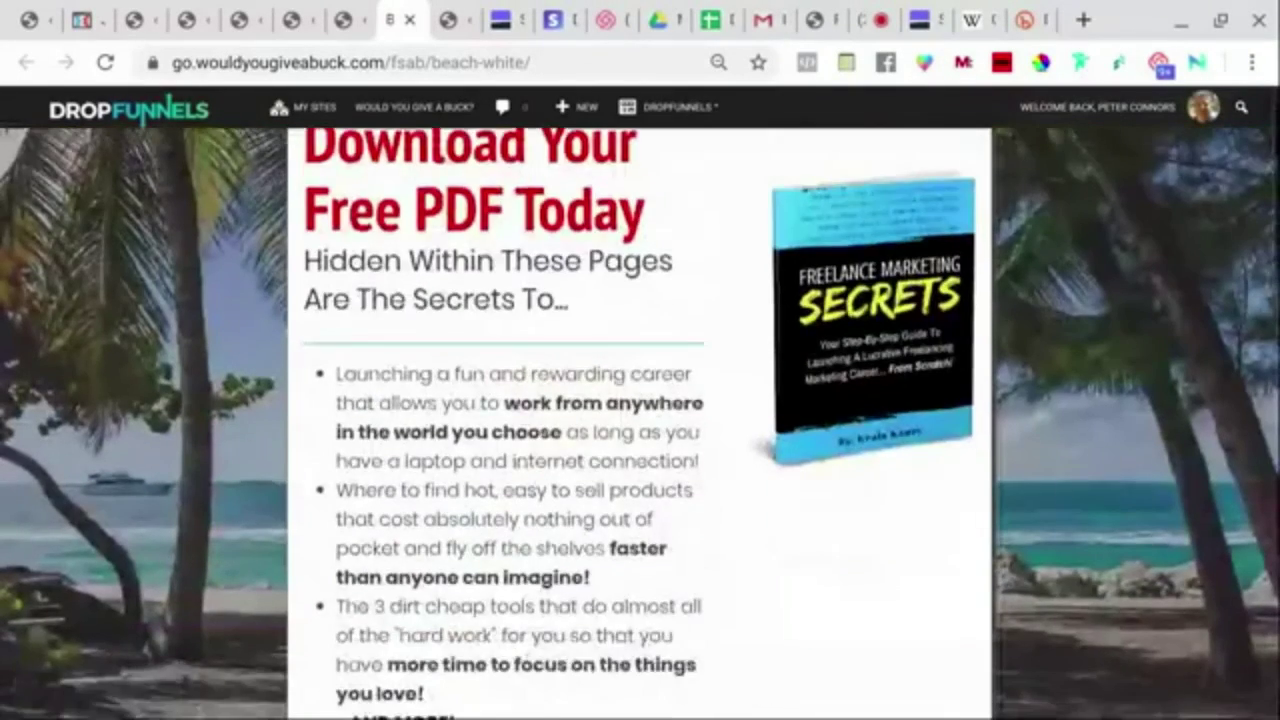
{"action": "scroll", "coordinate": [640, 423], "scroll_direction": "up", "scroll_amount": 5}
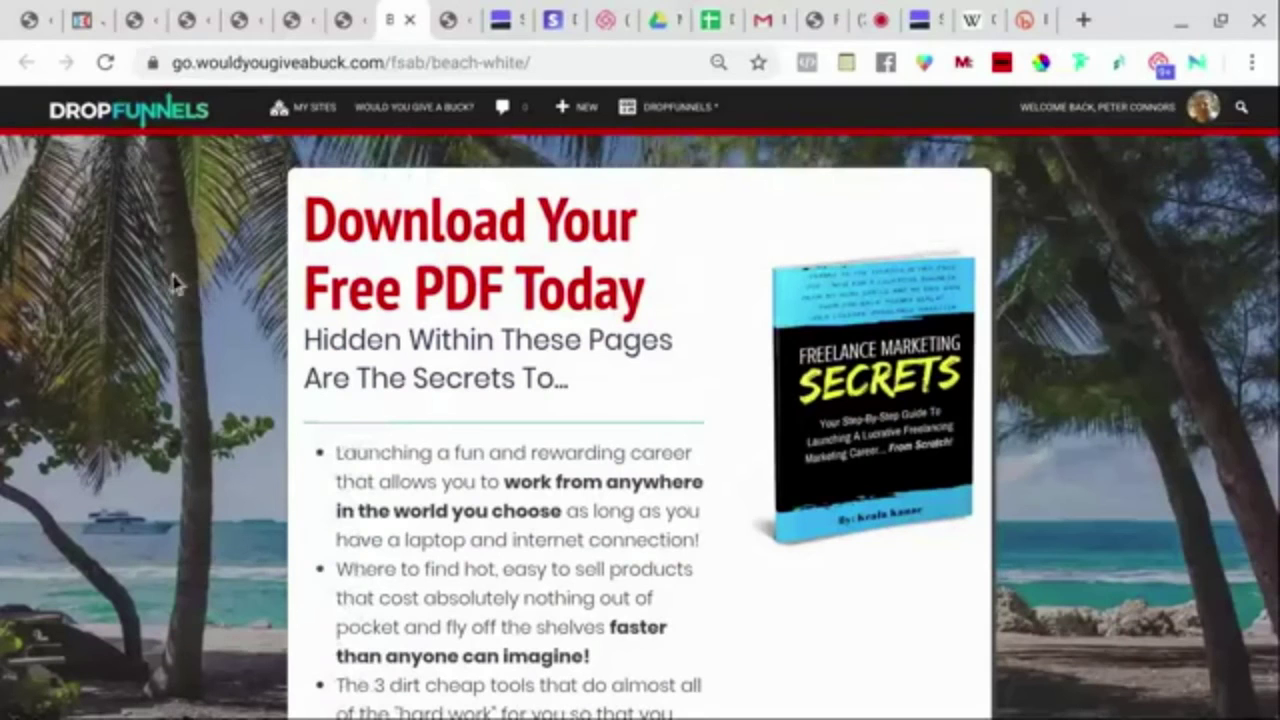
Scroll over the page once more, then return to the DropFunnels dashboard.
{"action": "scroll", "coordinate": [190, 247], "scroll_direction": "down", "scroll_amount": 8}
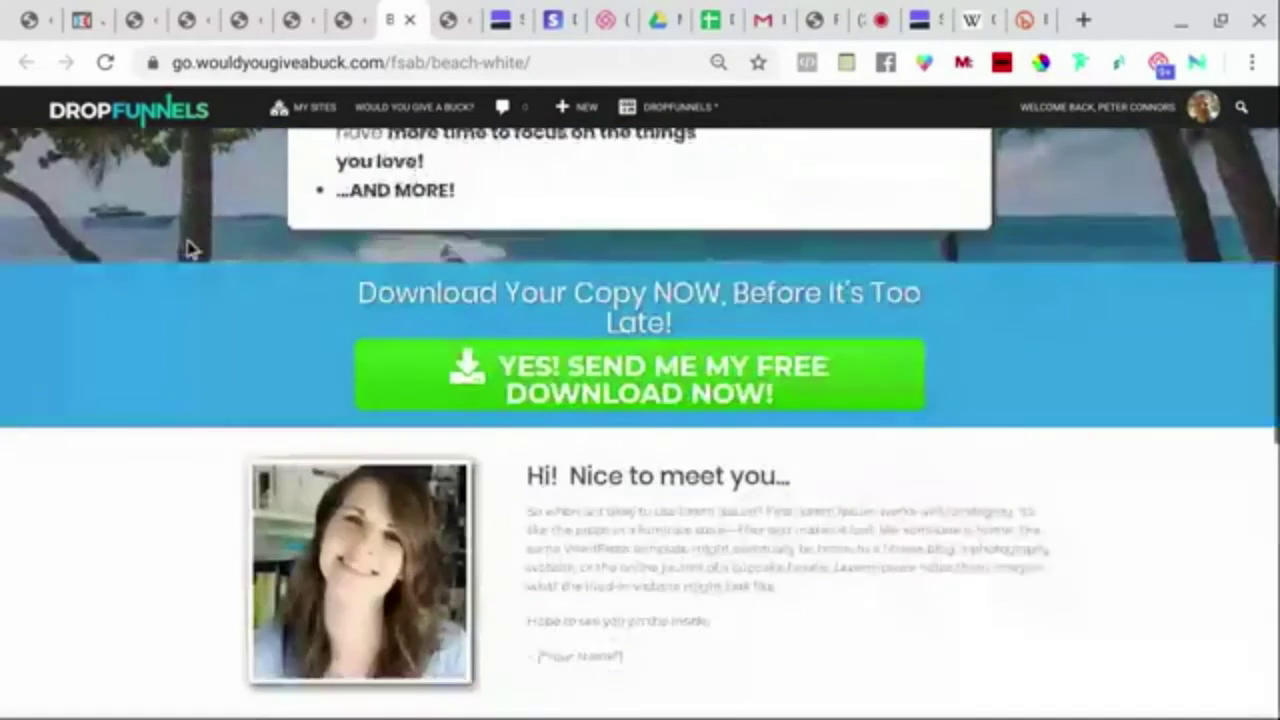
{"action": "scroll", "coordinate": [190, 247], "scroll_direction": "down", "scroll_amount": 8}
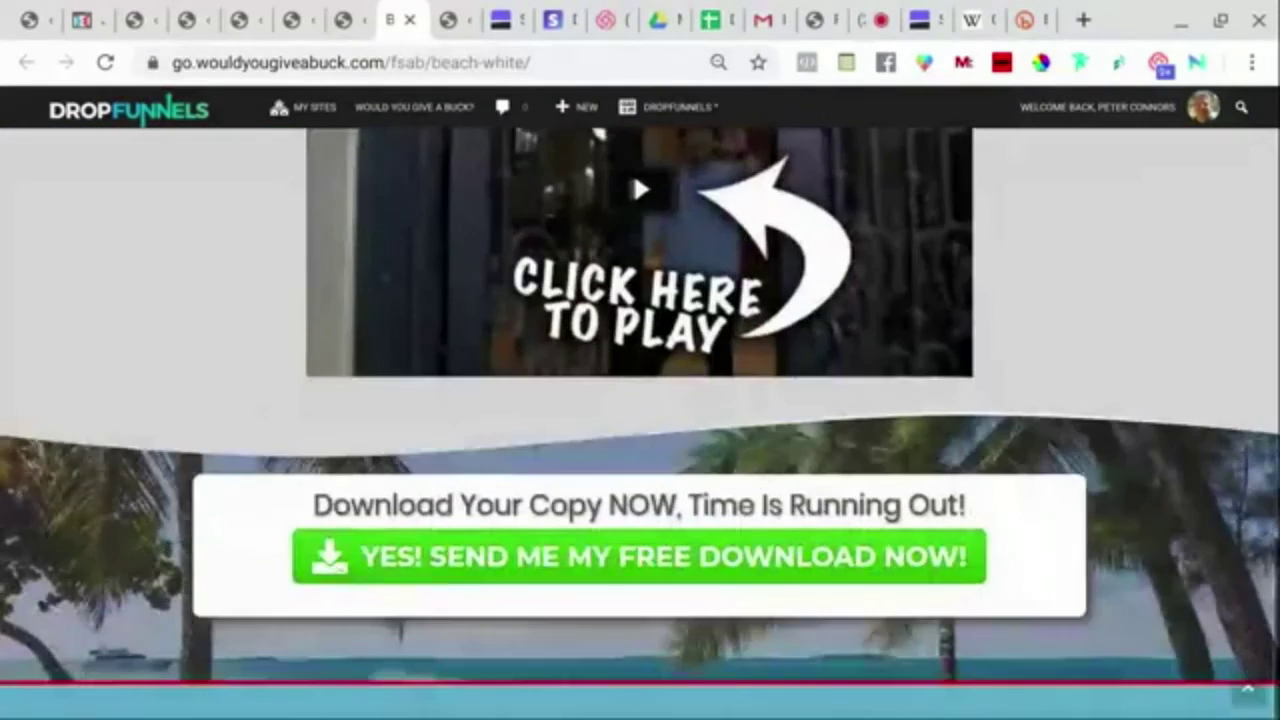
{"action": "scroll", "coordinate": [190, 247], "scroll_direction": "up", "scroll_amount": 10}
{"action": "scroll", "coordinate": [640, 403], "scroll_direction": "up", "scroll_amount": 5}
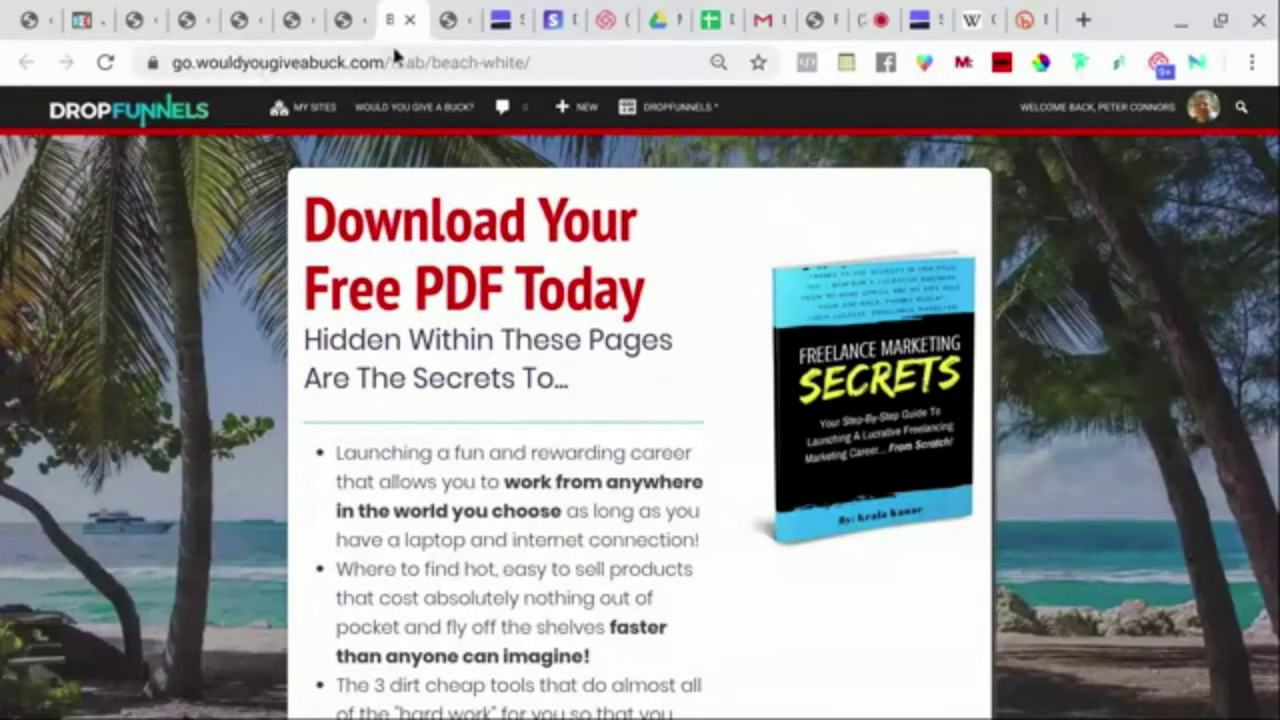
{"action": "mouse_move", "coordinate": [372, 110]}
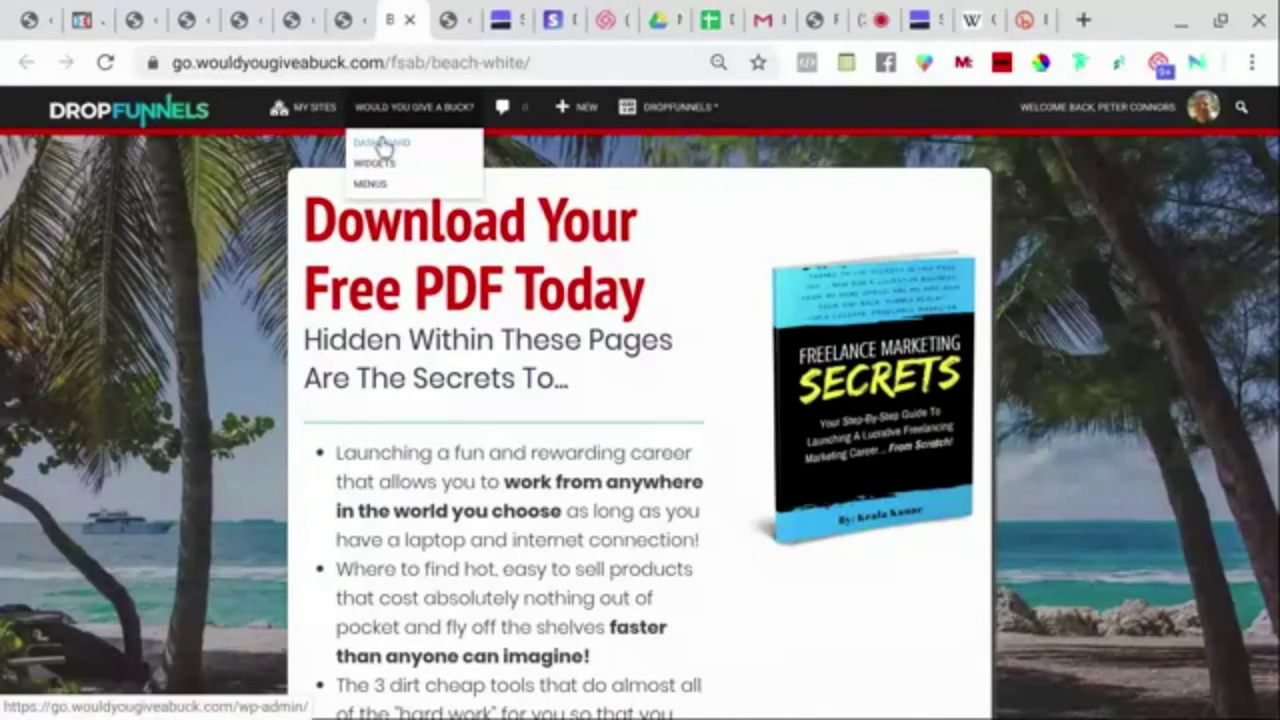
{"action": "left_click", "coordinate": [383, 145]}
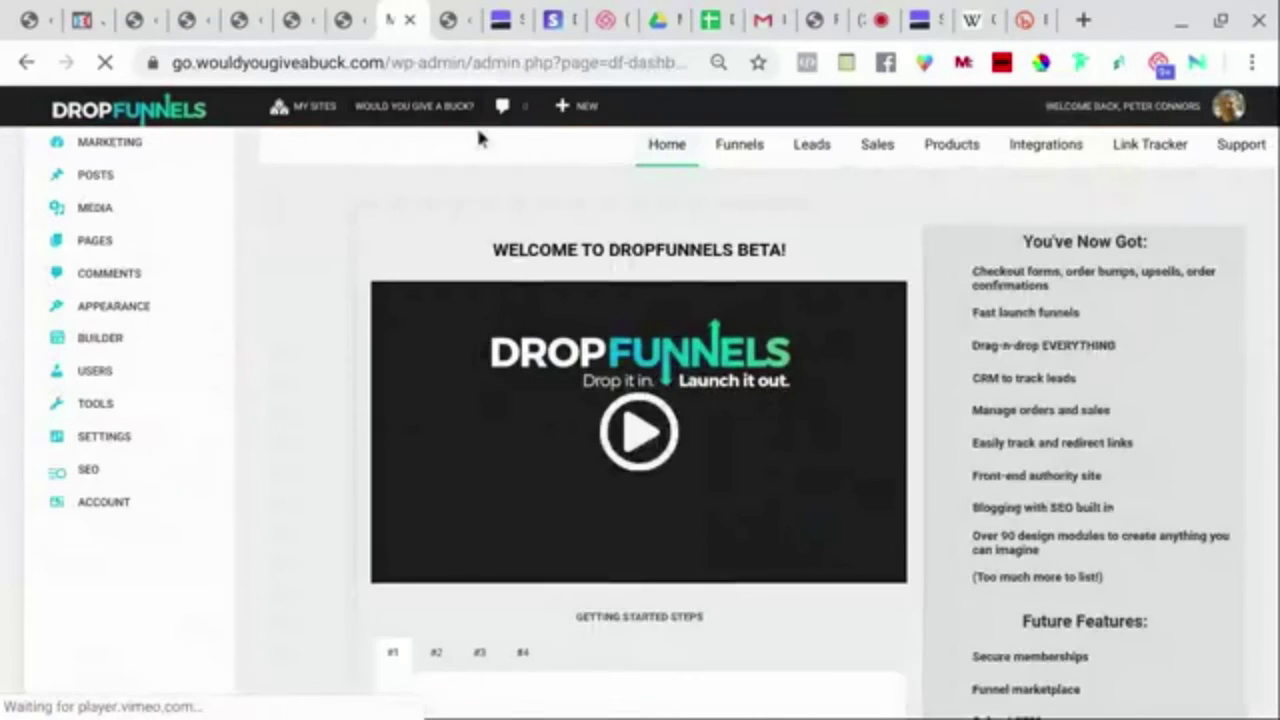
Open the Sales transactions list and expand the $57 test order's details.
{"action": "left_click", "coordinate": [877, 148]}
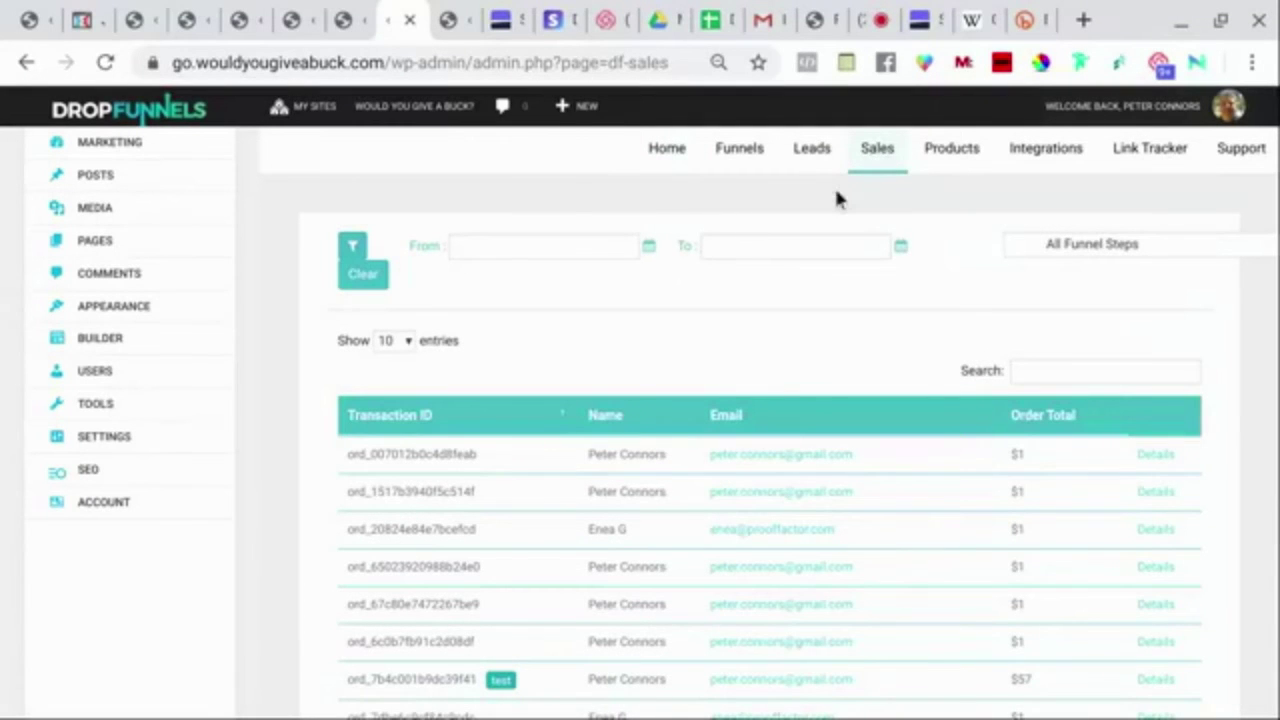
{"action": "scroll", "coordinate": [695, 265], "scroll_direction": "down", "scroll_amount": 3}
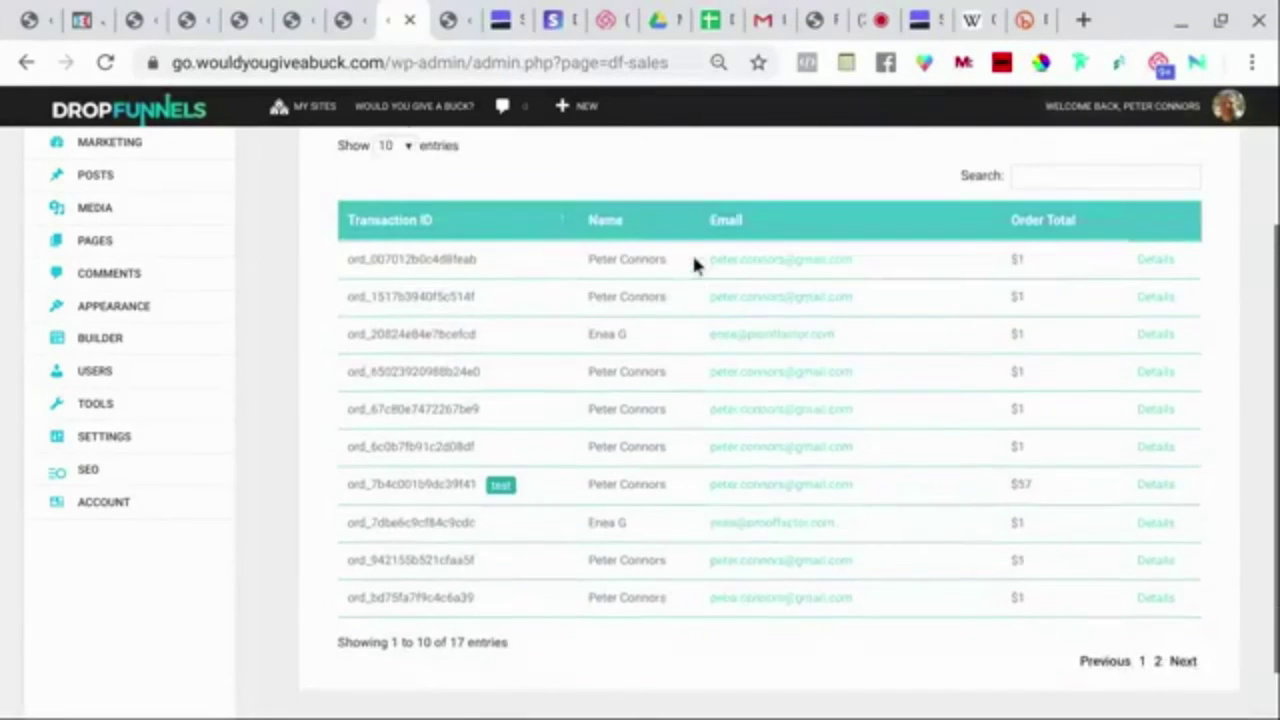
{"action": "scroll", "coordinate": [694, 259], "scroll_direction": "down", "scroll_amount": 1}
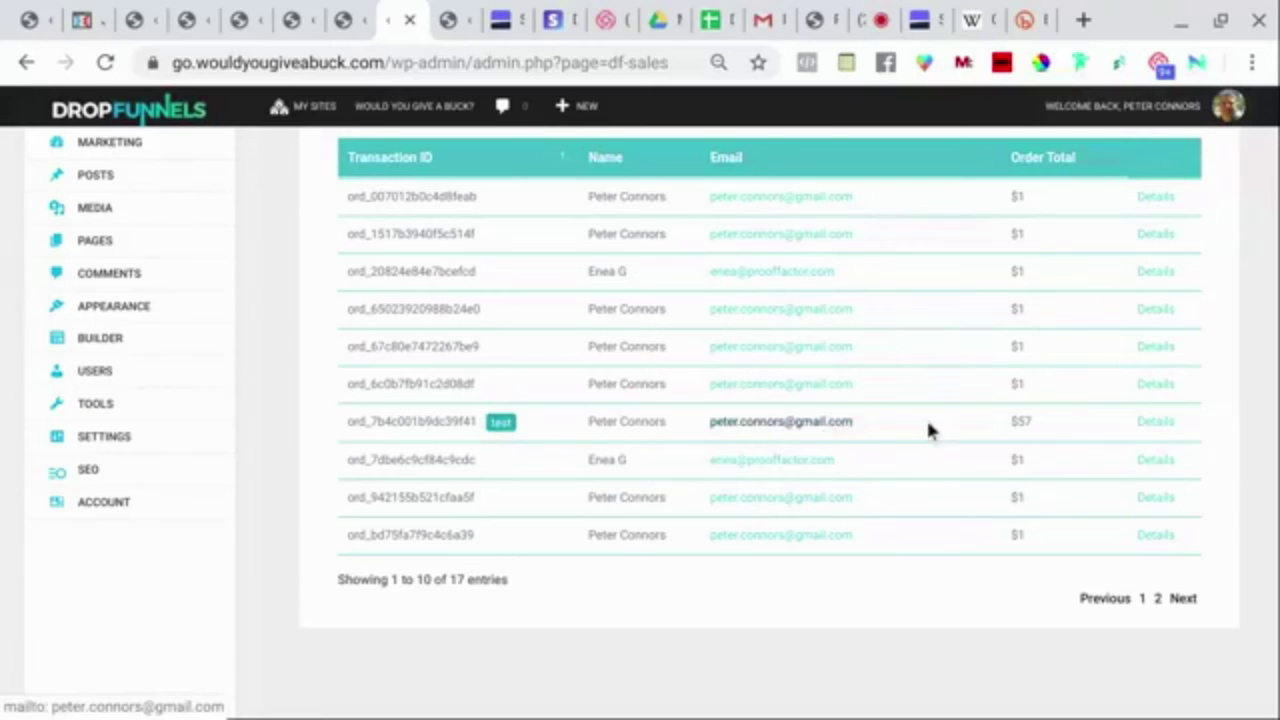
{"action": "left_click", "coordinate": [1155, 422]}
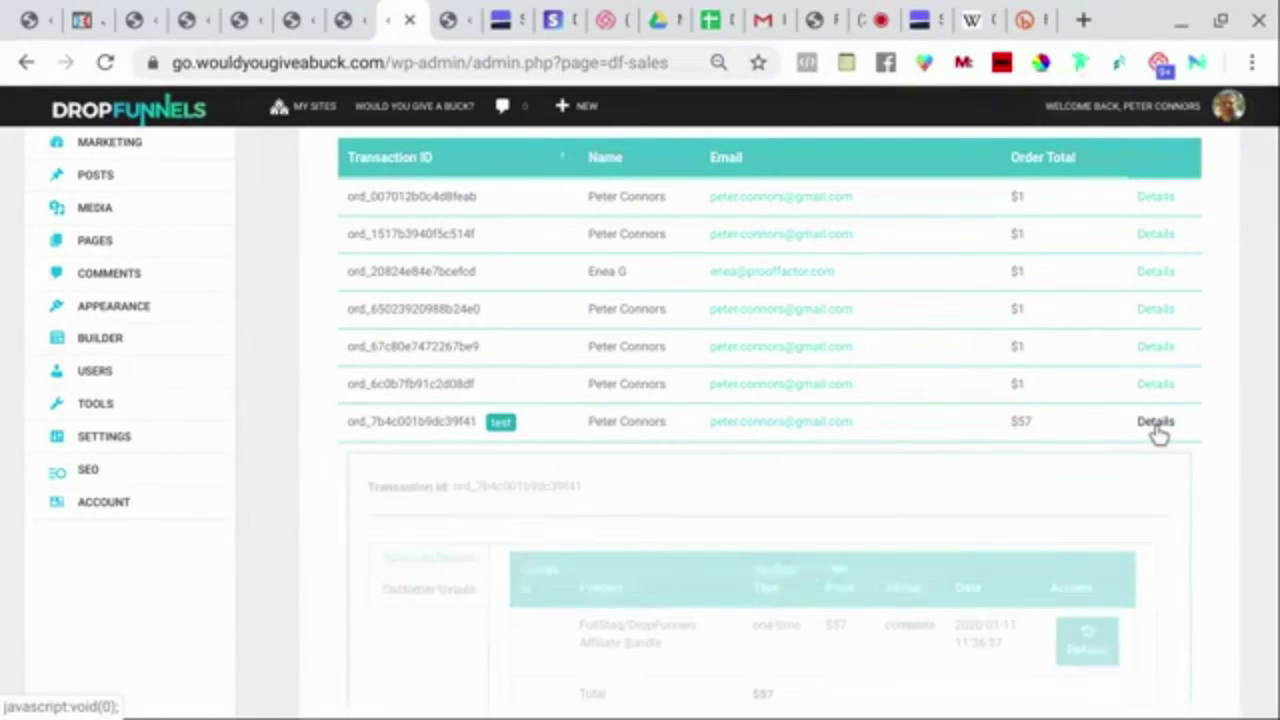
{"action": "scroll", "coordinate": [906, 360], "scroll_direction": "down", "scroll_amount": 3}
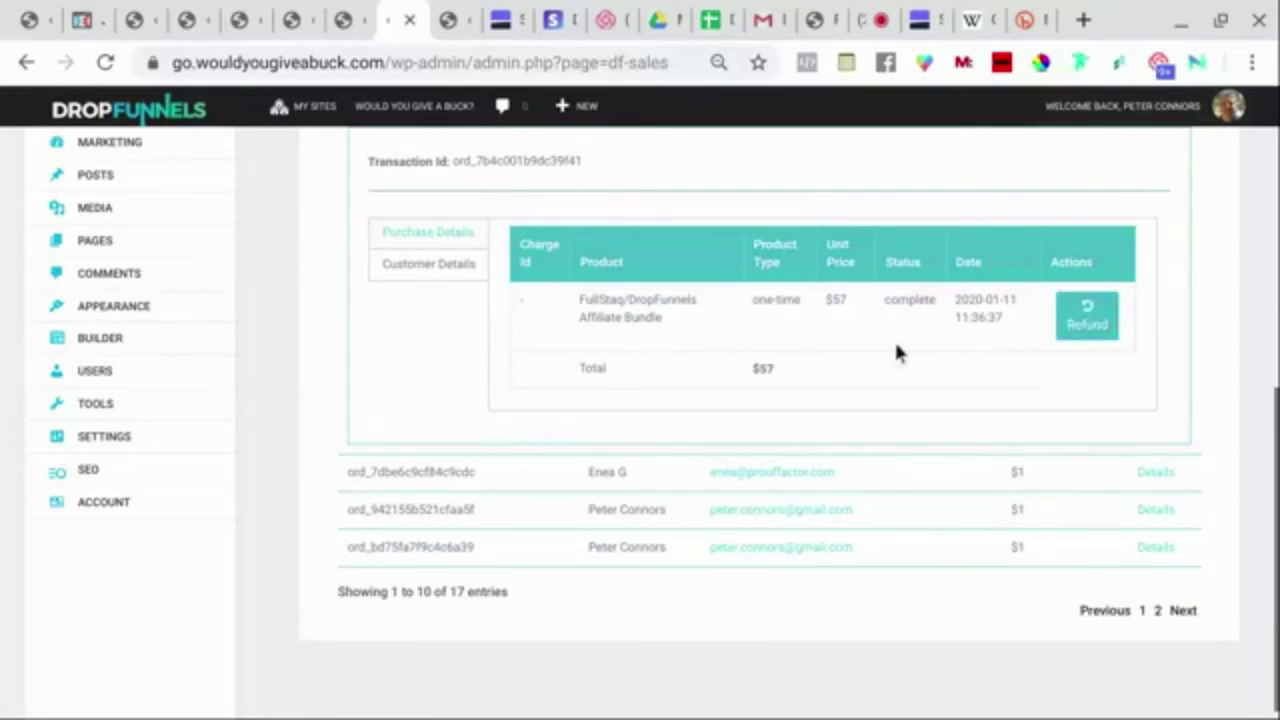
Show the $57 order's customer details, then go to the Link Tracker page.
{"action": "left_click", "coordinate": [428, 266]}
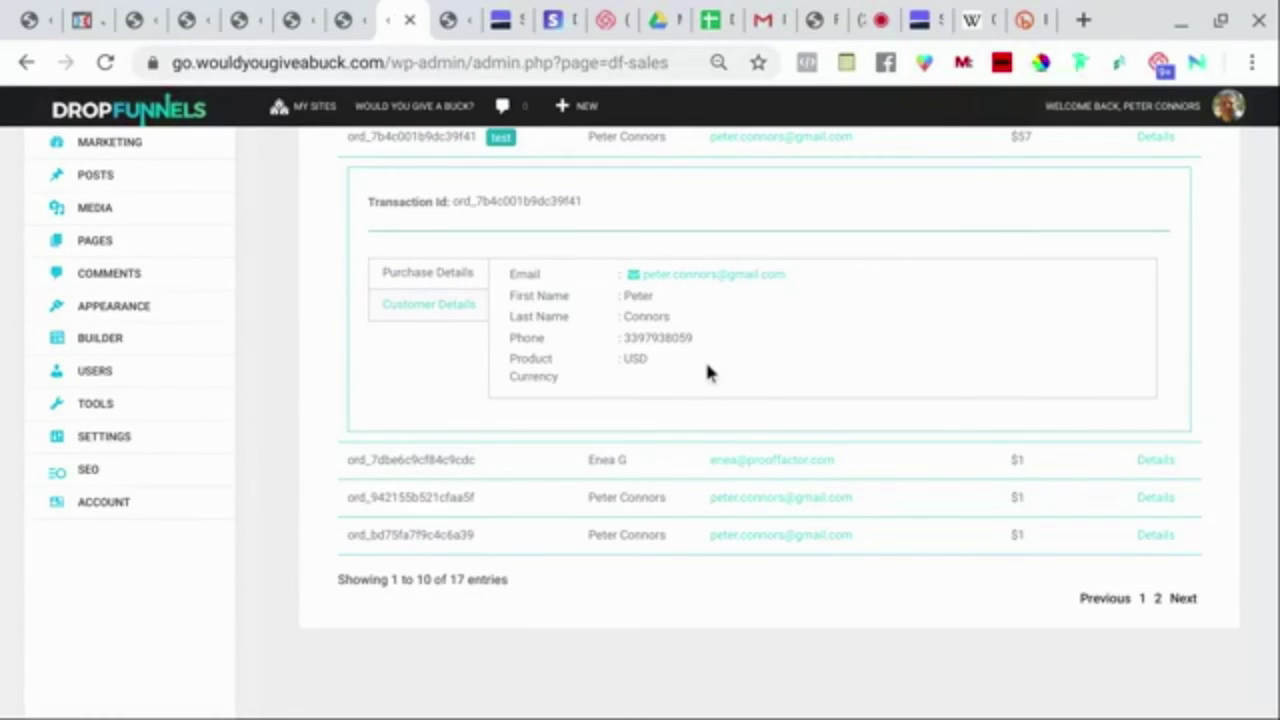
{"action": "scroll", "coordinate": [706, 366], "scroll_direction": "up", "scroll_amount": 5}
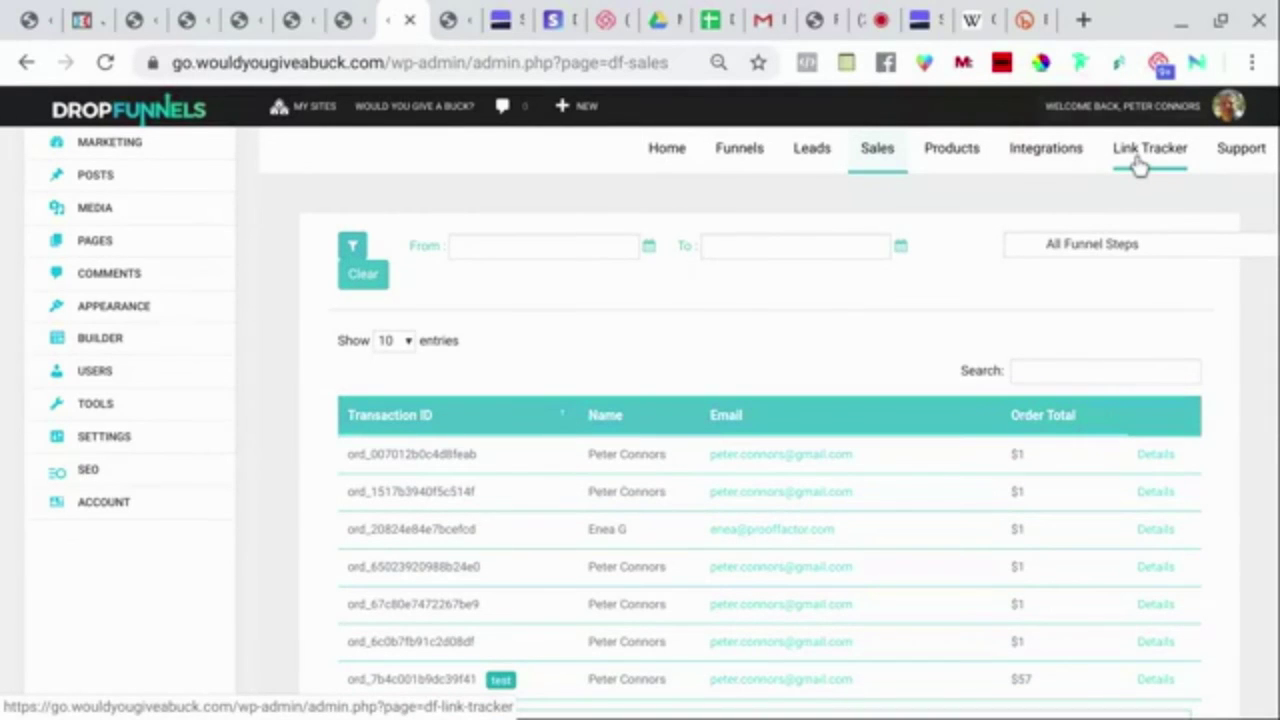
{"action": "left_click", "coordinate": [1140, 167]}
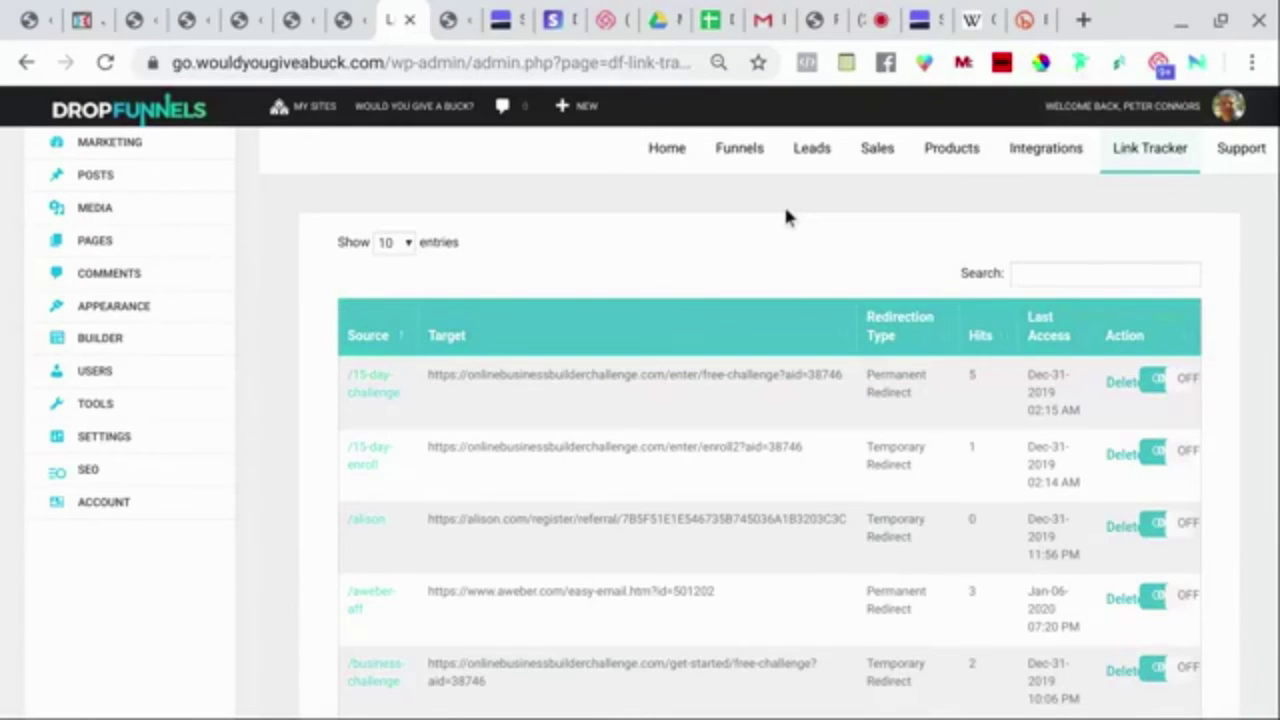
Scroll through the eight Link Tracker redirects, such as /15-day-challenge, /aweber-aff and /insiders-guide.
{"action": "scroll", "coordinate": [785, 216], "scroll_direction": "down", "scroll_amount": 1}
{"action": "scroll", "coordinate": [785, 216], "scroll_direction": "up", "scroll_amount": 1}
{"action": "scroll", "coordinate": [785, 400], "scroll_direction": "down", "scroll_amount": 2}
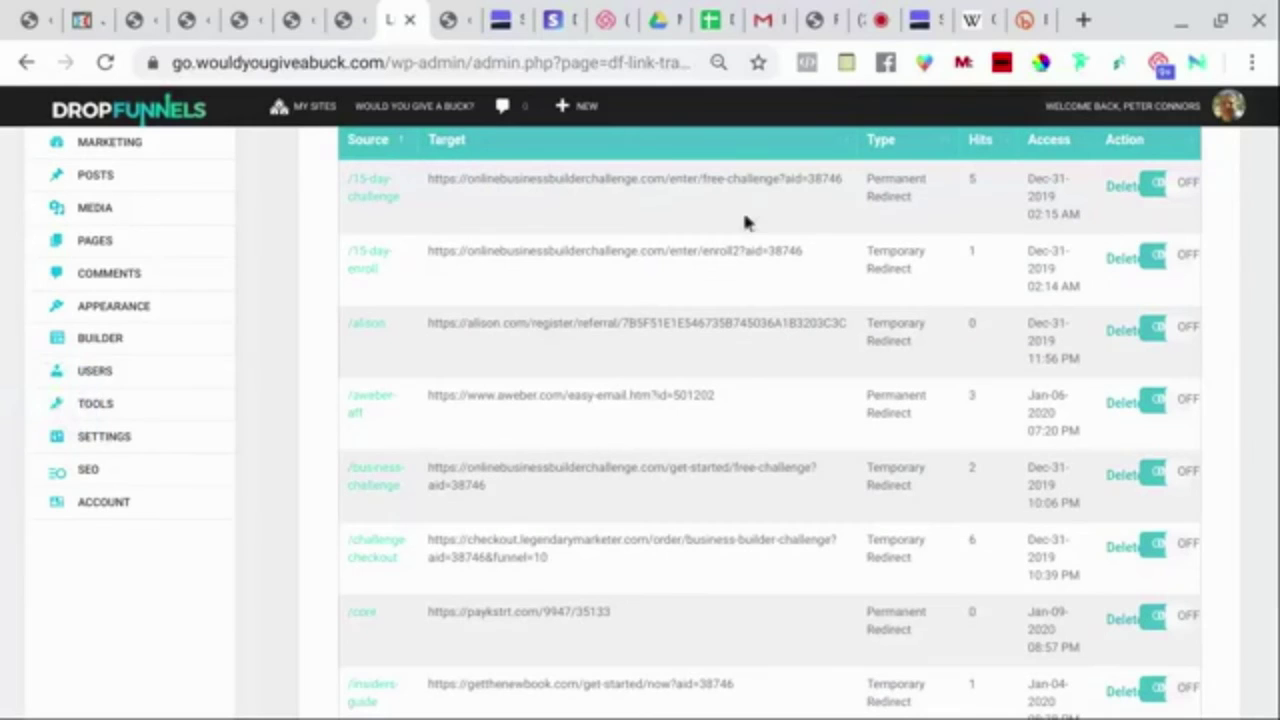
{"action": "scroll", "coordinate": [645, 215], "scroll_direction": "down", "scroll_amount": 3}
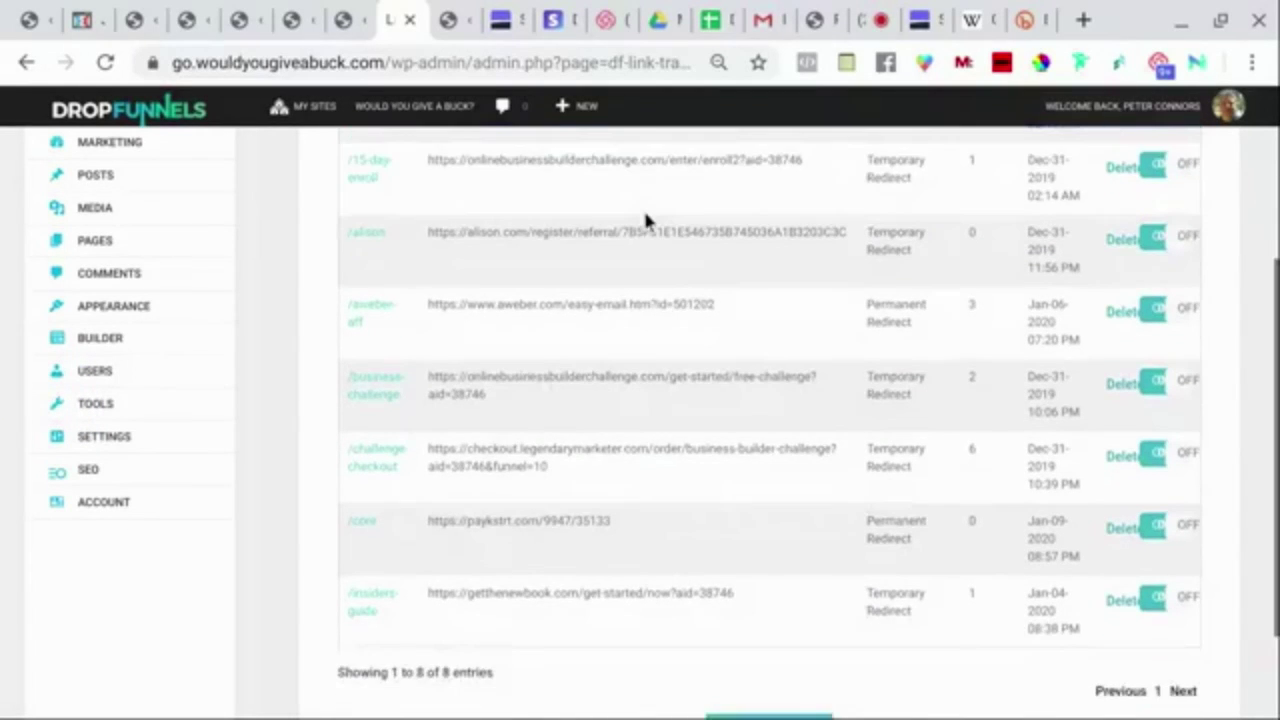
{"action": "scroll", "coordinate": [770, 420], "scroll_direction": "up", "scroll_amount": 3}
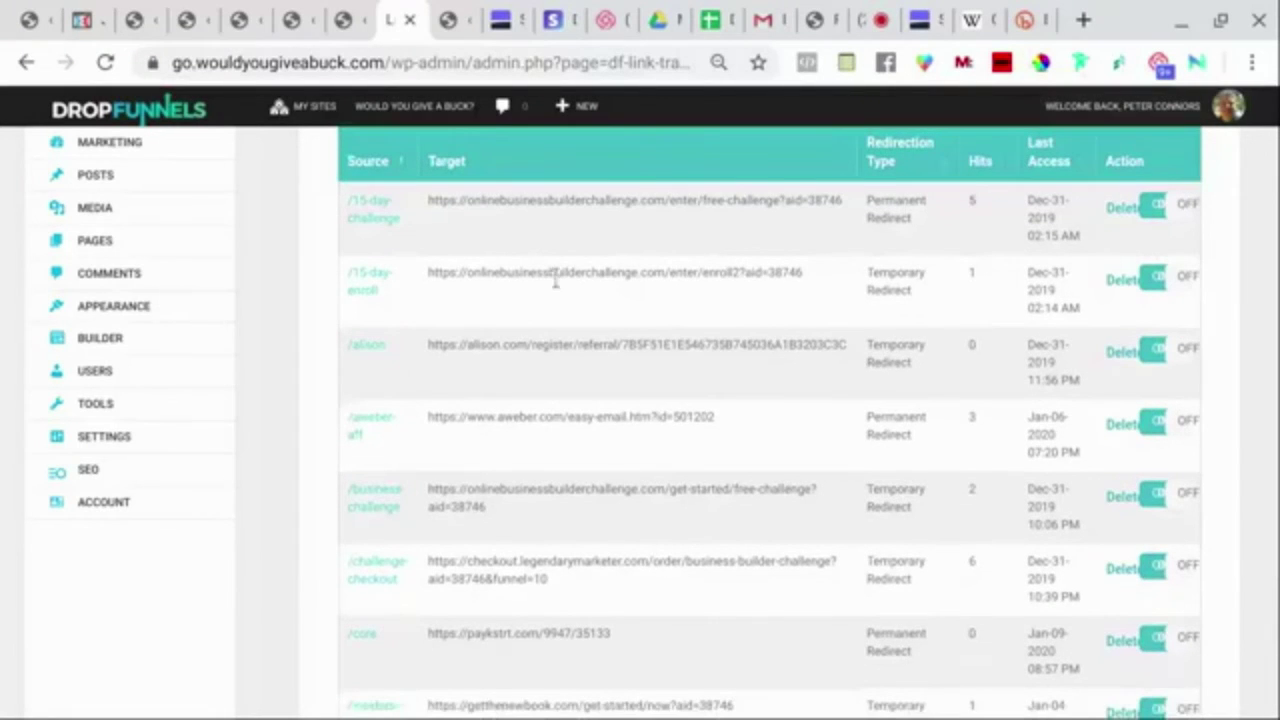
{"action": "scroll", "coordinate": [598, 303], "scroll_direction": "down", "scroll_amount": 2}
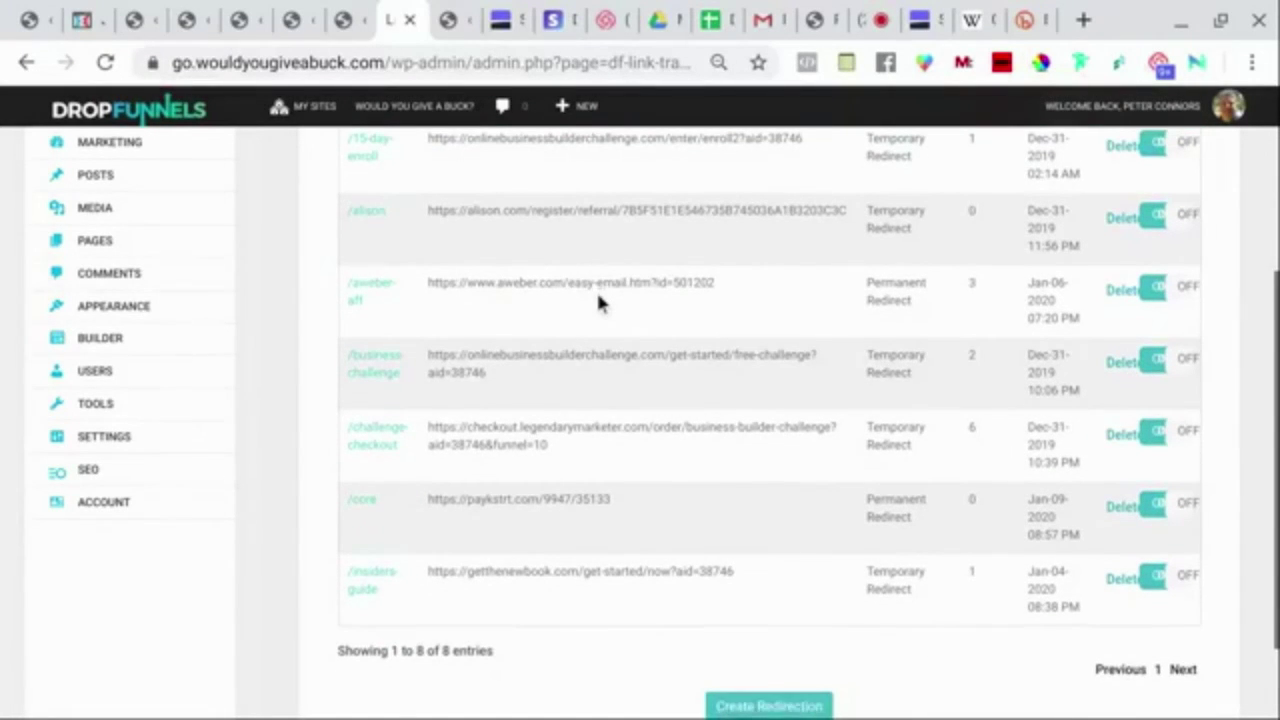
{"action": "scroll", "coordinate": [598, 303], "scroll_direction": "up", "scroll_amount": 2}
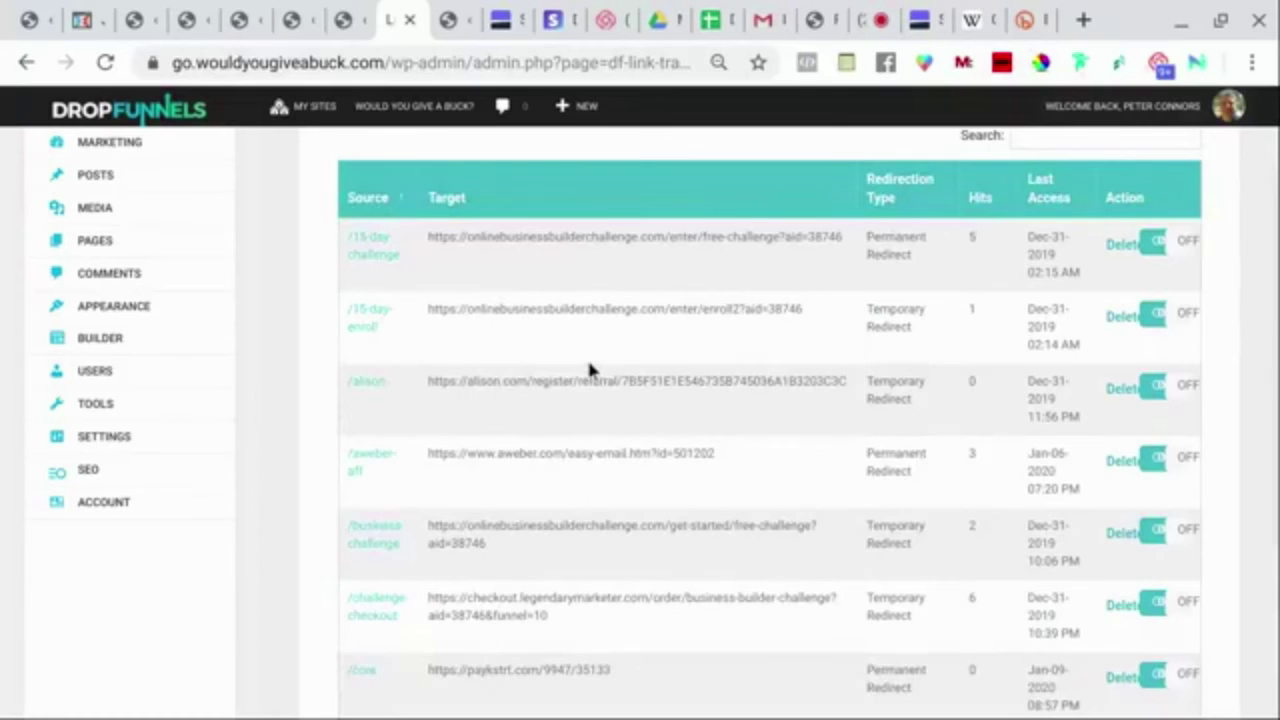
{"action": "scroll", "coordinate": [588, 370], "scroll_direction": "up", "scroll_amount": 1}
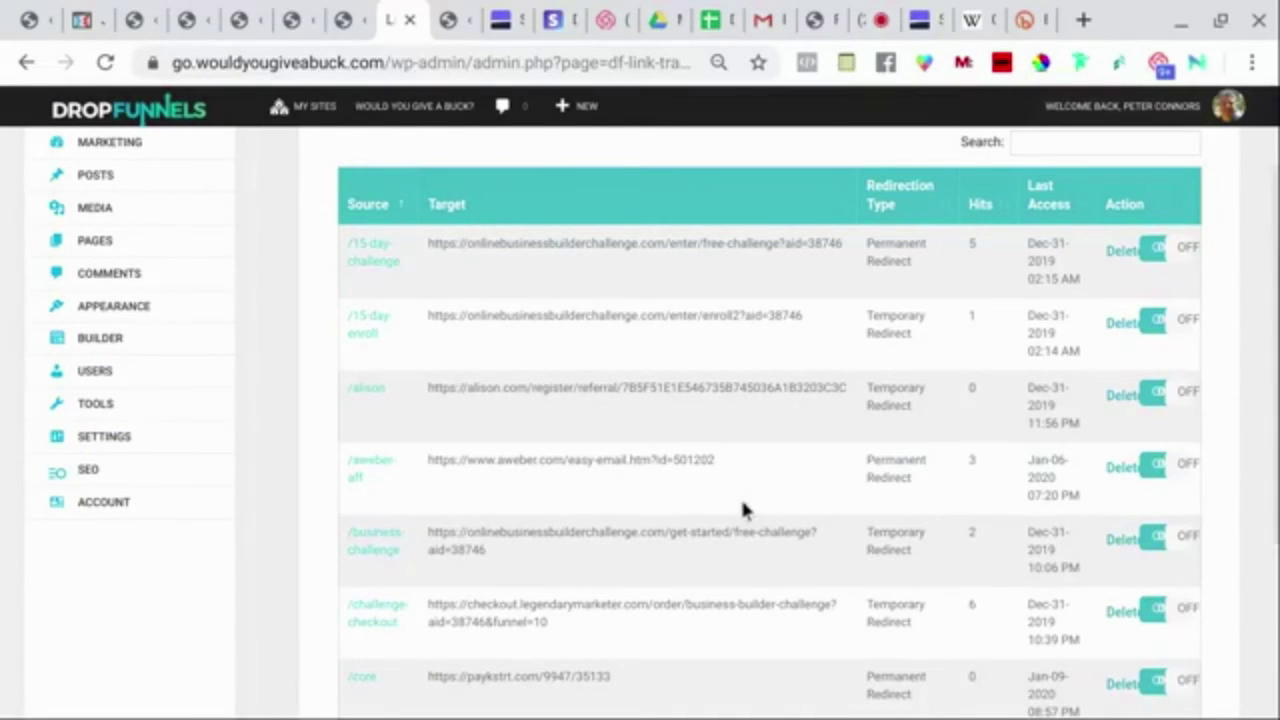
{"action": "scroll", "coordinate": [576, 460], "scroll_direction": "down", "scroll_amount": 1}
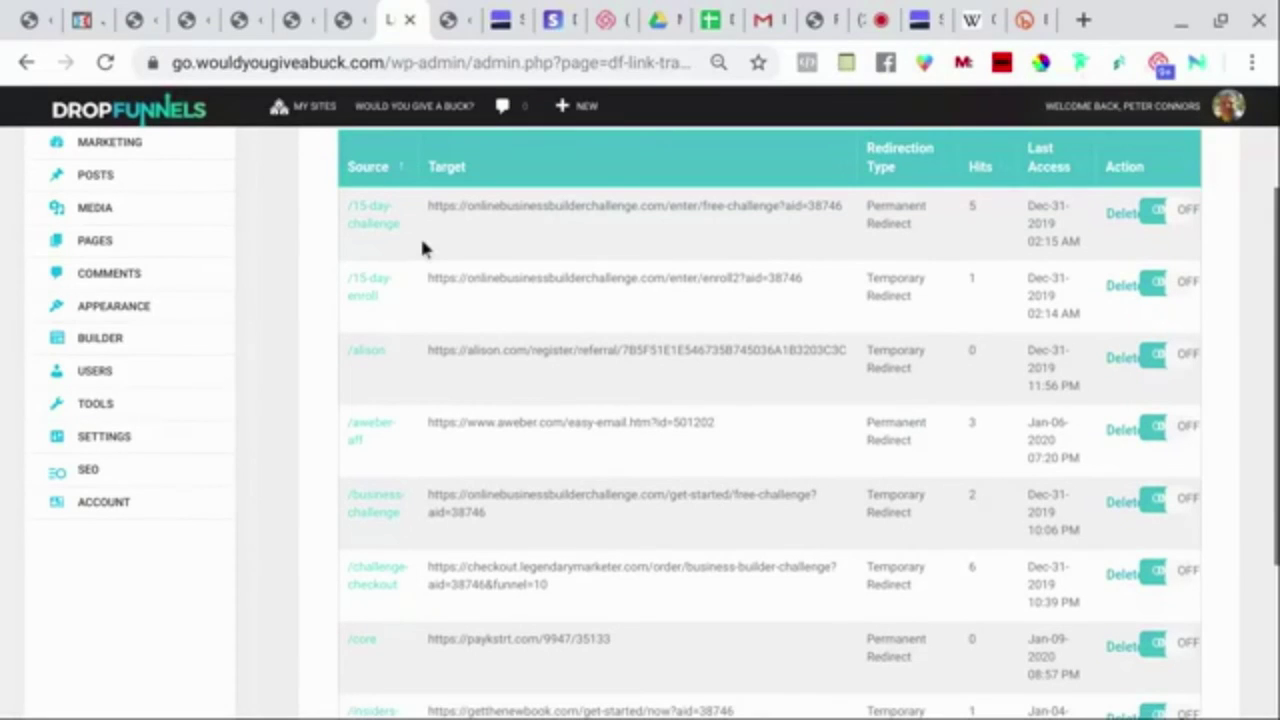
{"action": "scroll", "coordinate": [414, 283], "scroll_direction": "down", "scroll_amount": 3}
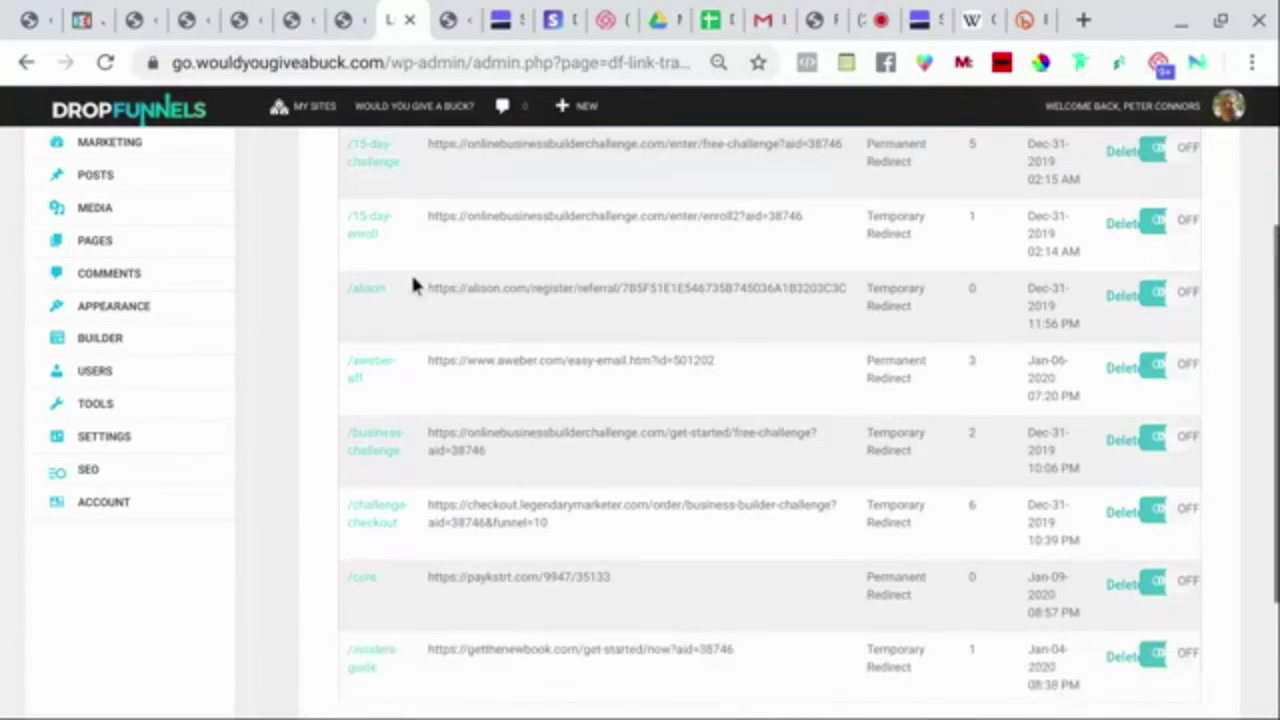
{"action": "scroll", "coordinate": [414, 283], "scroll_direction": "down", "scroll_amount": 1}
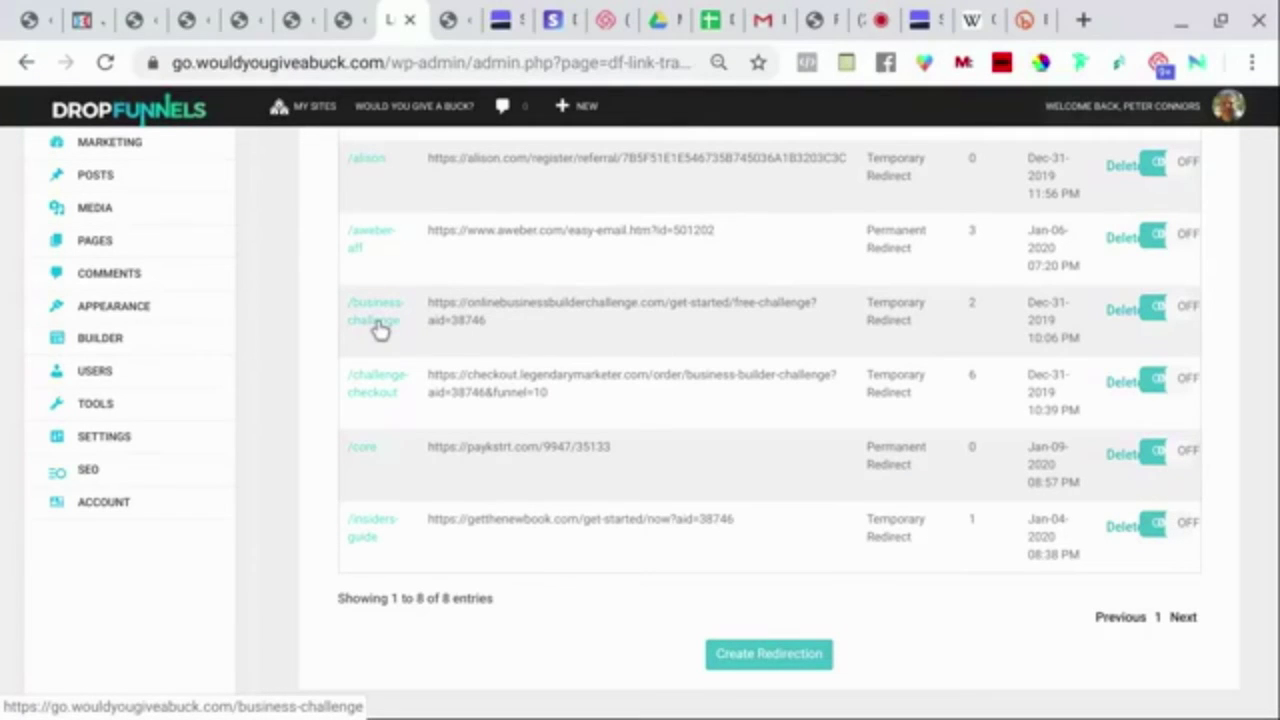
{"action": "left_click", "coordinate": [380, 330]}
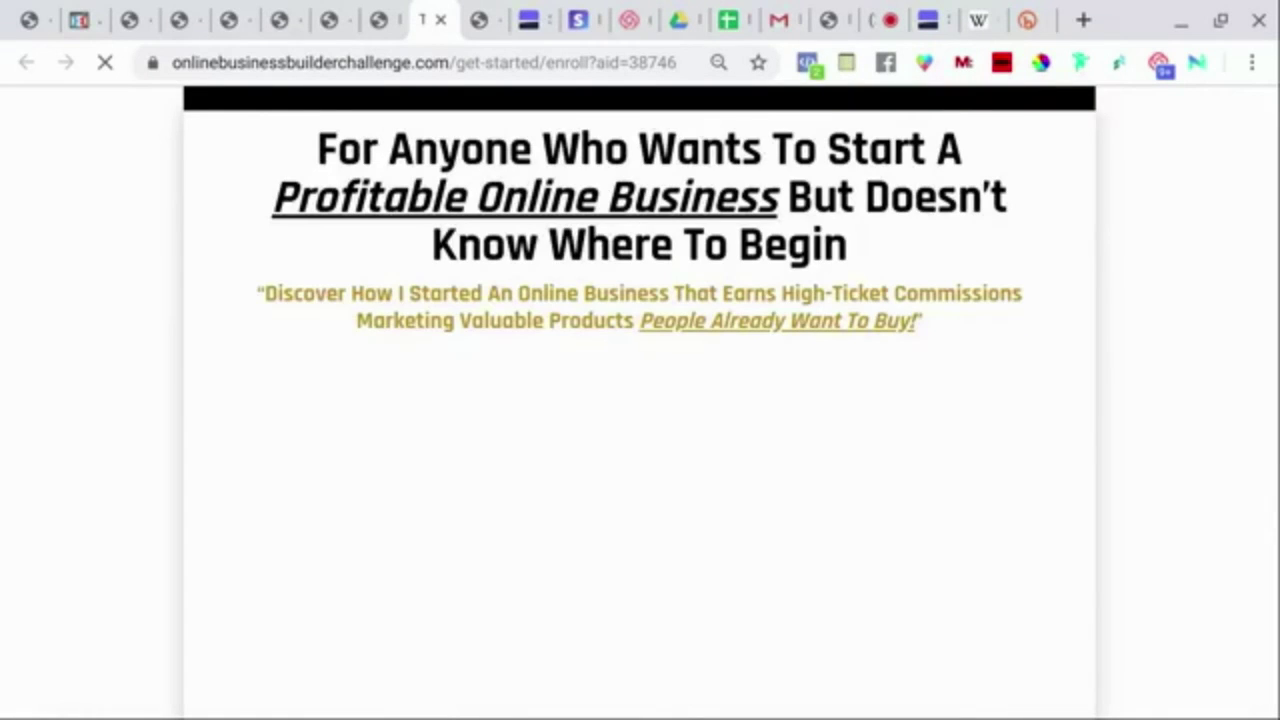
{"action": "left_click", "coordinate": [436, 20]}
{"action": "scroll", "coordinate": [455, 310], "scroll_direction": "down", "scroll_amount": 1}
{"action": "scroll", "coordinate": [455, 310], "scroll_direction": "down", "scroll_amount": 1}
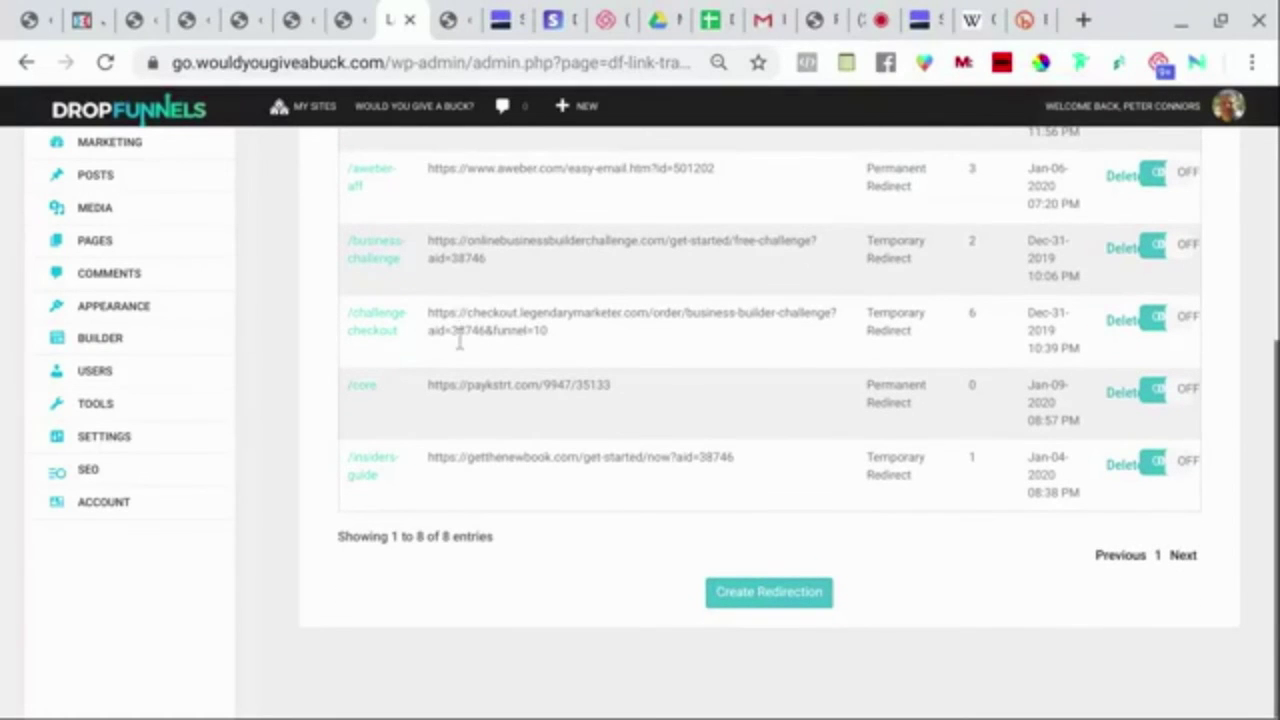
{"action": "scroll", "coordinate": [474, 377], "scroll_direction": "up", "scroll_amount": 3}
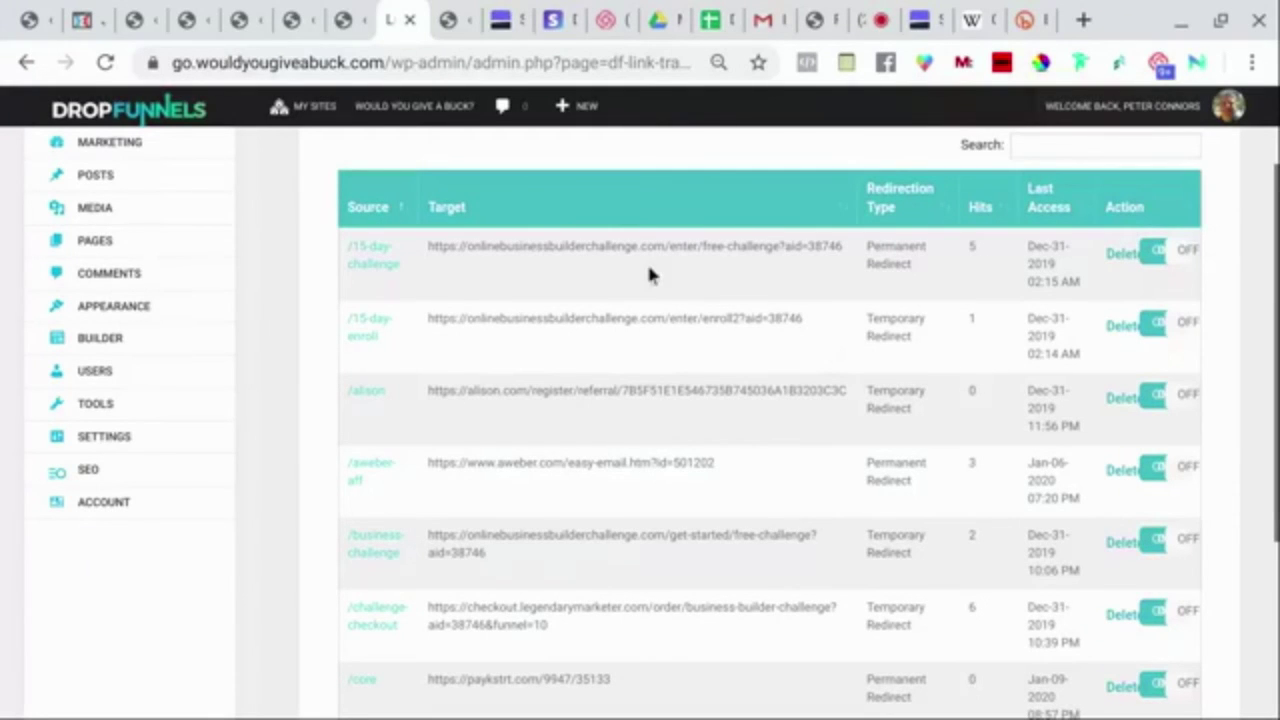
{"action": "scroll", "coordinate": [580, 341], "scroll_direction": "up", "scroll_amount": 1}
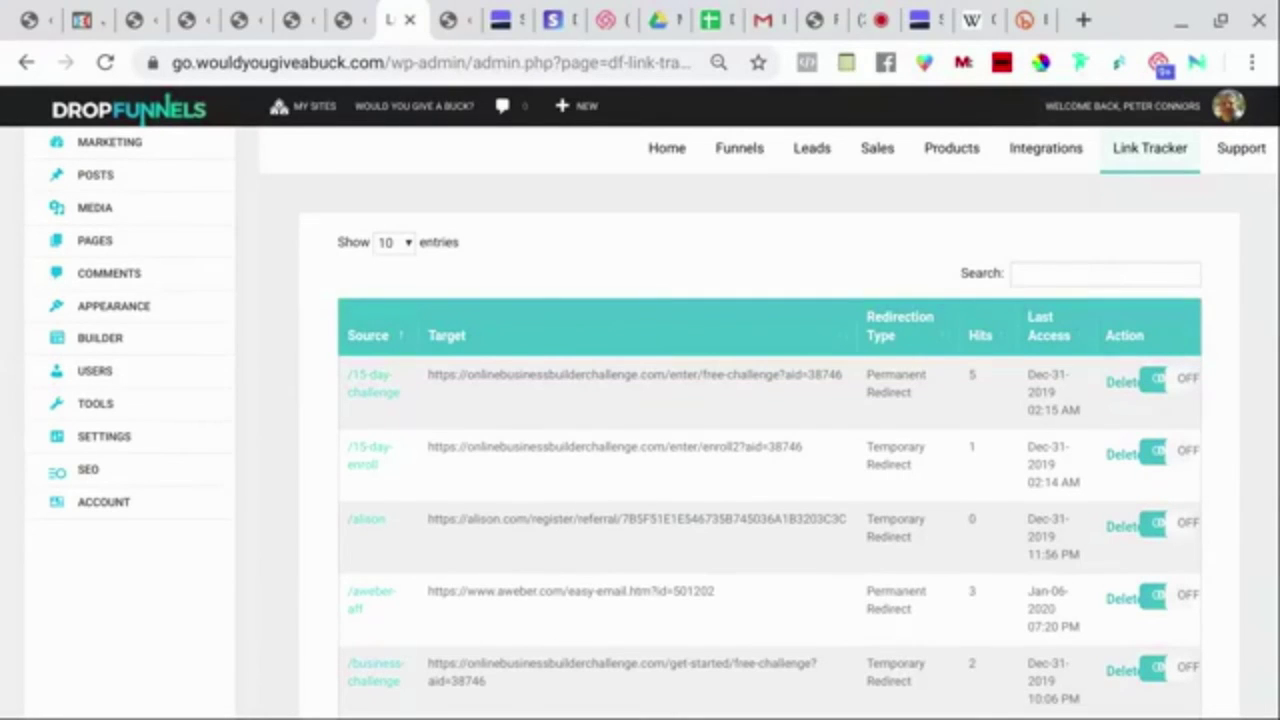
{"action": "scroll", "coordinate": [770, 420], "scroll_direction": "down", "scroll_amount": 2}
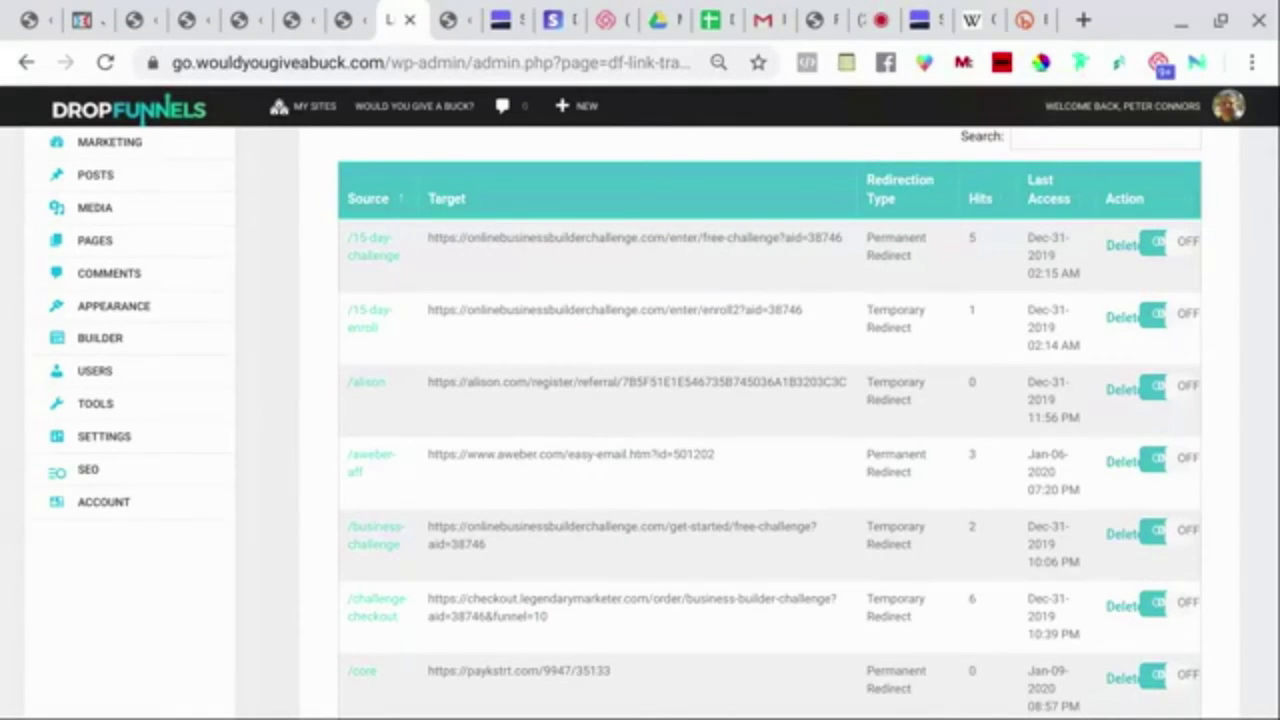
{"action": "scroll", "coordinate": [770, 420], "scroll_direction": "up", "scroll_amount": 1}
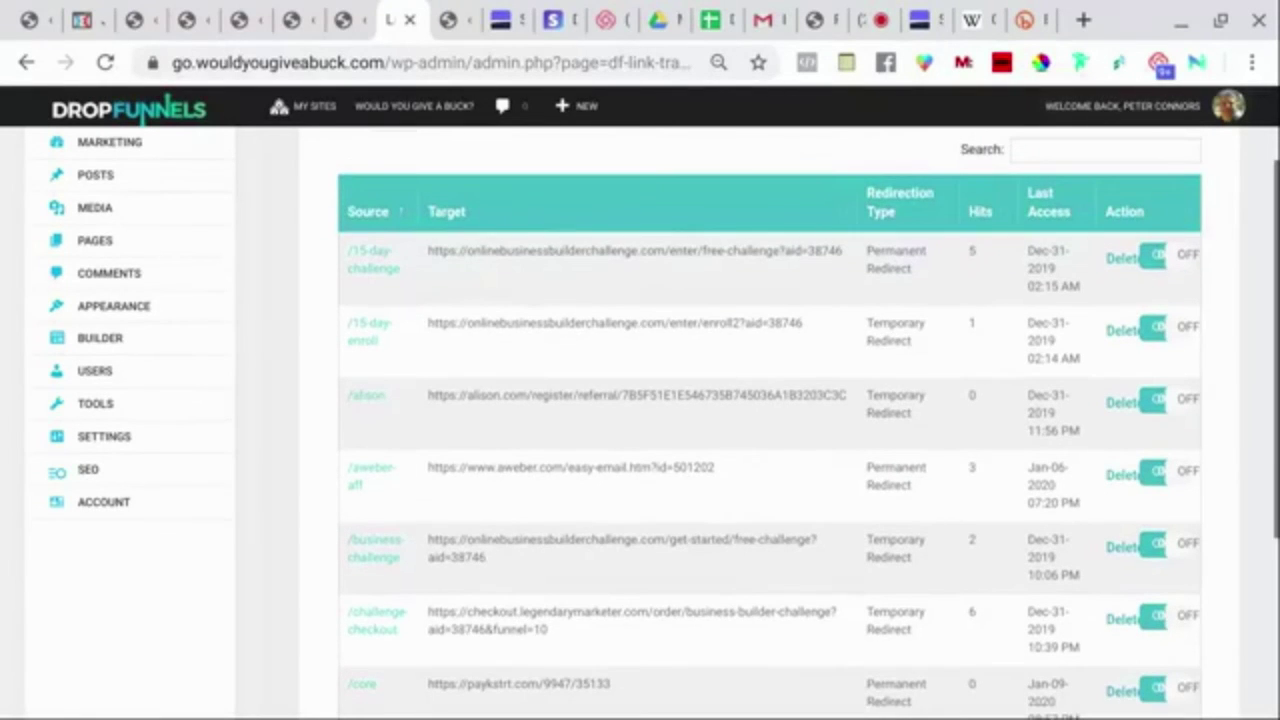
{"action": "scroll", "coordinate": [770, 420], "scroll_direction": "up", "scroll_amount": 2}
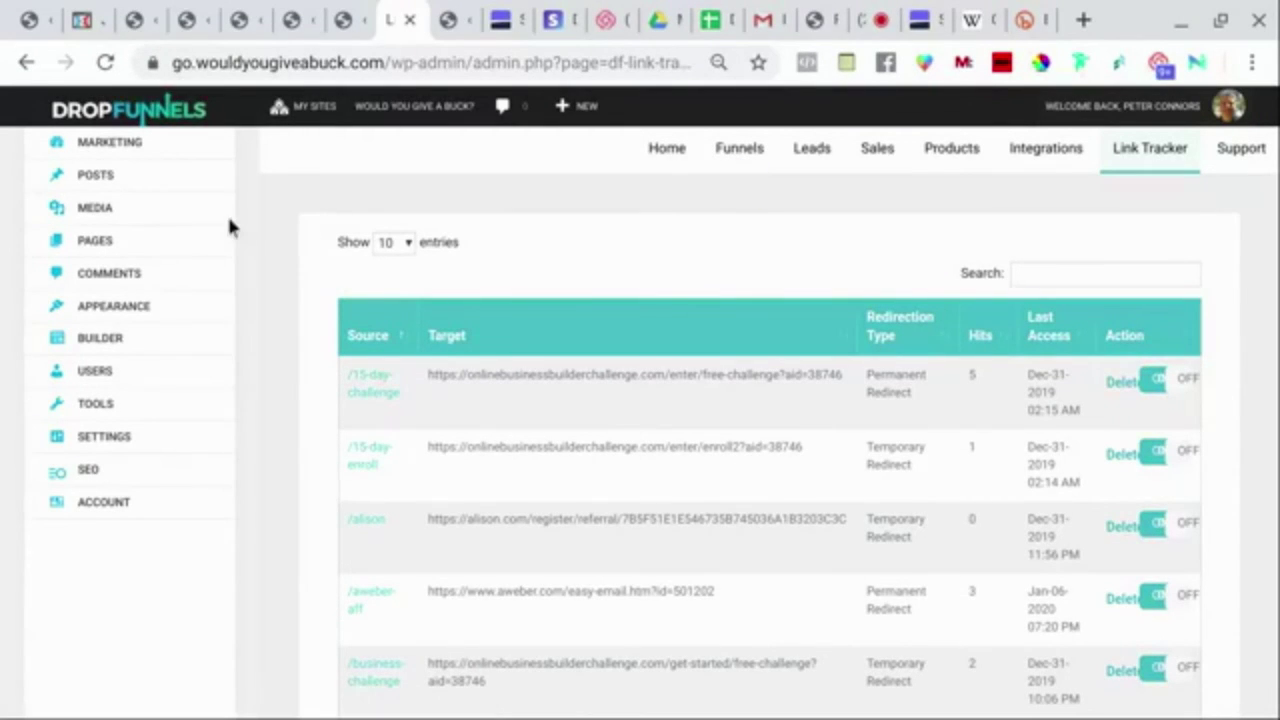
Start a new blank blog post from the Posts menu.
{"action": "left_click", "coordinate": [100, 174]}
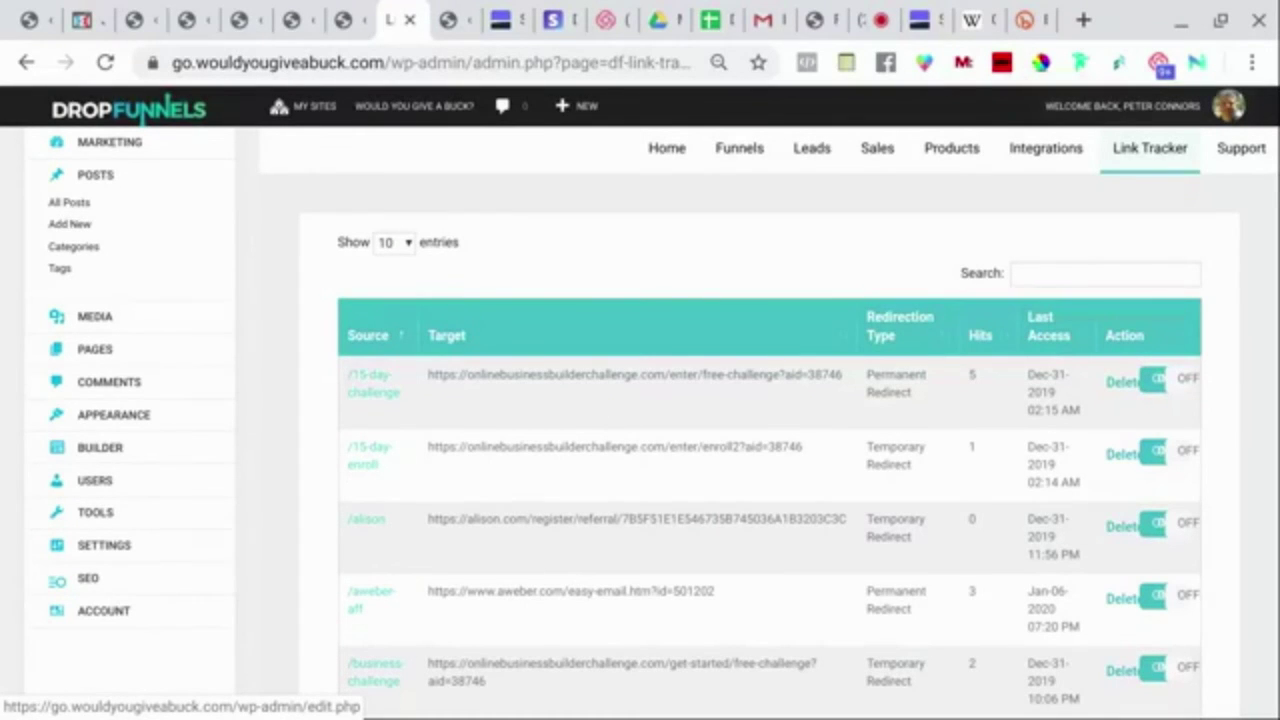
{"action": "left_click", "coordinate": [80, 230]}
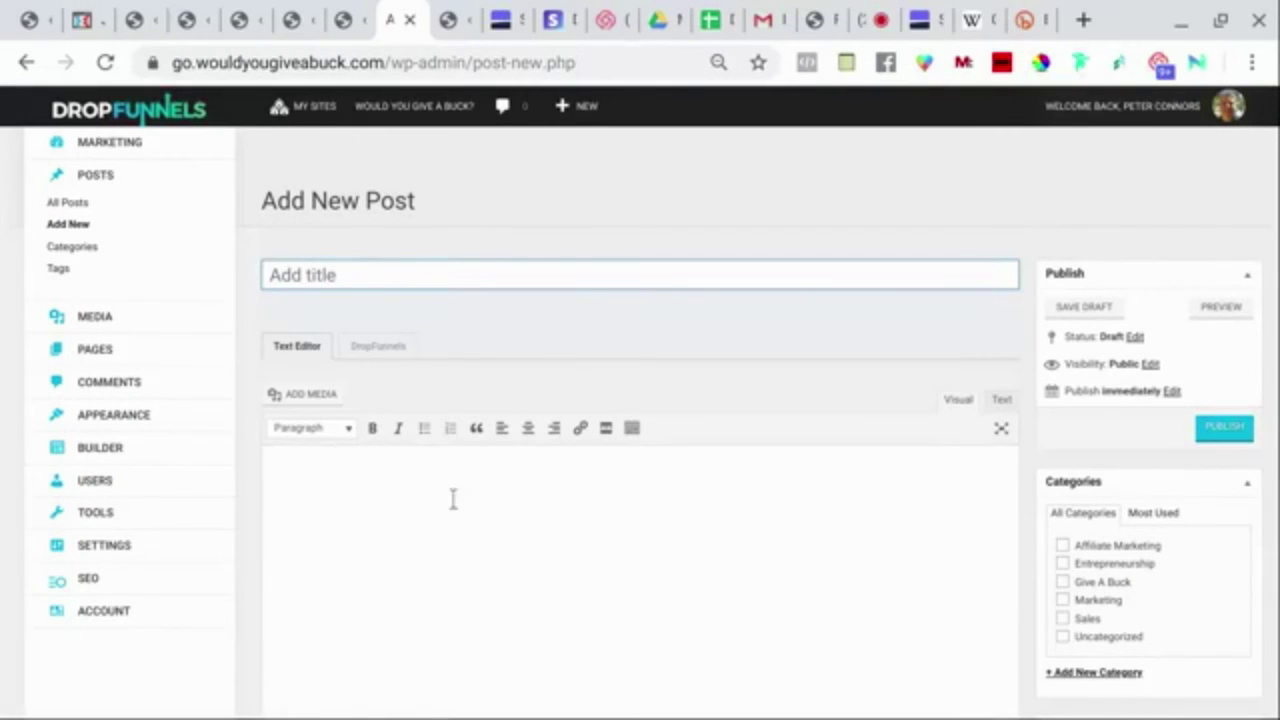
{"action": "scroll", "coordinate": [521, 568], "scroll_direction": "down", "scroll_amount": 2}
{"action": "scroll", "coordinate": [521, 568], "scroll_direction": "up", "scroll_amount": 1}
{"action": "scroll", "coordinate": [521, 568], "scroll_direction": "up", "scroll_amount": 1}
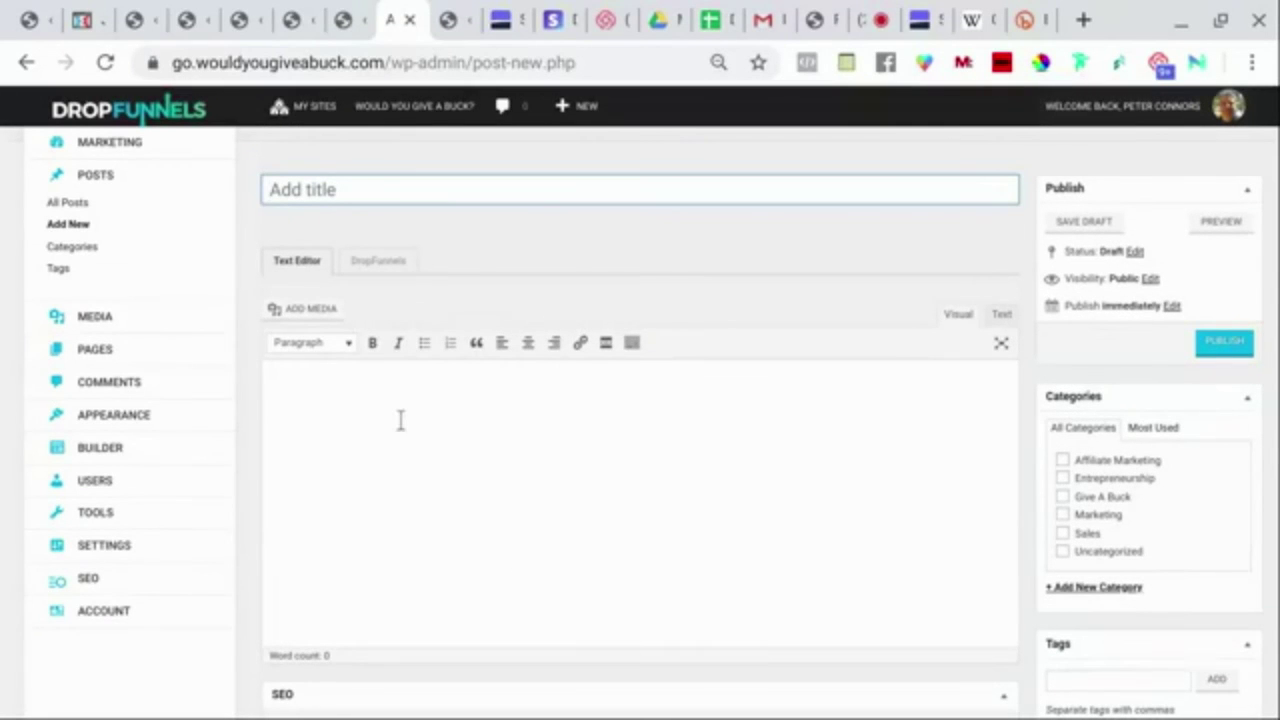
Review the SEO panel flagging missing target keywords, meta title and meta description.
{"action": "scroll", "coordinate": [400, 420], "scroll_direction": "down", "scroll_amount": 2}
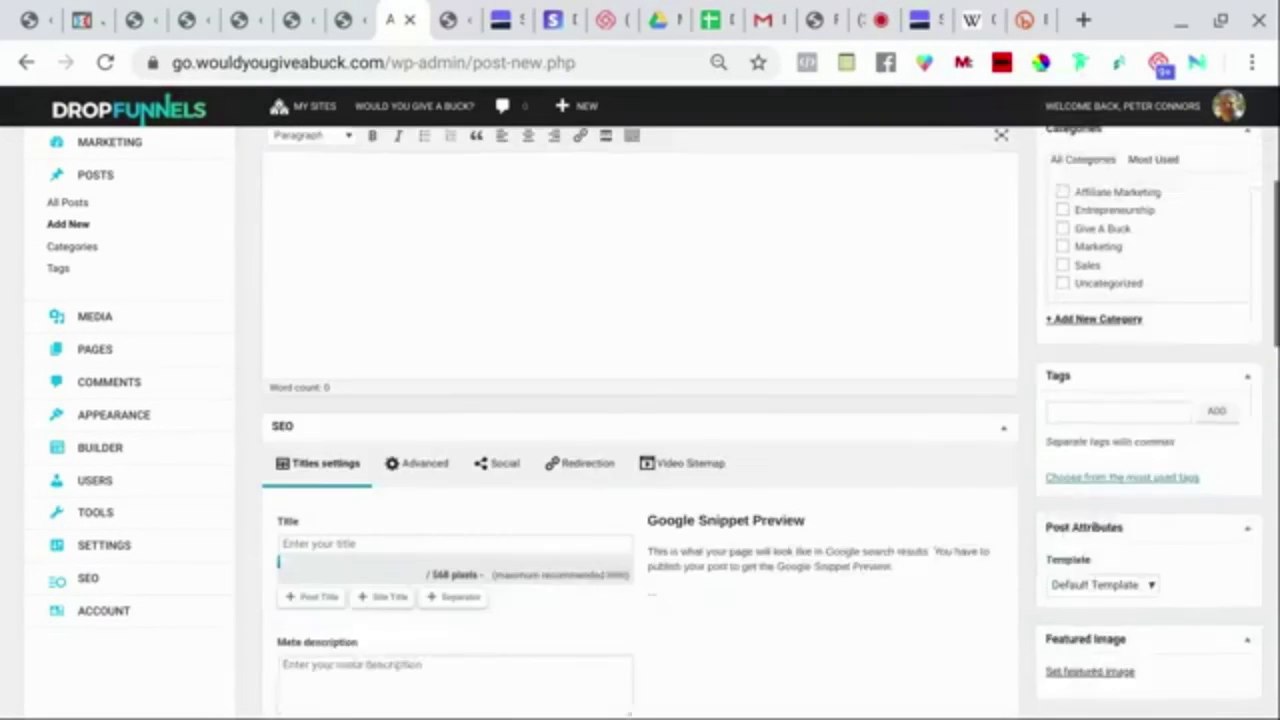
{"action": "scroll", "coordinate": [274, 306], "scroll_direction": "down", "scroll_amount": 2}
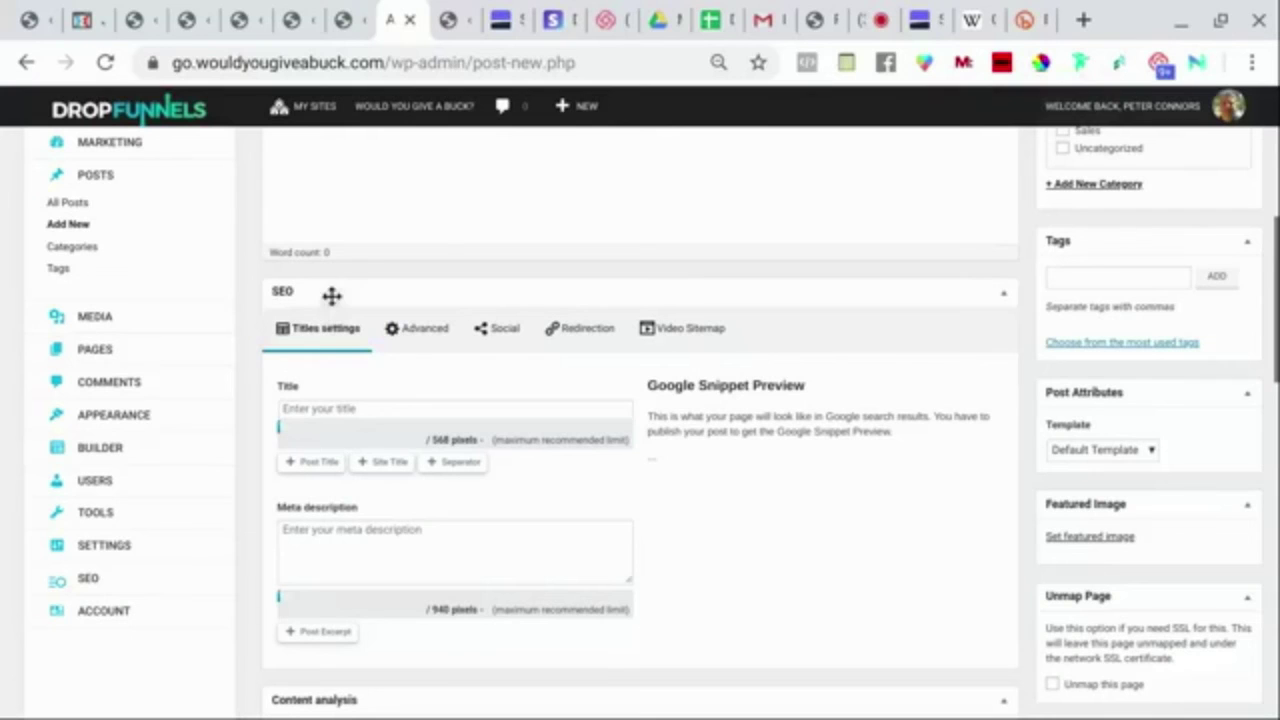
{"action": "scroll", "coordinate": [400, 357], "scroll_direction": "down", "scroll_amount": 1}
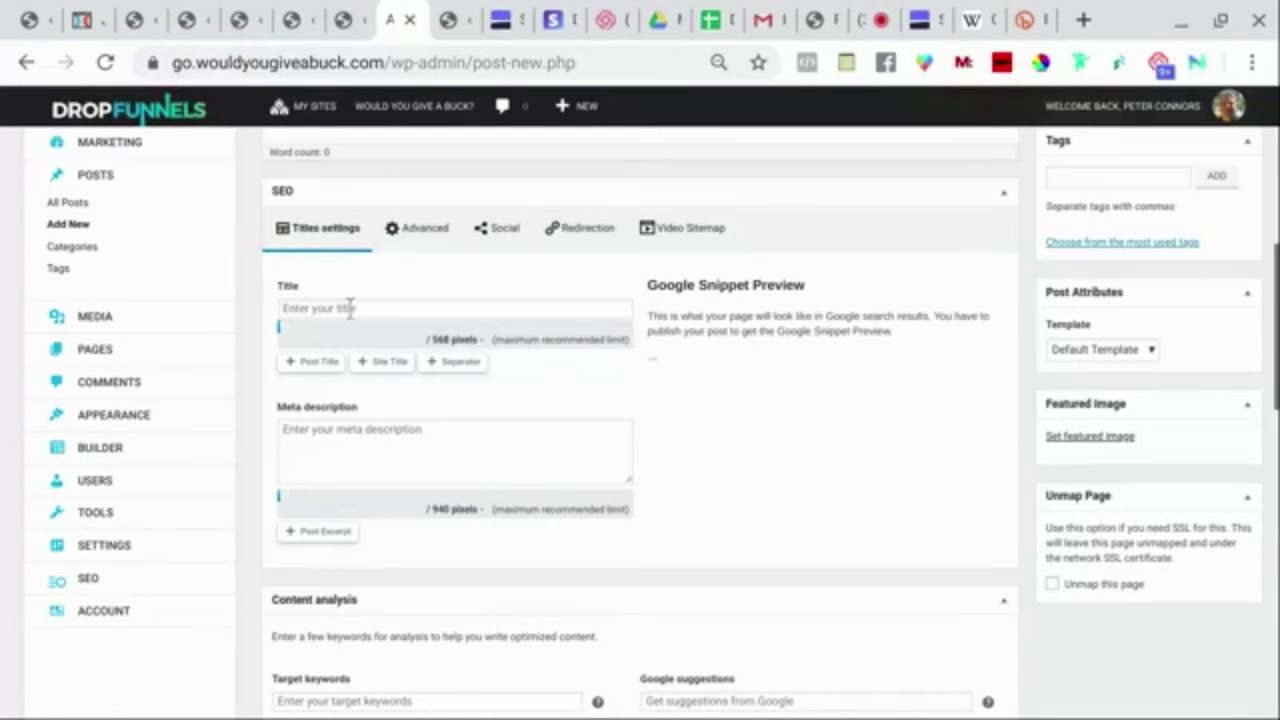
{"action": "scroll", "coordinate": [352, 426], "scroll_direction": "down", "scroll_amount": 2}
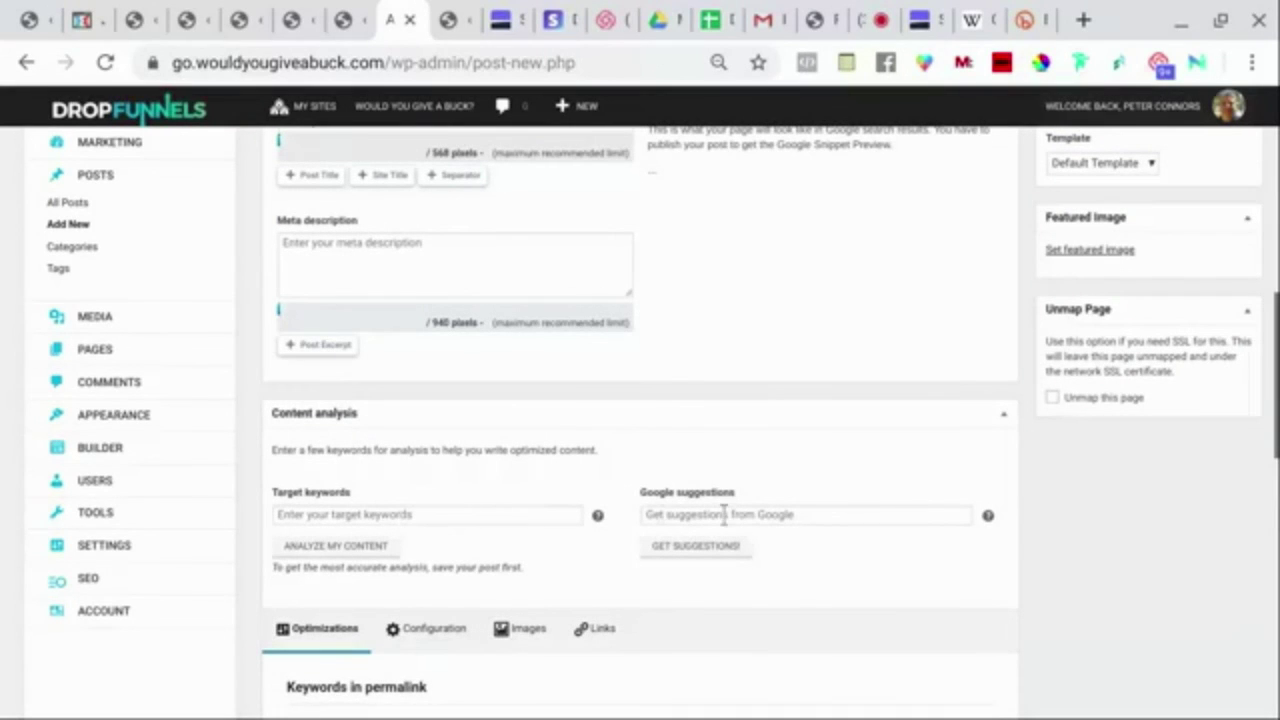
{"action": "scroll", "coordinate": [797, 451], "scroll_direction": "down", "scroll_amount": 3}
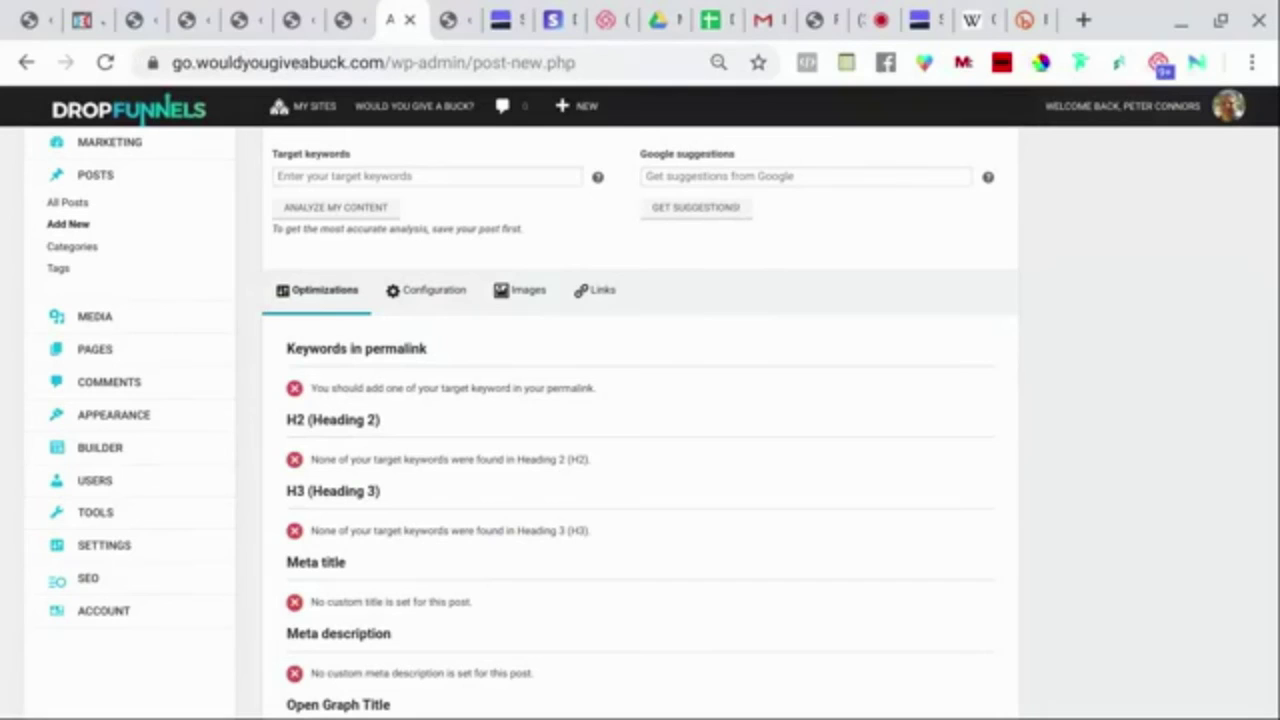
{"action": "left_click", "coordinate": [87, 584]}
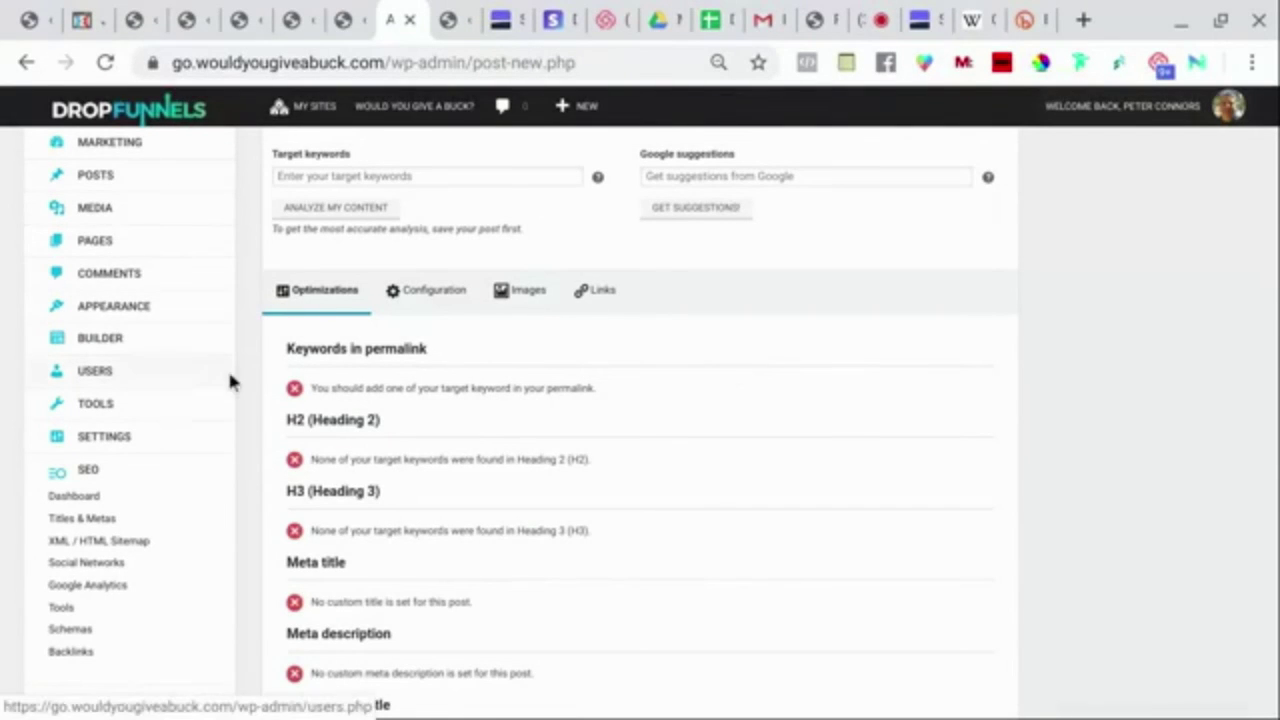
{"action": "scroll", "coordinate": [231, 377], "scroll_direction": "up", "scroll_amount": 4}
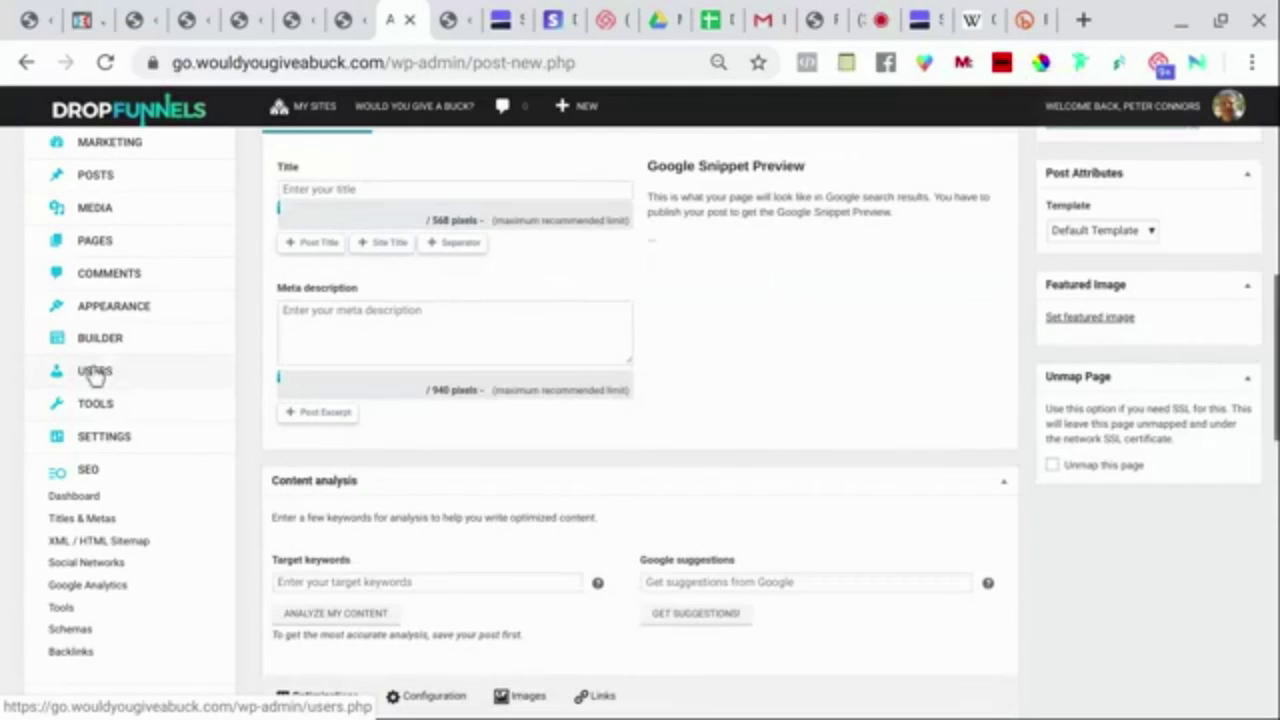
{"action": "mouse_move", "coordinate": [90, 378]}
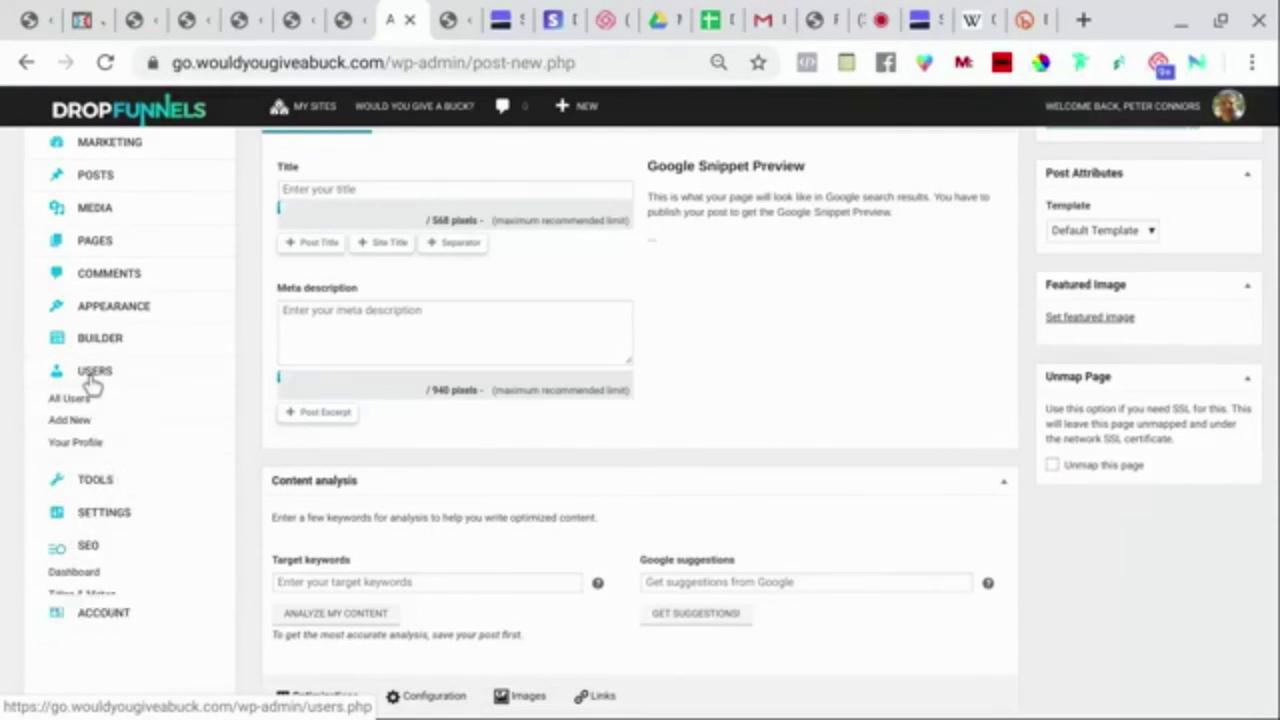
Open Add New User and review the Role list, leaving it on Subscriber.
{"action": "left_click", "coordinate": [77, 422]}
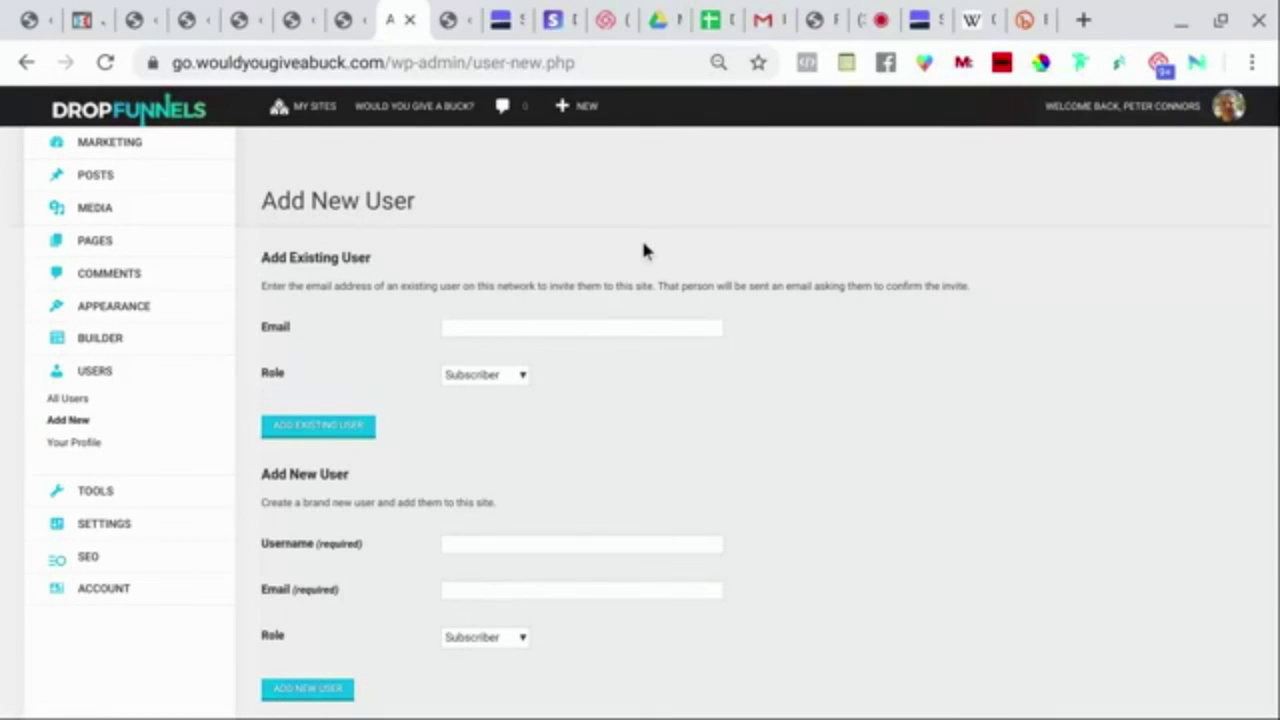
{"action": "scroll", "coordinate": [757, 420], "scroll_direction": "down", "scroll_amount": 1}
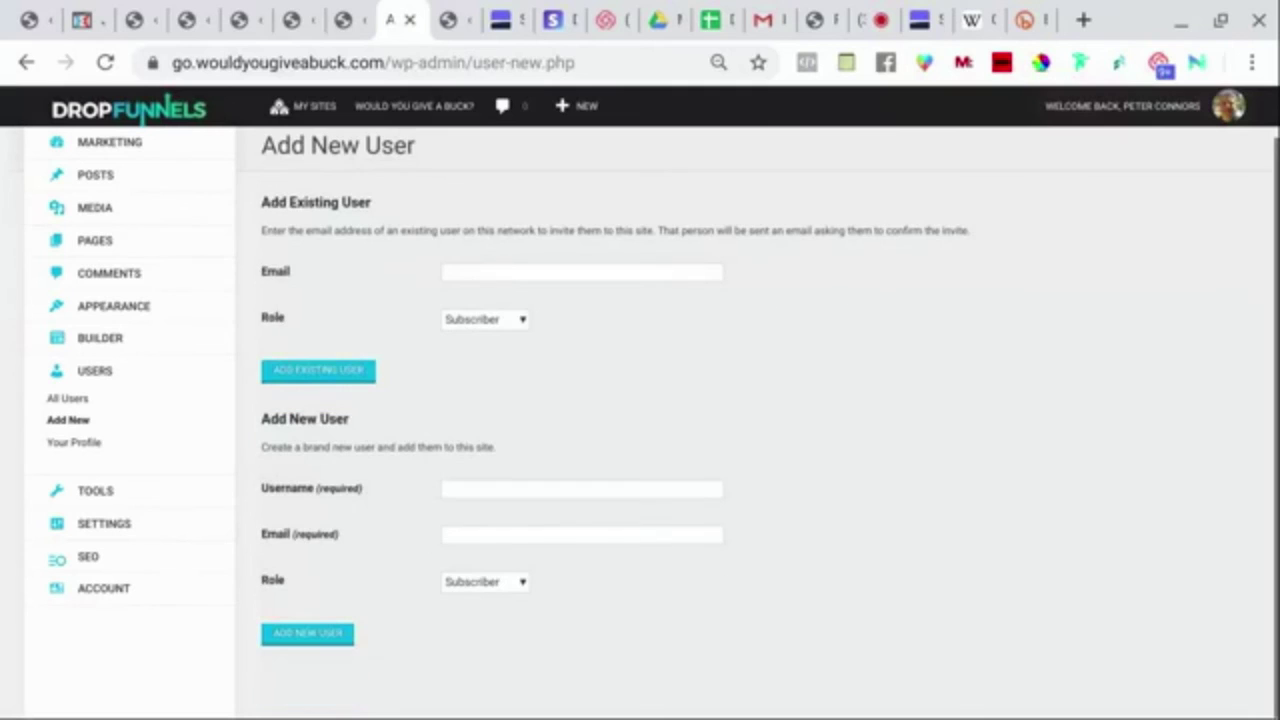
{"action": "left_click", "coordinate": [516, 318]}
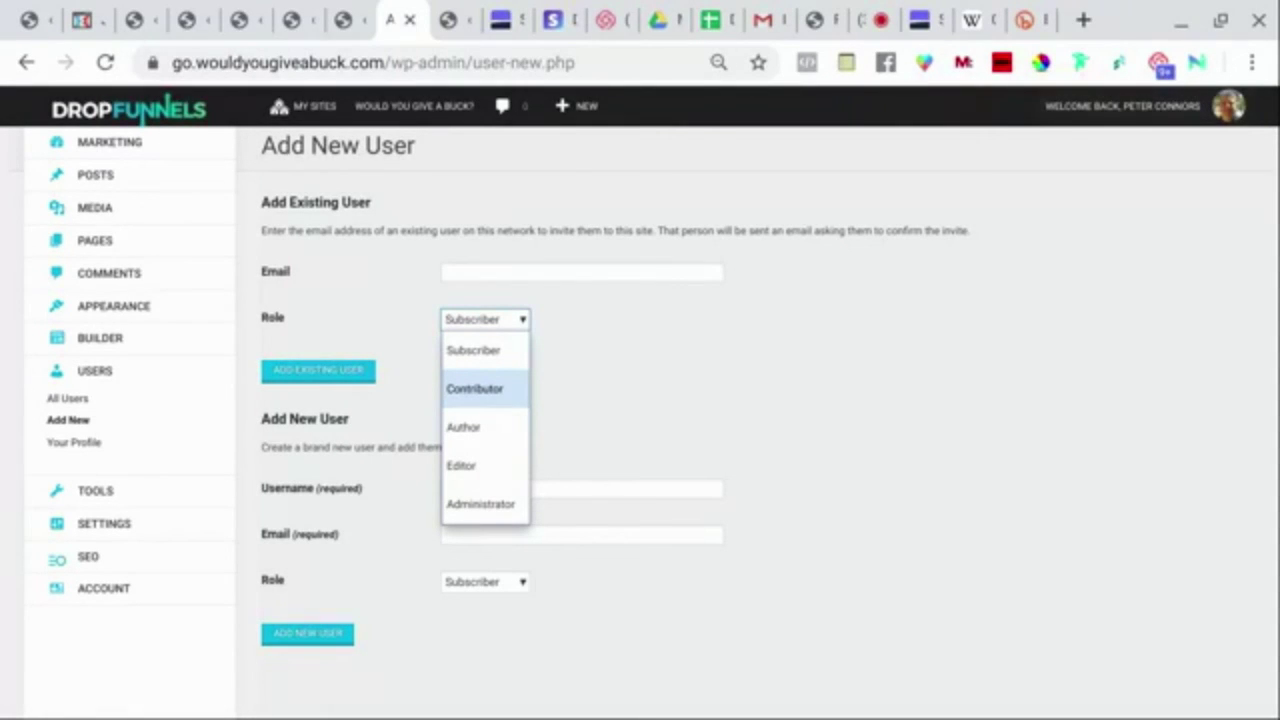
{"action": "left_click", "coordinate": [683, 352]}
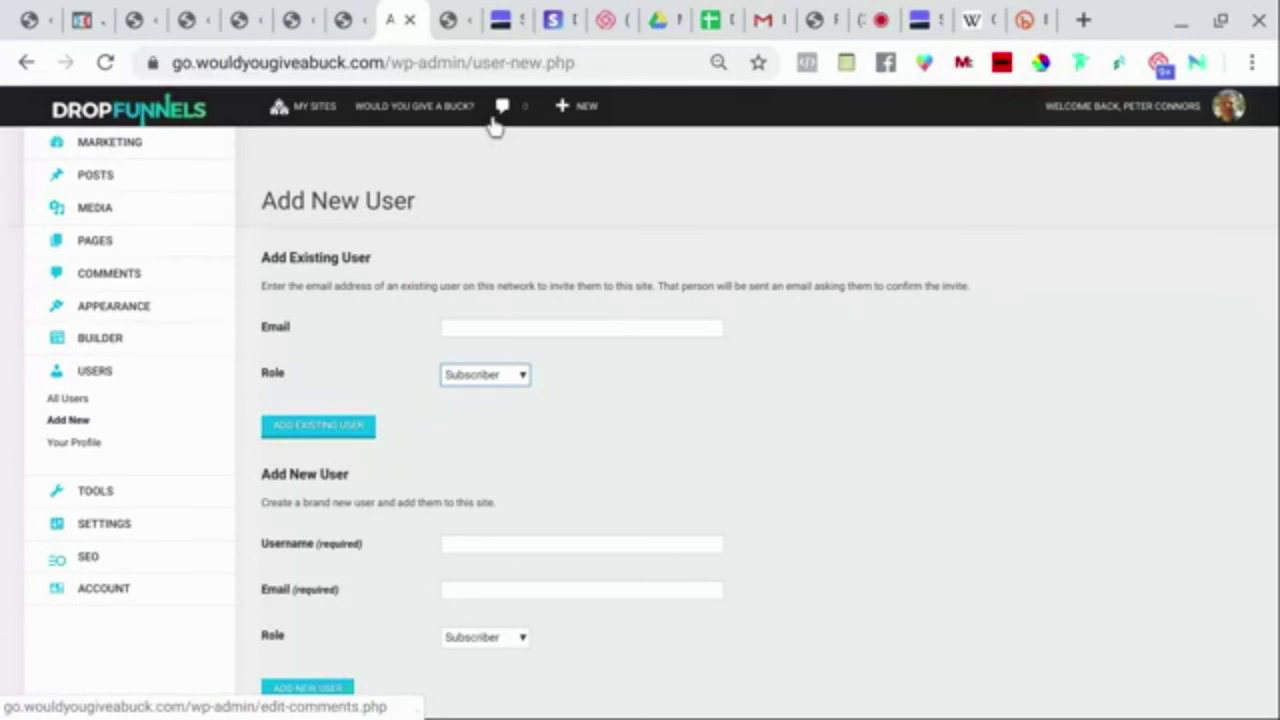
Show the Funnels list and expand FullStaq Affiliate Bundle to its nine pages ending in Black VSL.
{"action": "left_click", "coordinate": [110, 145]}
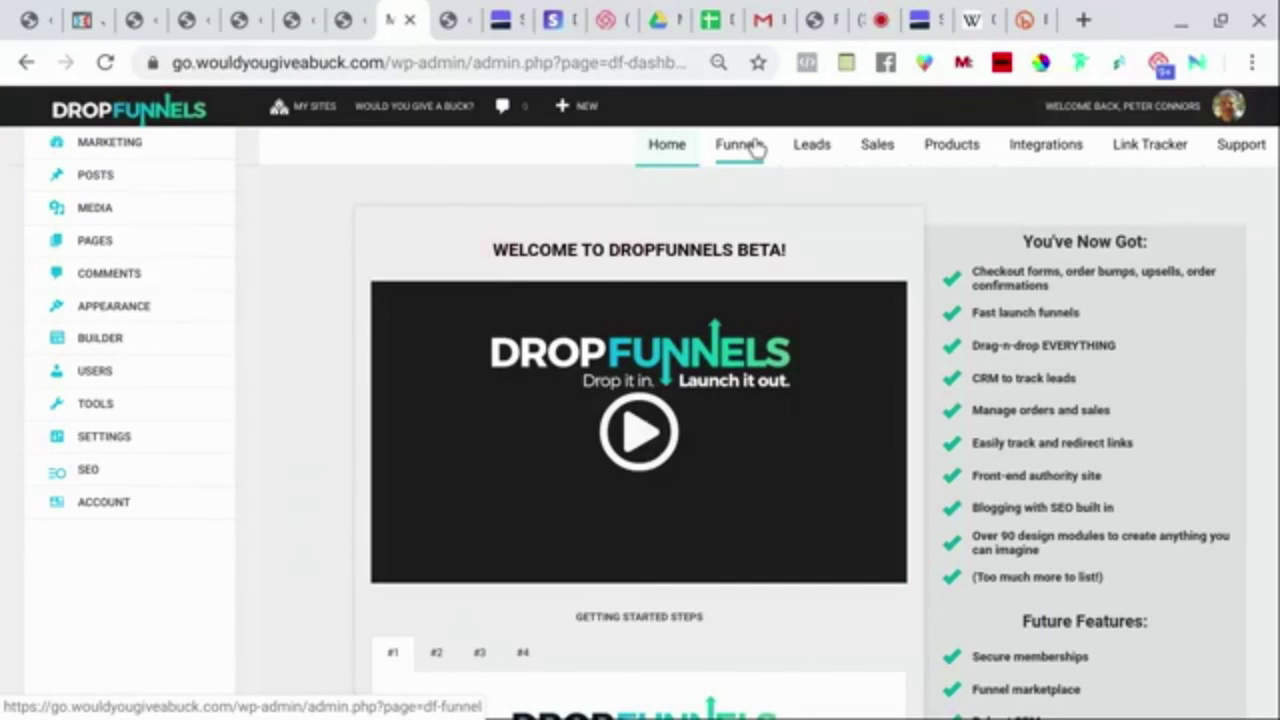
{"action": "left_click", "coordinate": [743, 146]}
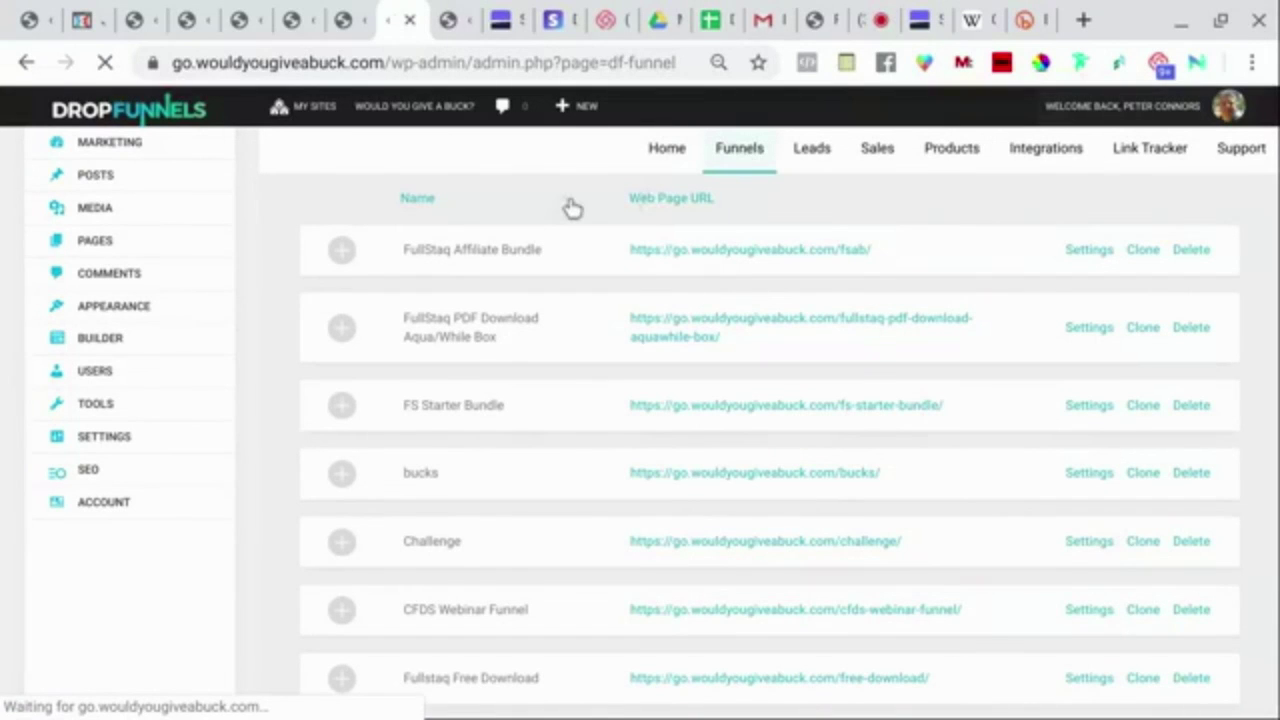
{"action": "scroll", "coordinate": [572, 207], "scroll_direction": "down", "scroll_amount": 3}
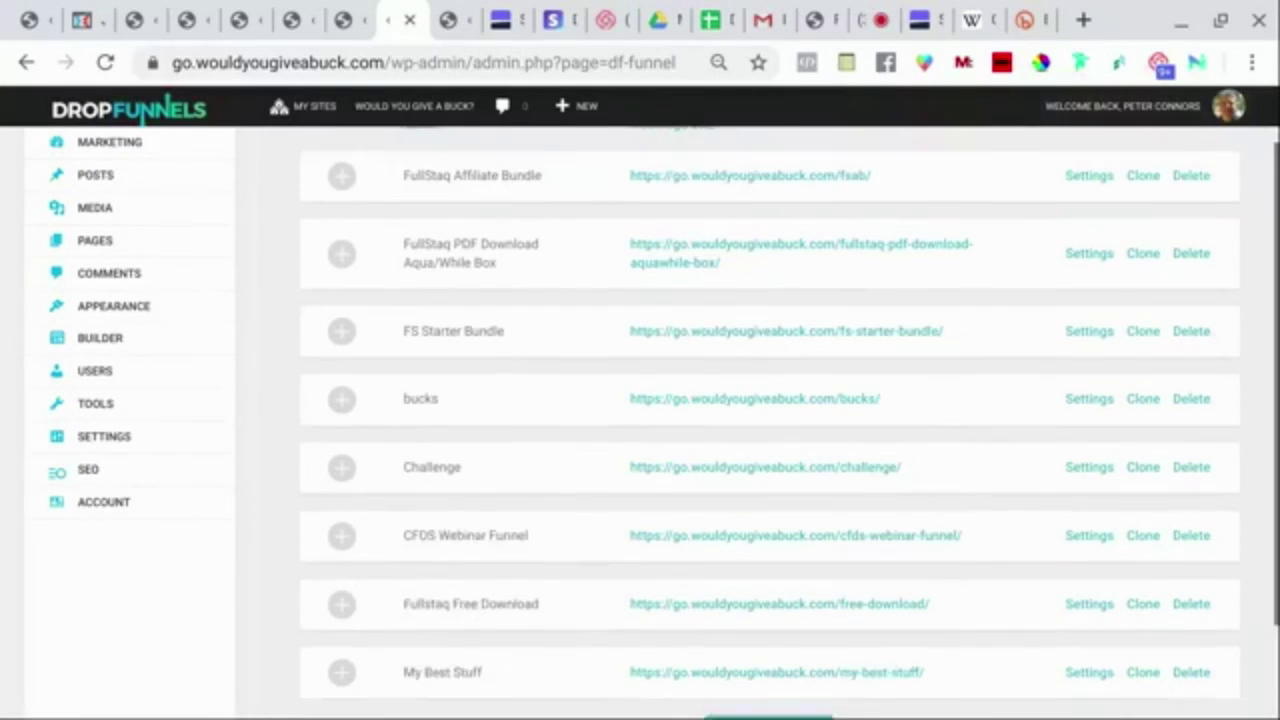
{"action": "scroll", "coordinate": [770, 416], "scroll_direction": "up", "scroll_amount": 3}
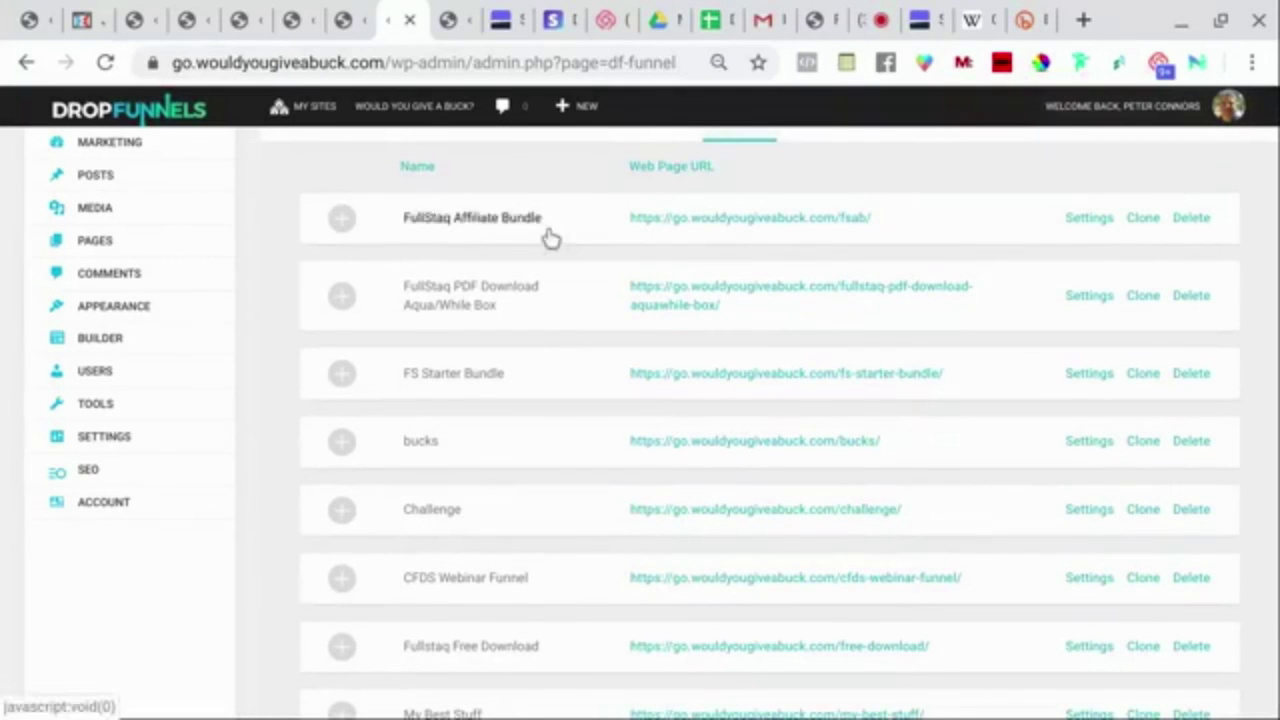
{"action": "left_click", "coordinate": [342, 220]}
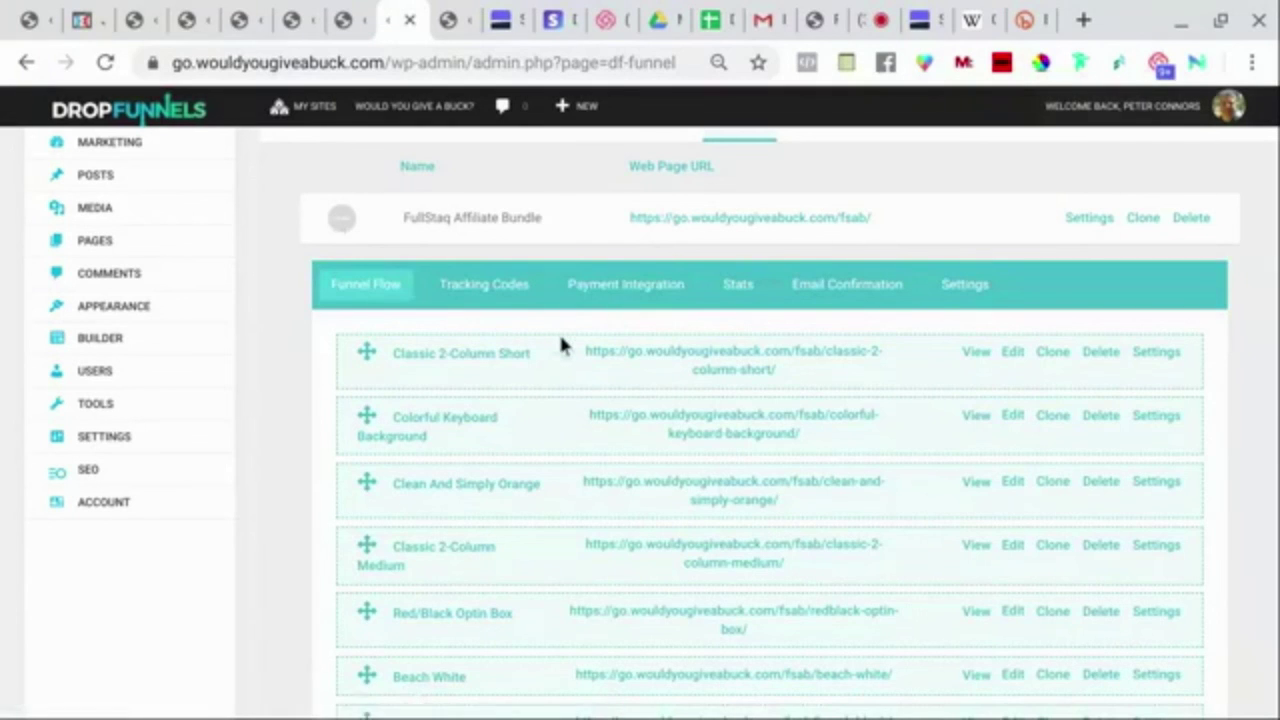
{"action": "scroll", "coordinate": [560, 344], "scroll_direction": "down", "scroll_amount": 2}
{"action": "scroll", "coordinate": [560, 344], "scroll_direction": "down", "scroll_amount": 4}
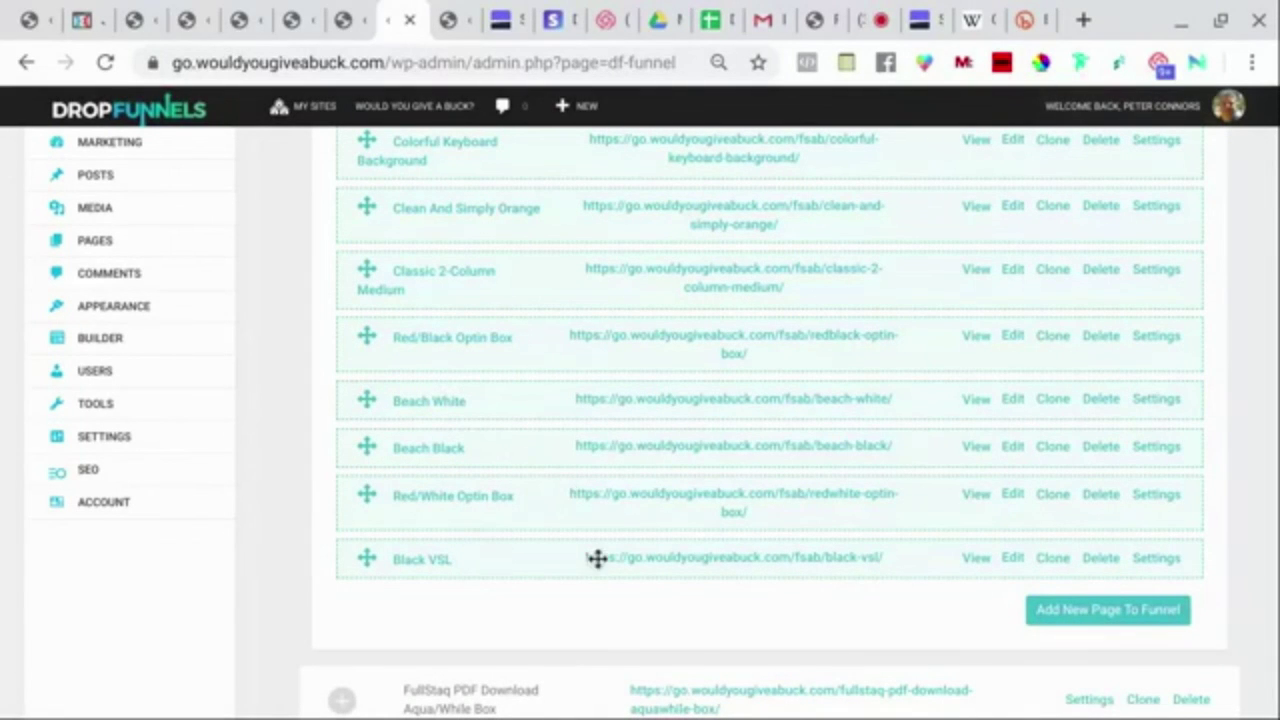
Open the live Black VSL page and scroll through its Freelance Marketing Secrets video content.
{"action": "left_click", "coordinate": [975, 560]}
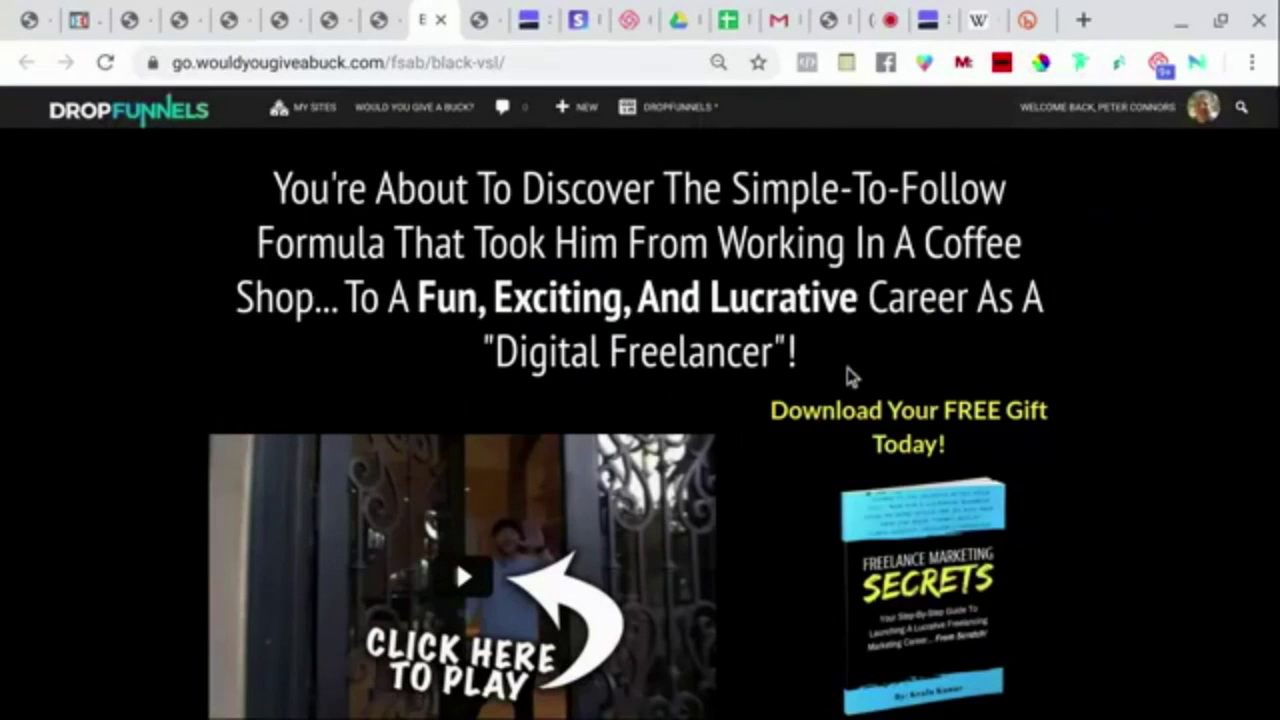
{"action": "scroll", "coordinate": [840, 354], "scroll_direction": "down", "scroll_amount": 2}
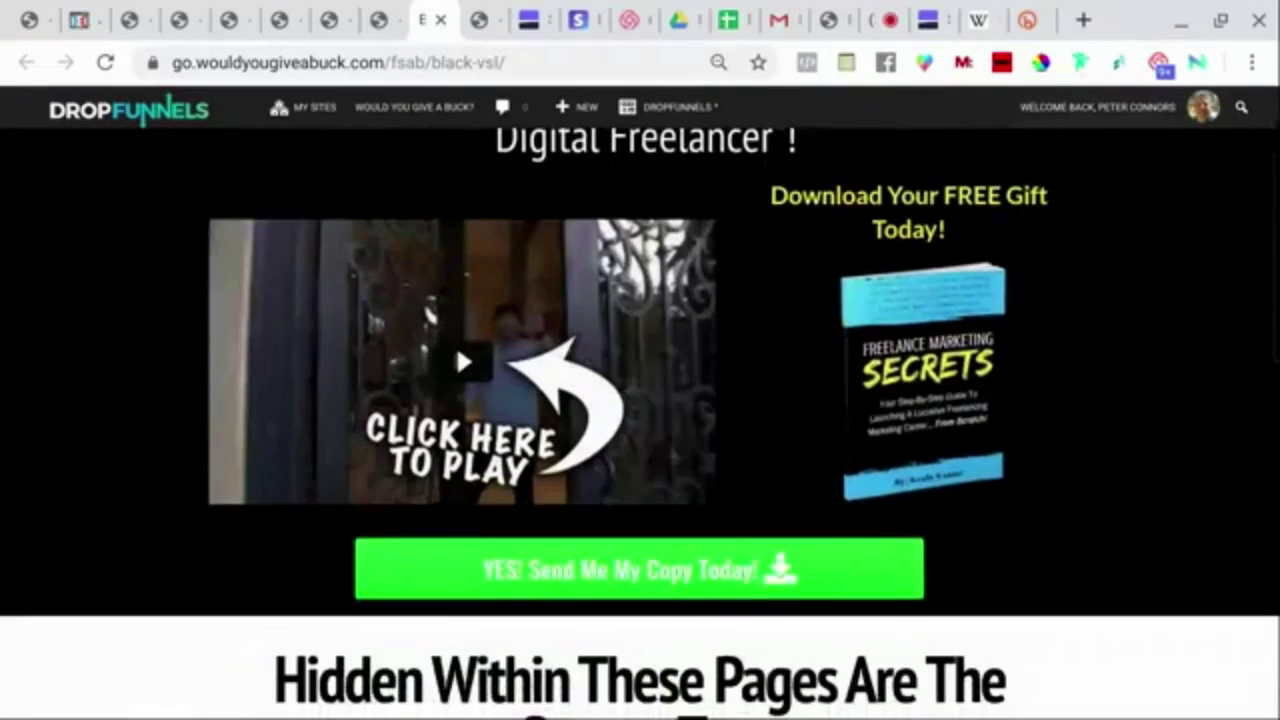
{"action": "scroll", "coordinate": [456, 346], "scroll_direction": "down", "scroll_amount": 1}
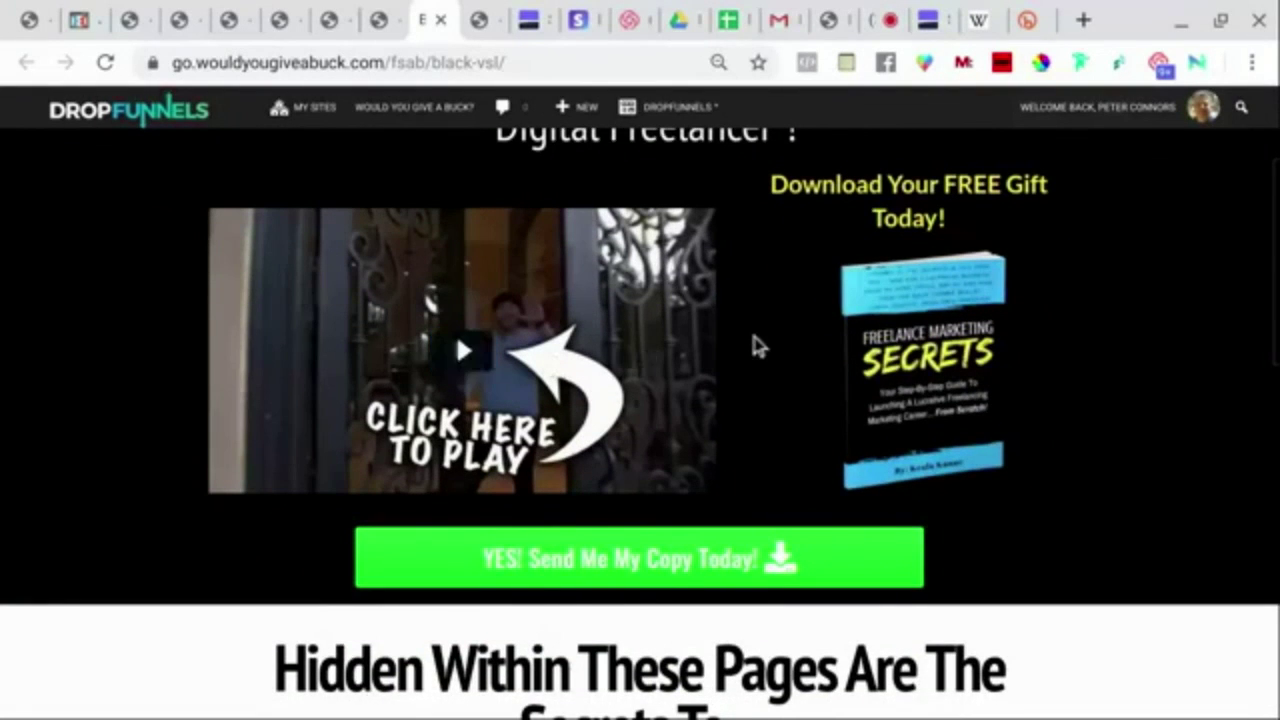
{"action": "scroll", "coordinate": [757, 345], "scroll_direction": "down", "scroll_amount": 8}
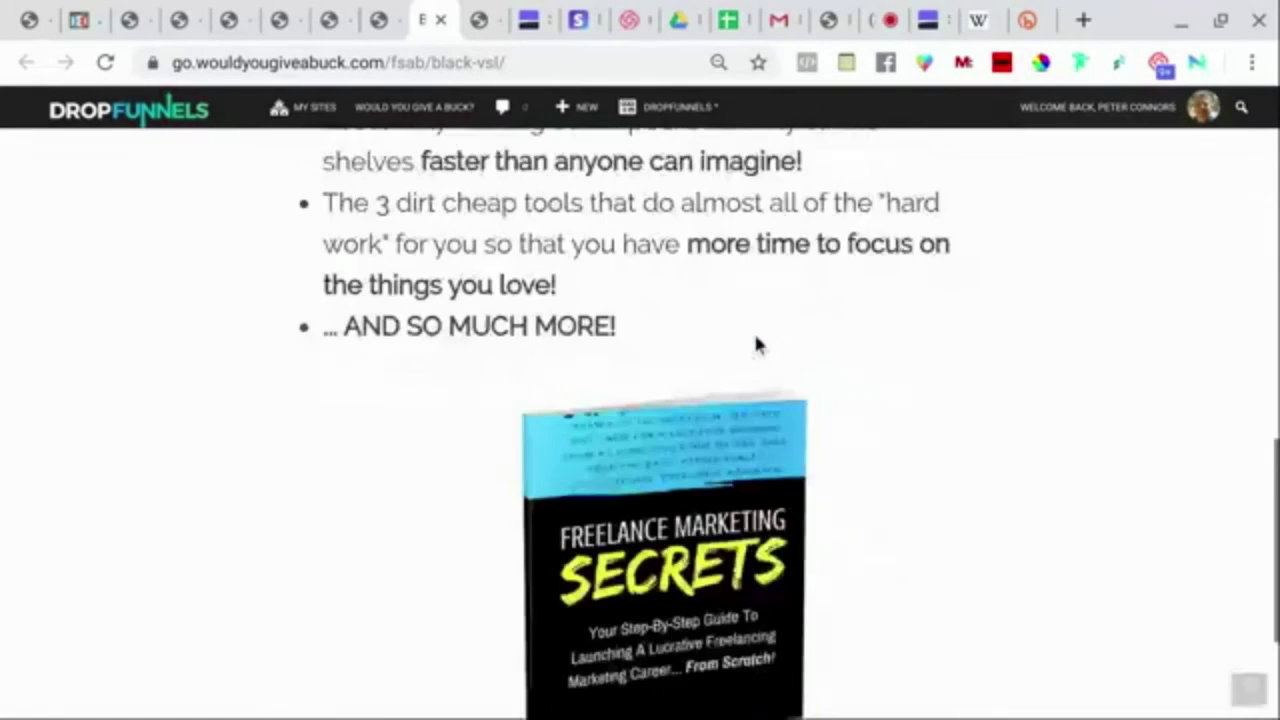
{"action": "scroll", "coordinate": [753, 330], "scroll_direction": "down", "scroll_amount": 2}
{"action": "scroll", "coordinate": [455, 558], "scroll_direction": "up", "scroll_amount": 13}
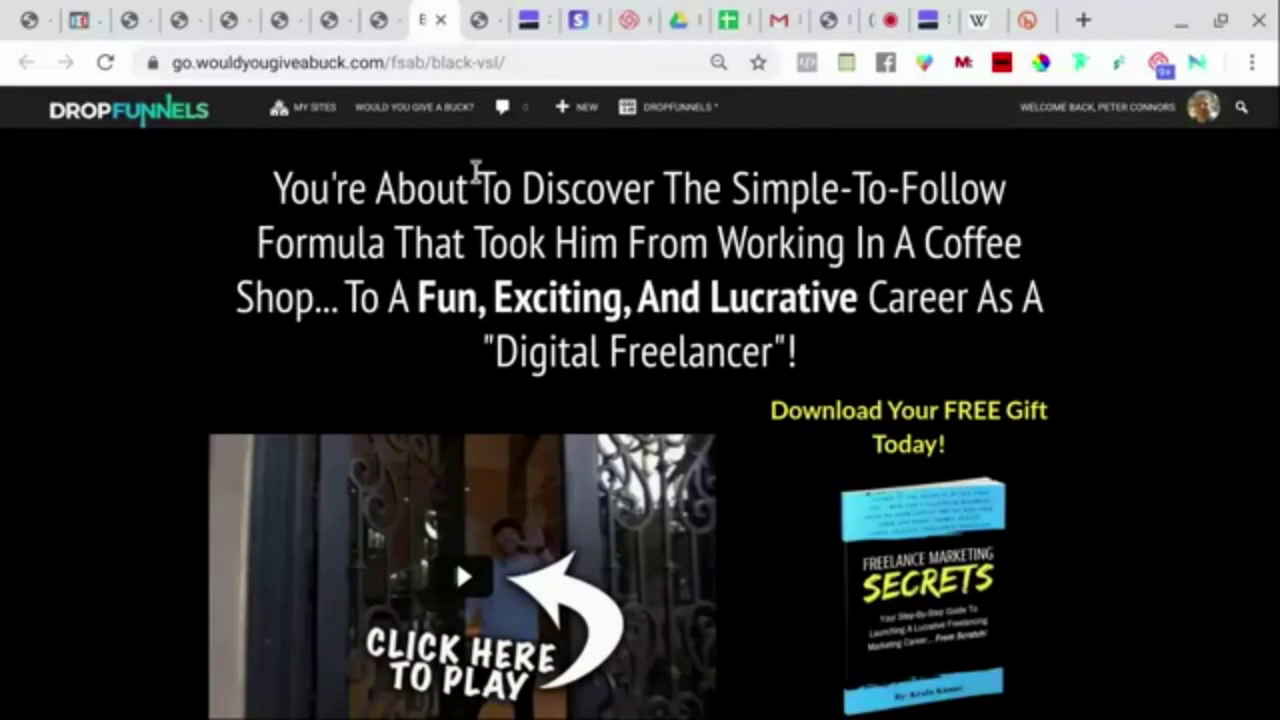
{"action": "scroll", "coordinate": [476, 172], "scroll_direction": "down", "scroll_amount": 5}
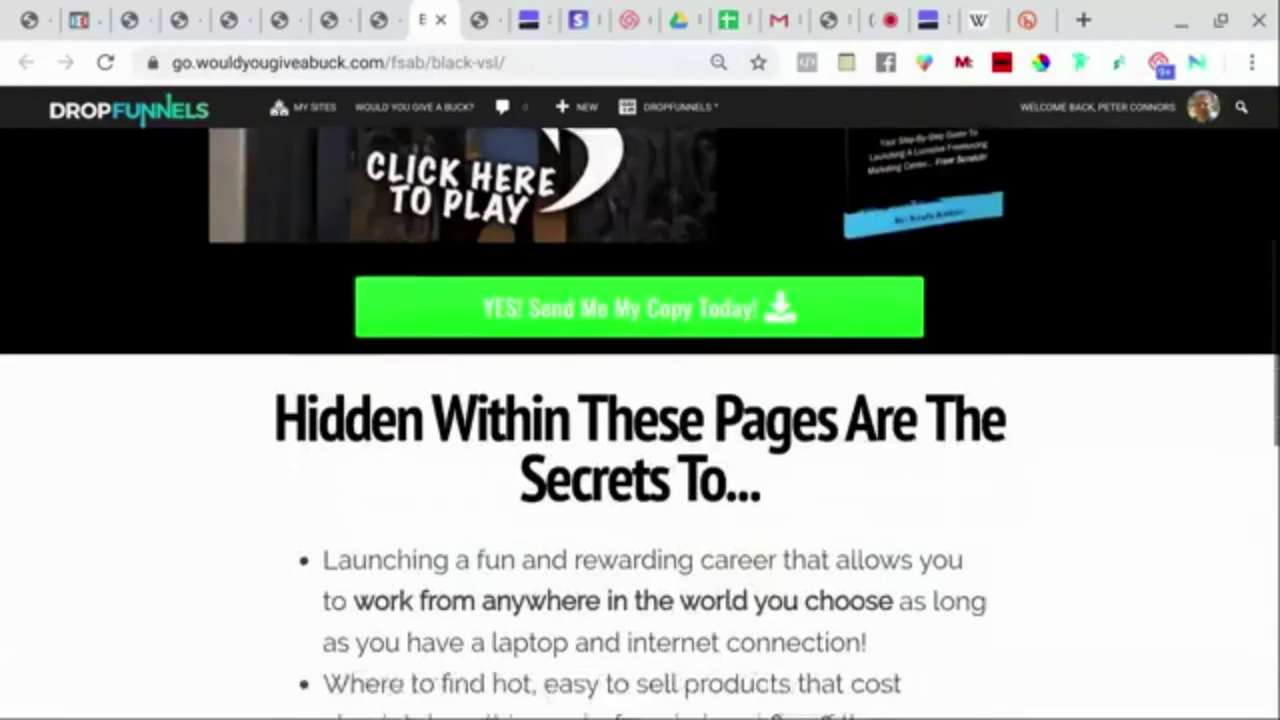
{"action": "scroll", "coordinate": [640, 420], "scroll_direction": "down", "scroll_amount": 1}
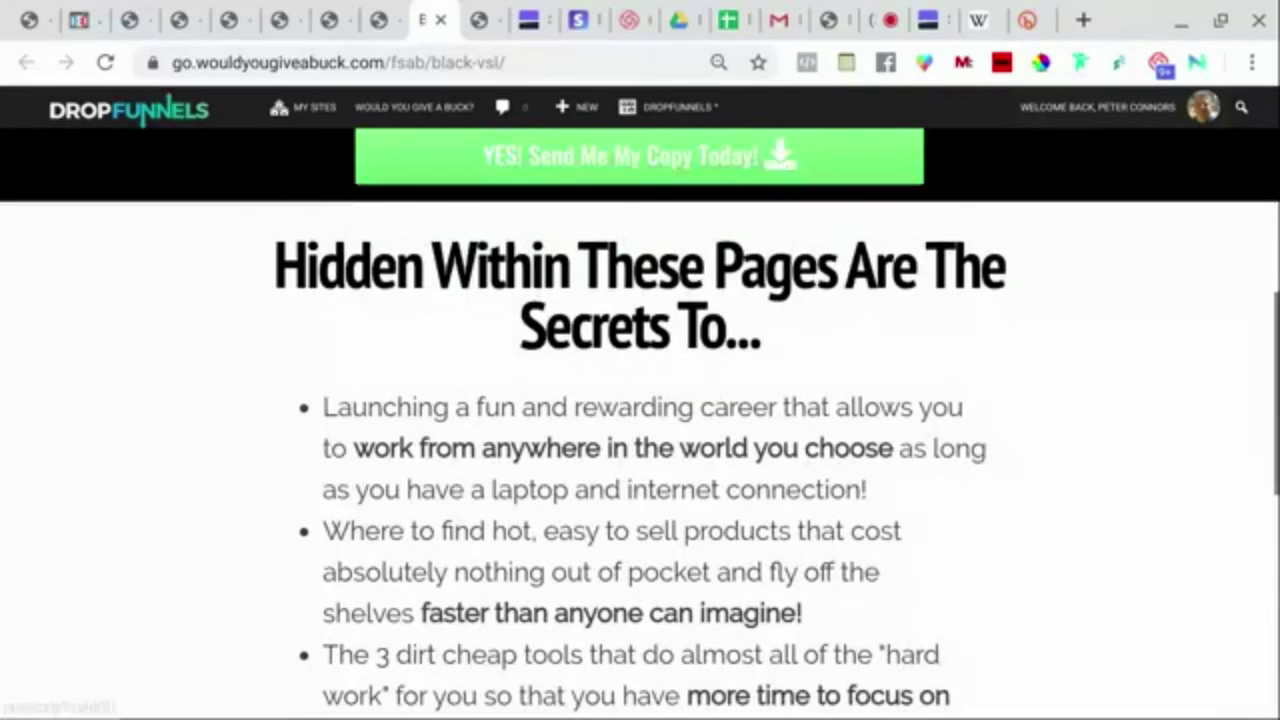
{"action": "scroll", "coordinate": [640, 420], "scroll_direction": "up", "scroll_amount": 1}
{"action": "scroll", "coordinate": [600, 437], "scroll_direction": "up", "scroll_amount": 1}
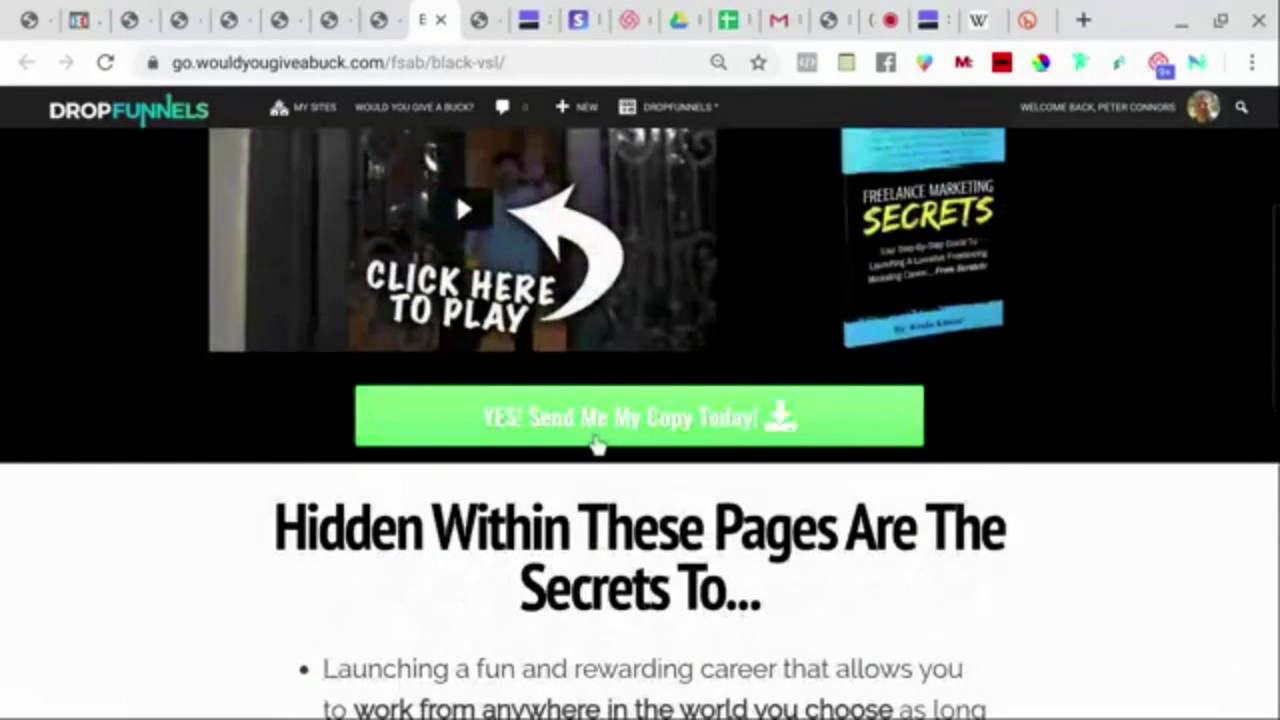
Open the free-guide email signup popup with the green YES button, then close it.
{"action": "left_click", "coordinate": [614, 420]}
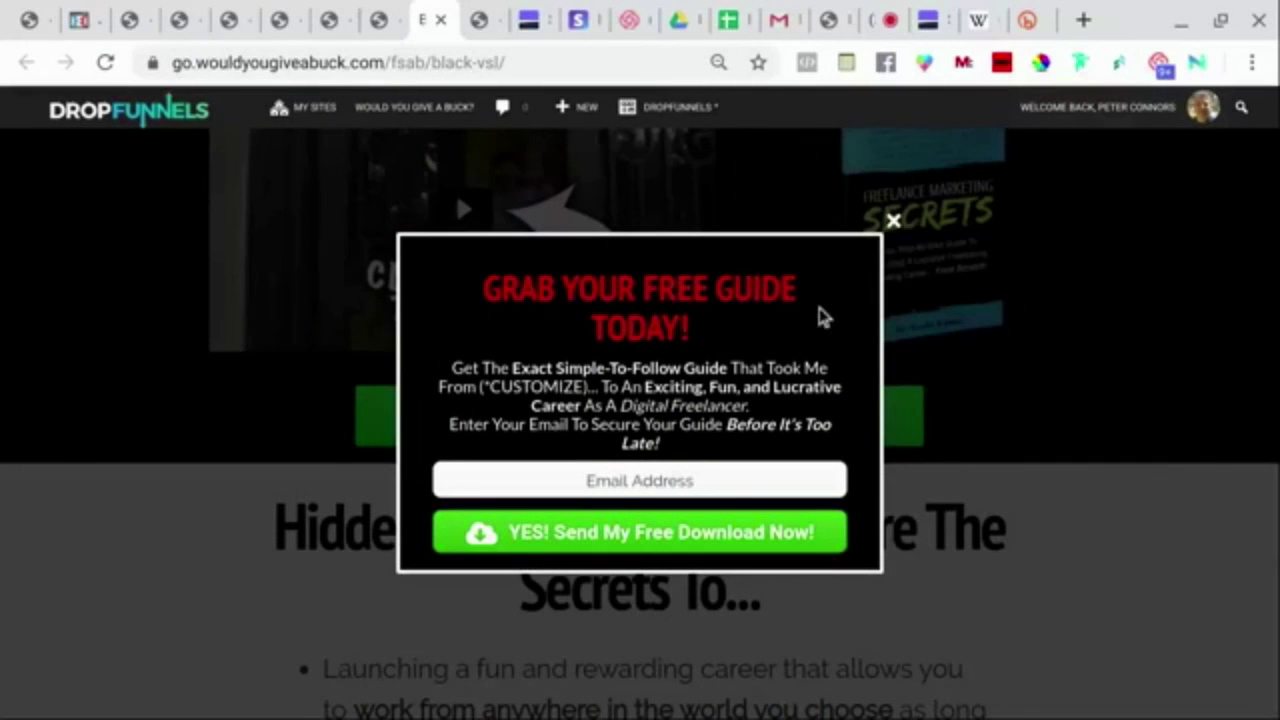
{"action": "left_click", "coordinate": [894, 222]}
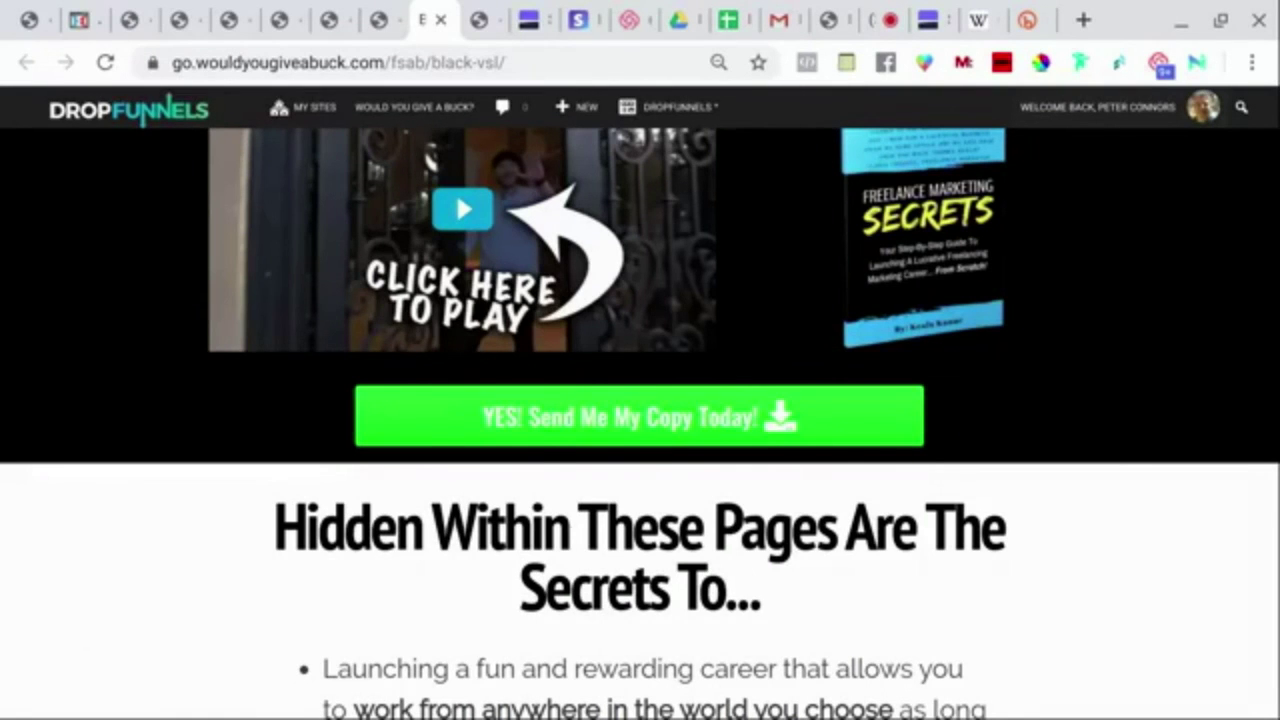
{"action": "scroll", "coordinate": [455, 558], "scroll_direction": "up", "scroll_amount": 4}
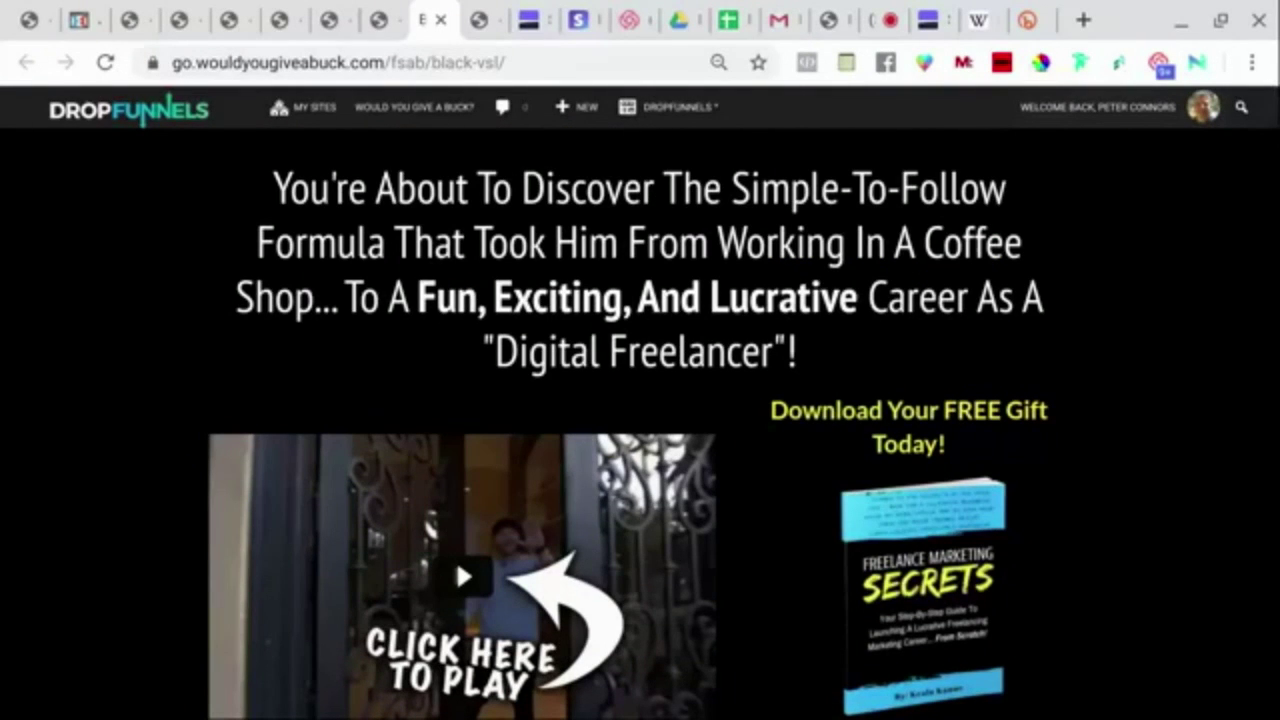